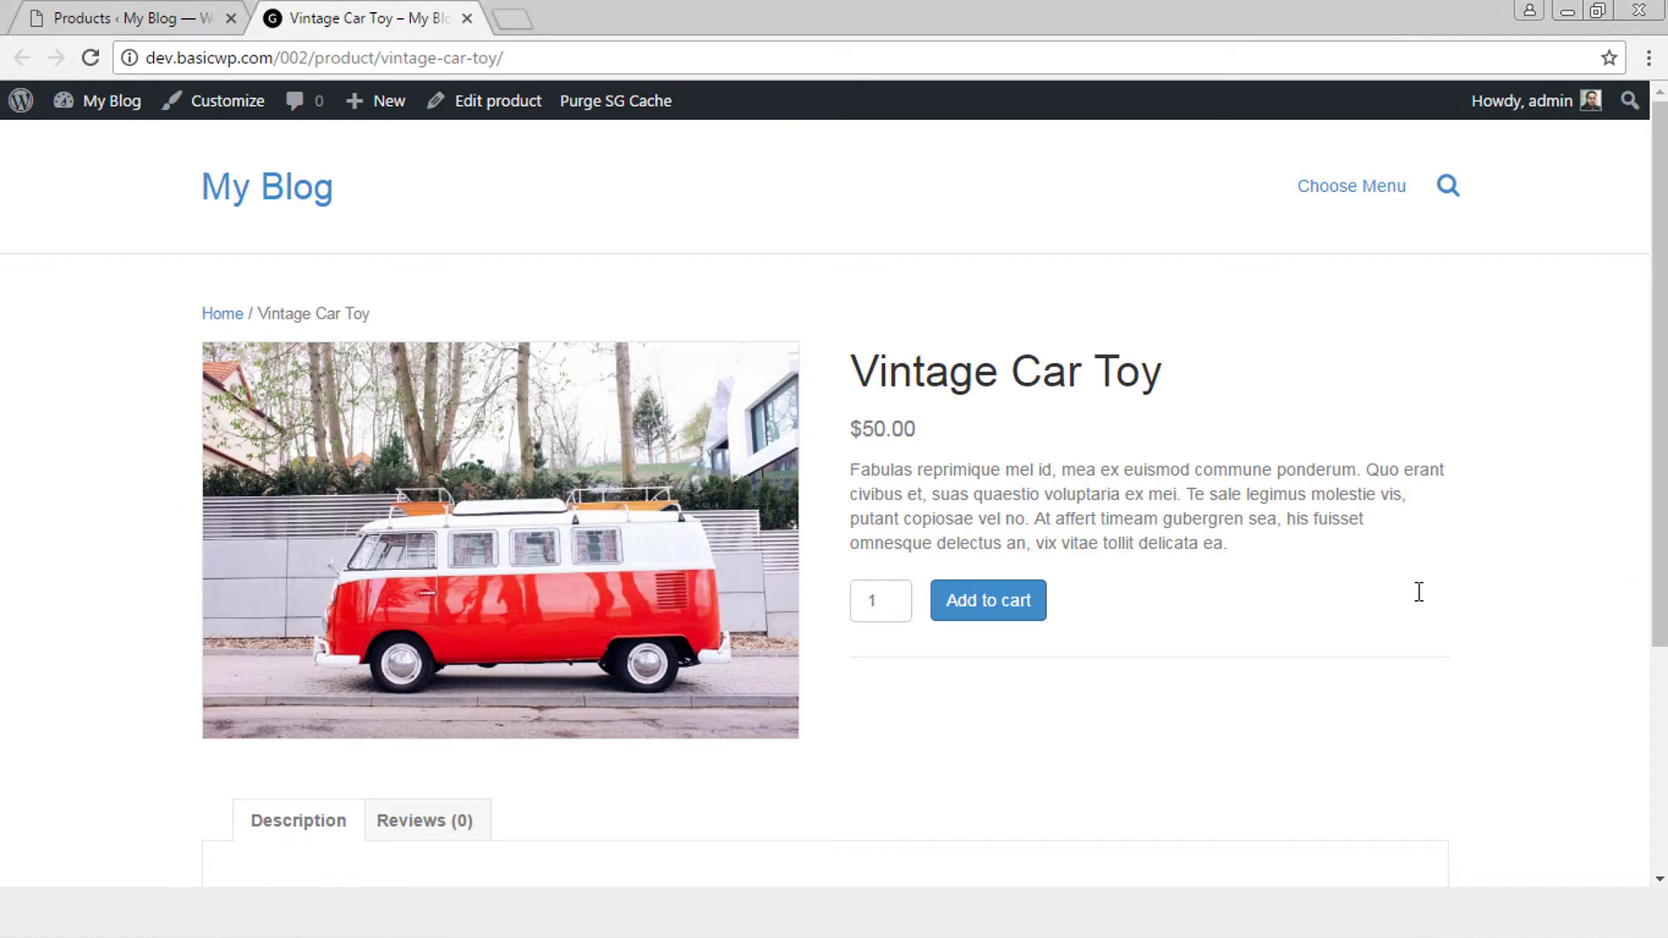
Look over the Vintage Car Toy product page, then switch to the admin Products list.
scroll(1418, 592, "down", 4)
scroll(1418, 600, "up", 4)
left_click(135, 17)
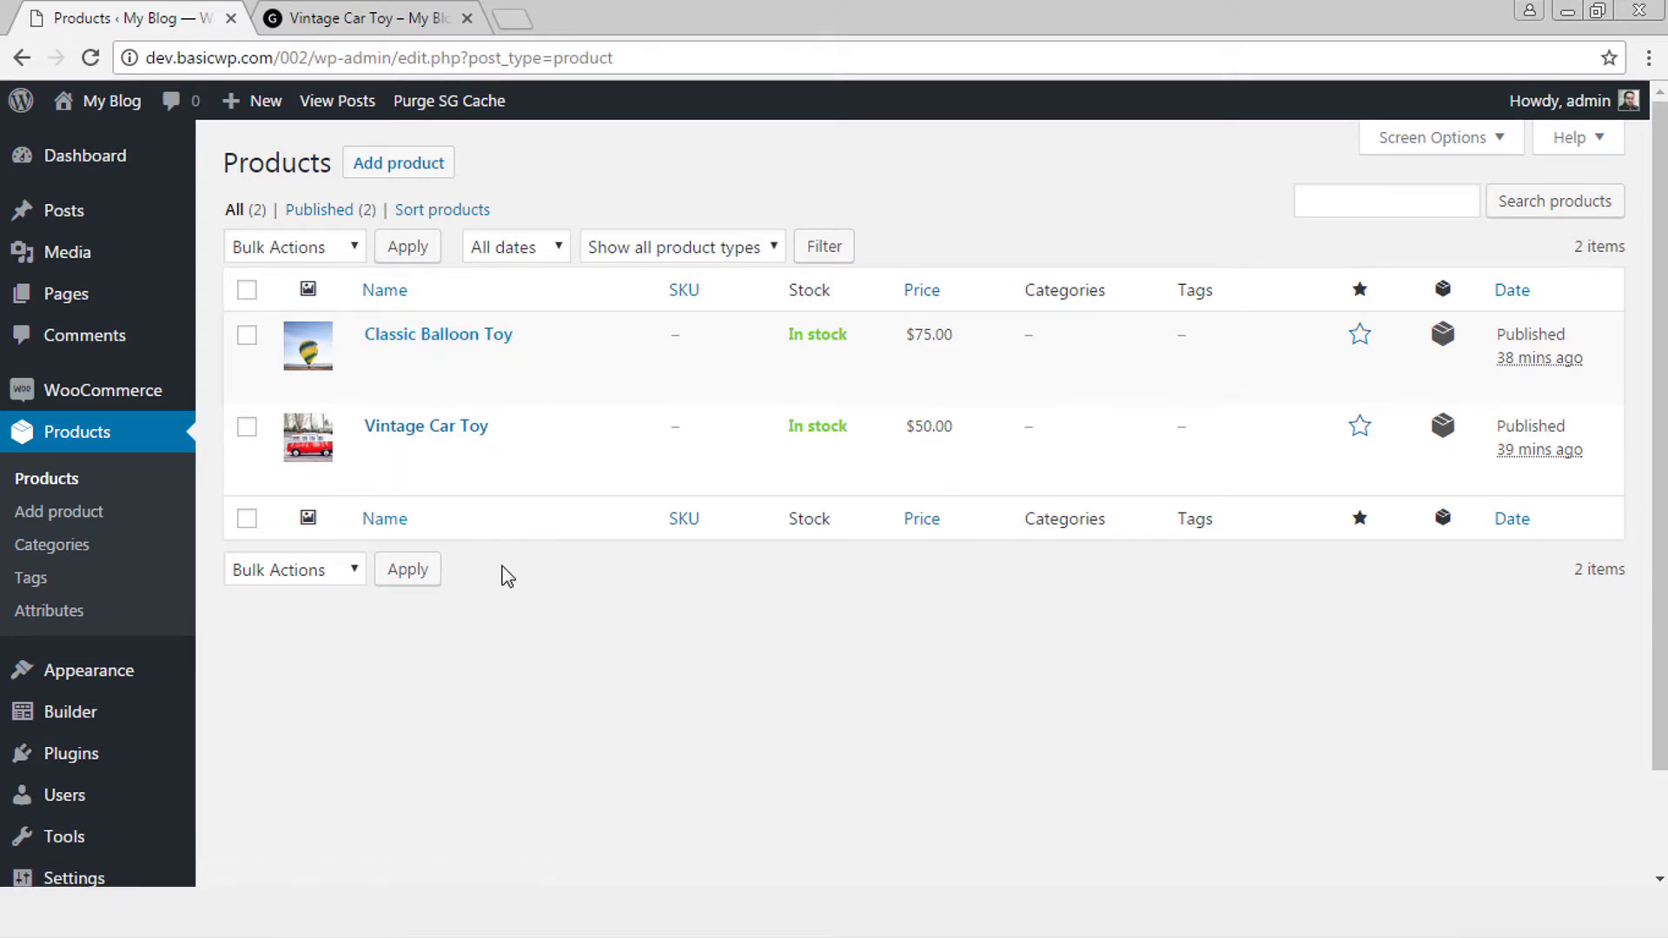
Recheck the Vintage Car Toy page's current default layout and return to the Products list.
left_click(374, 17)
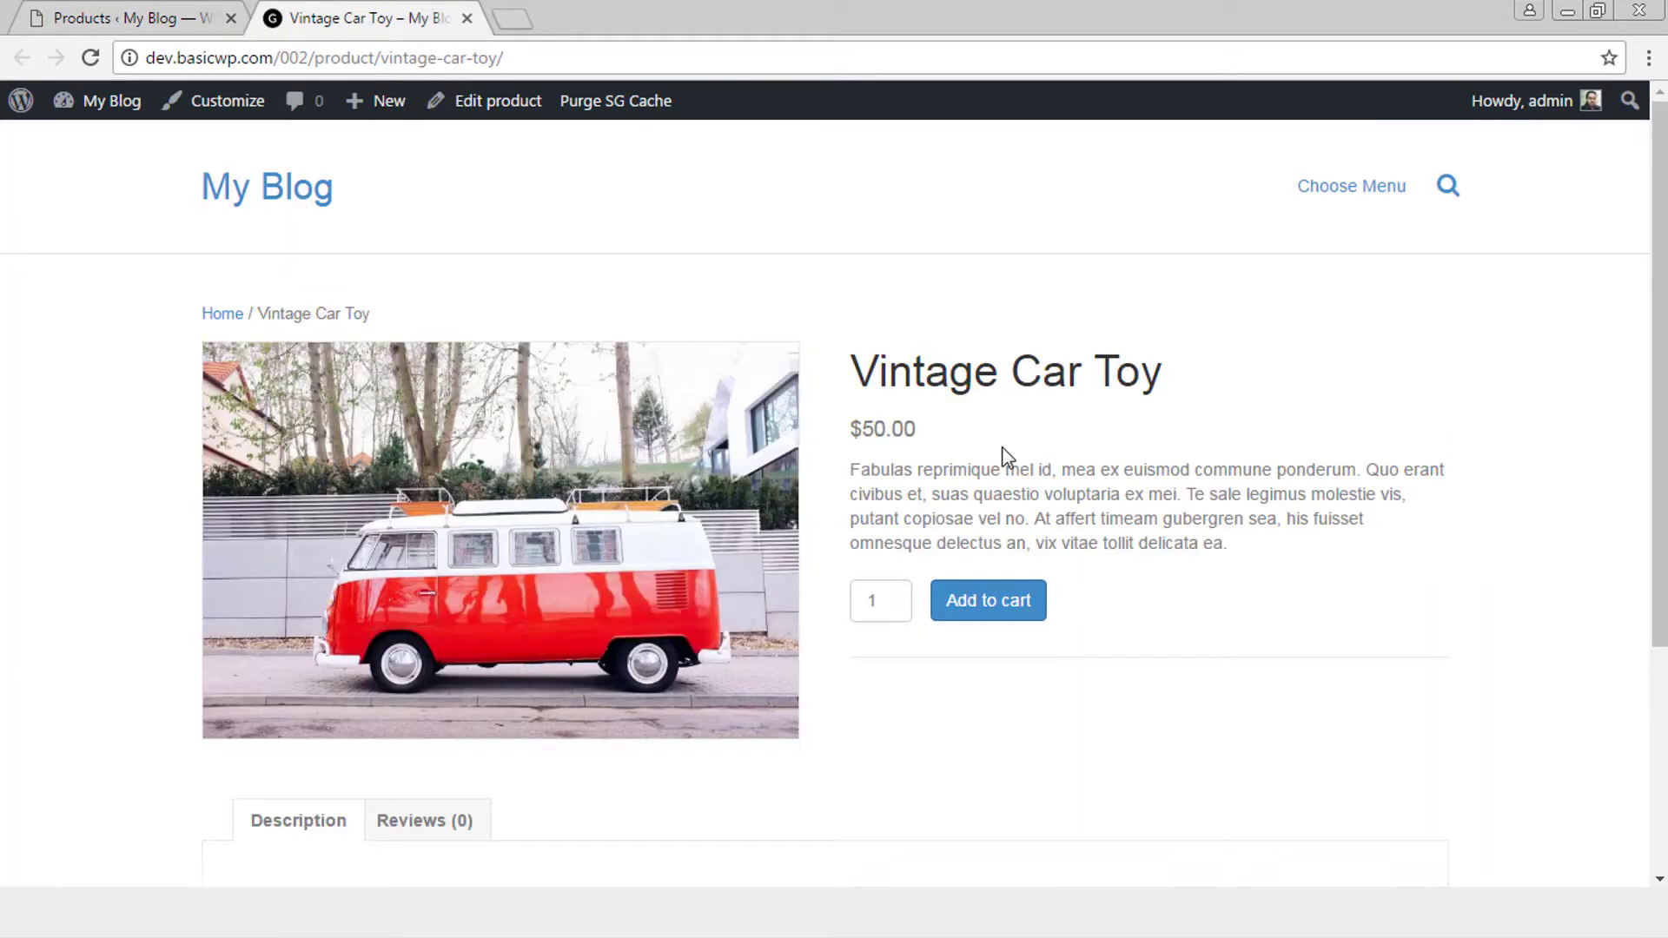
scroll(1016, 608, "down", 3)
scroll(1040, 575, "down", 1)
scroll(1040, 575, "up", 4)
scroll(1040, 575, "down", 2)
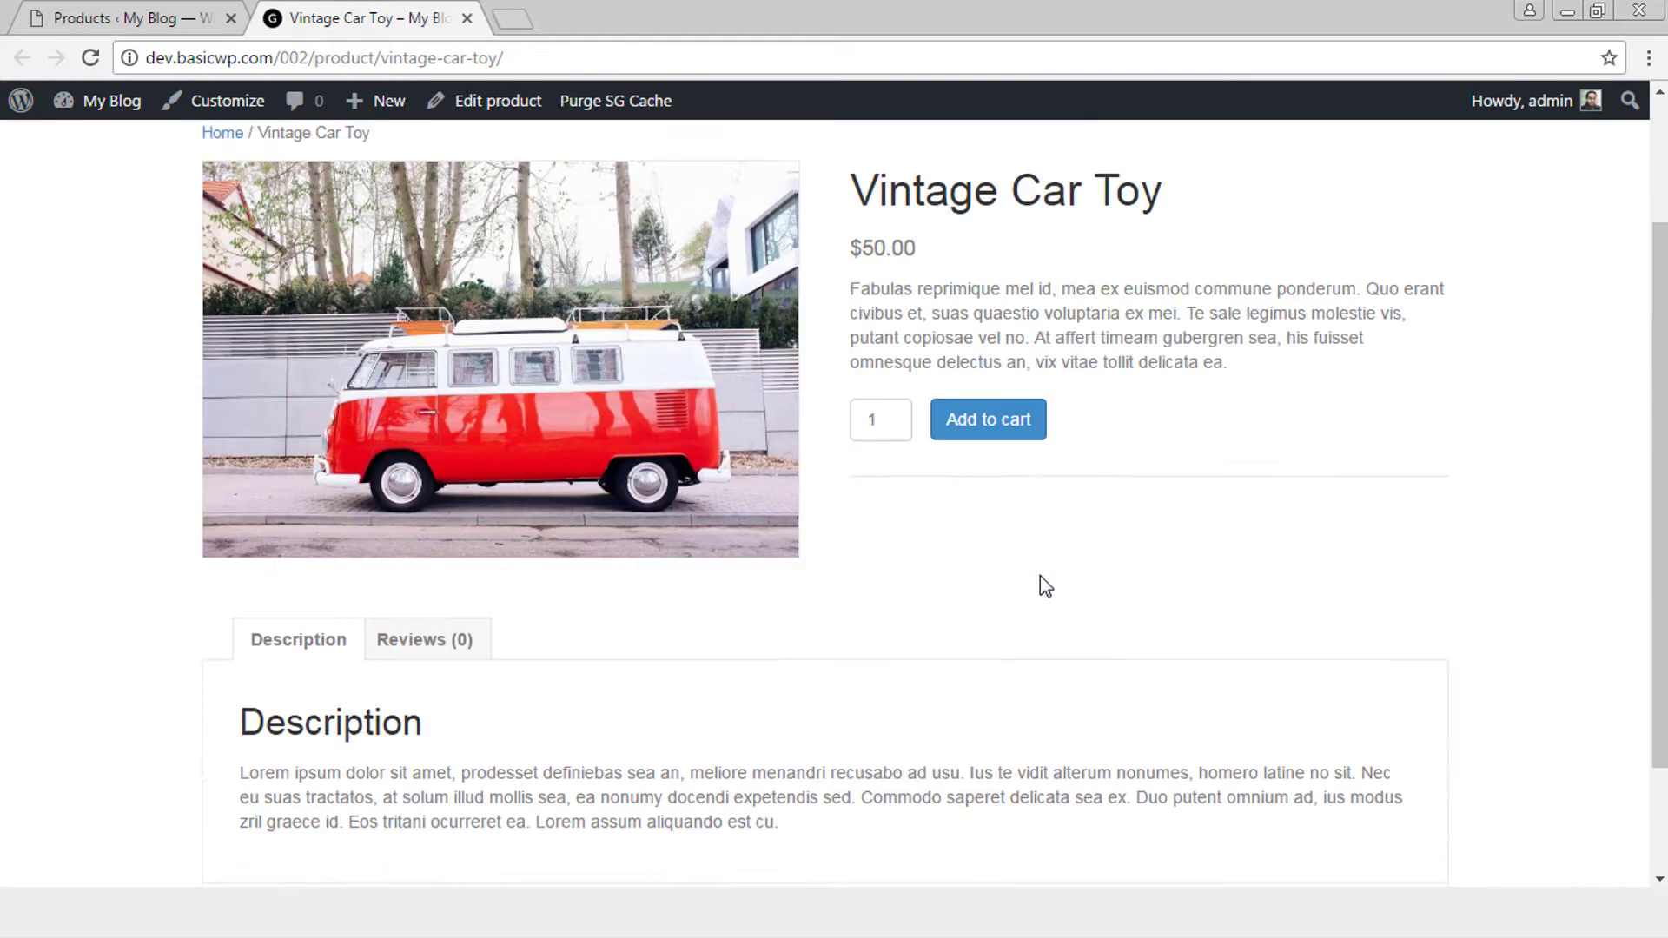
scroll(1040, 575, "up", 1)
scroll(1040, 575, "up", 1)
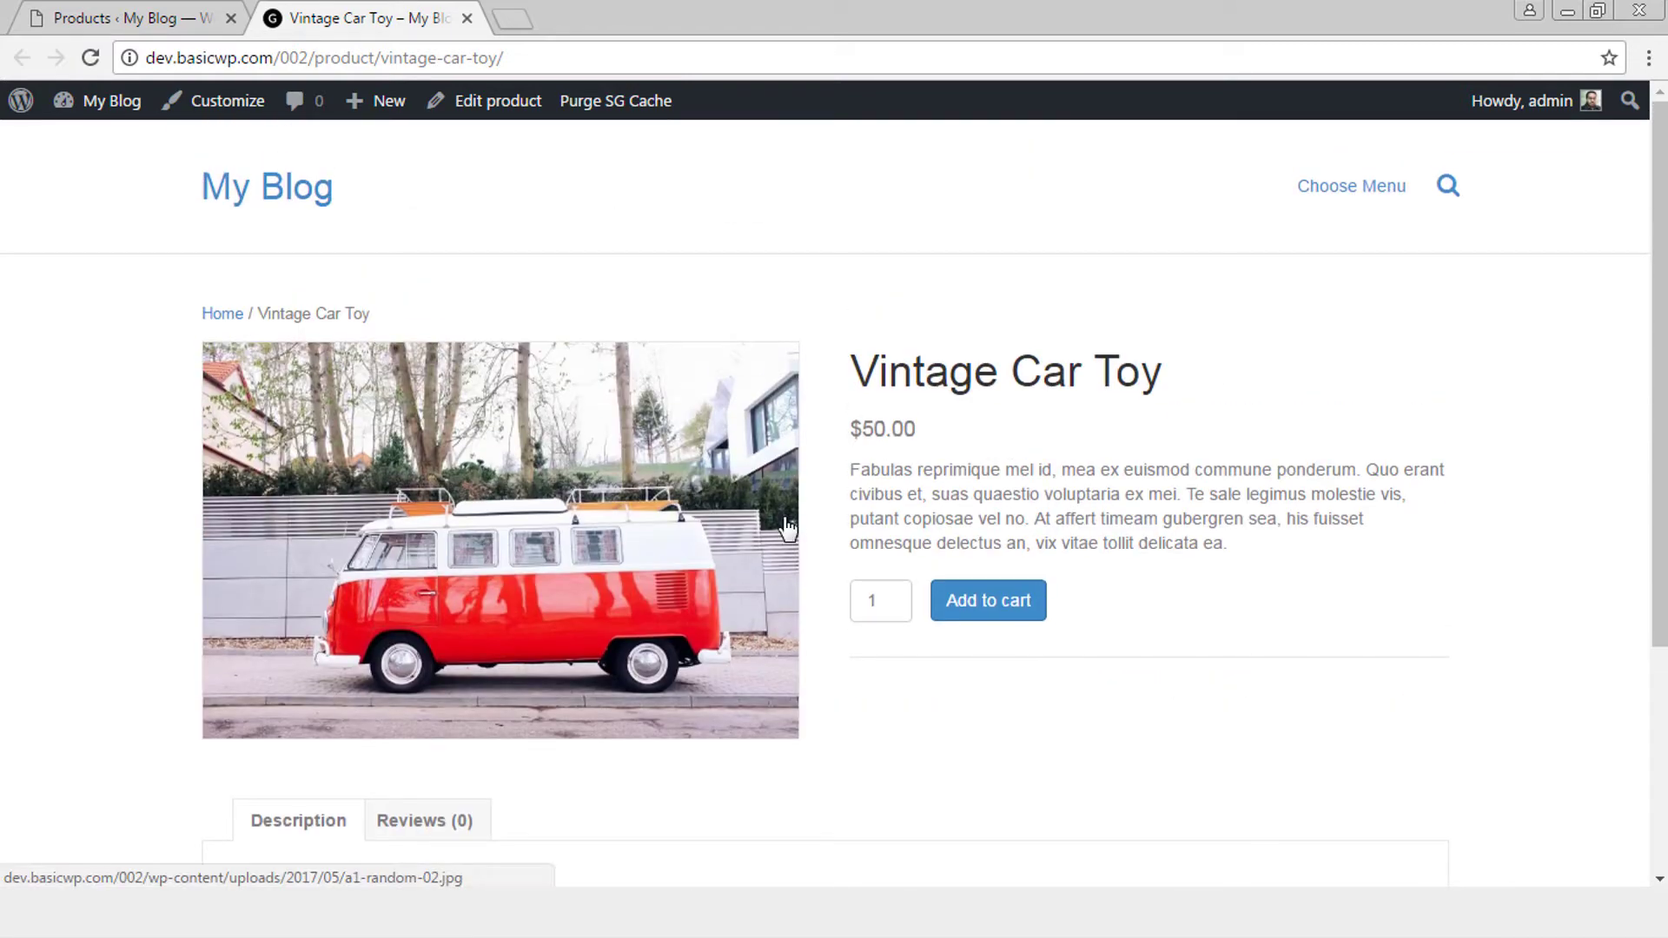
left_click(122, 17)
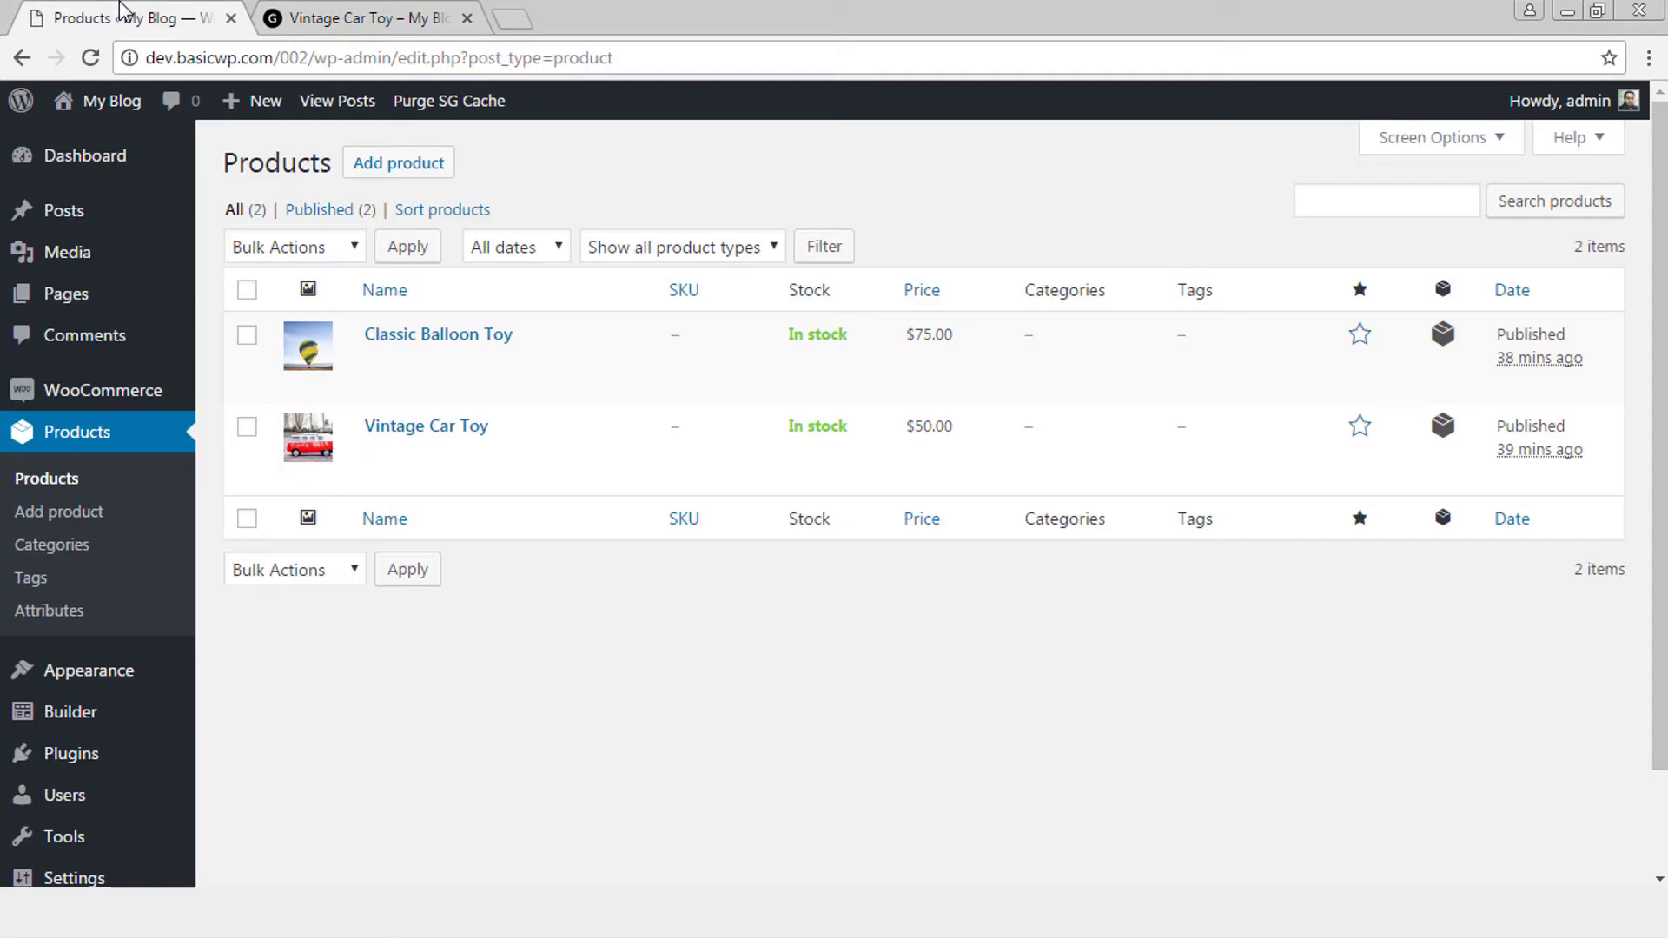
Add a new Beaver Themer theme layout named 'woo style 1' with the Singular layout type.
mouse_move(184, 712)
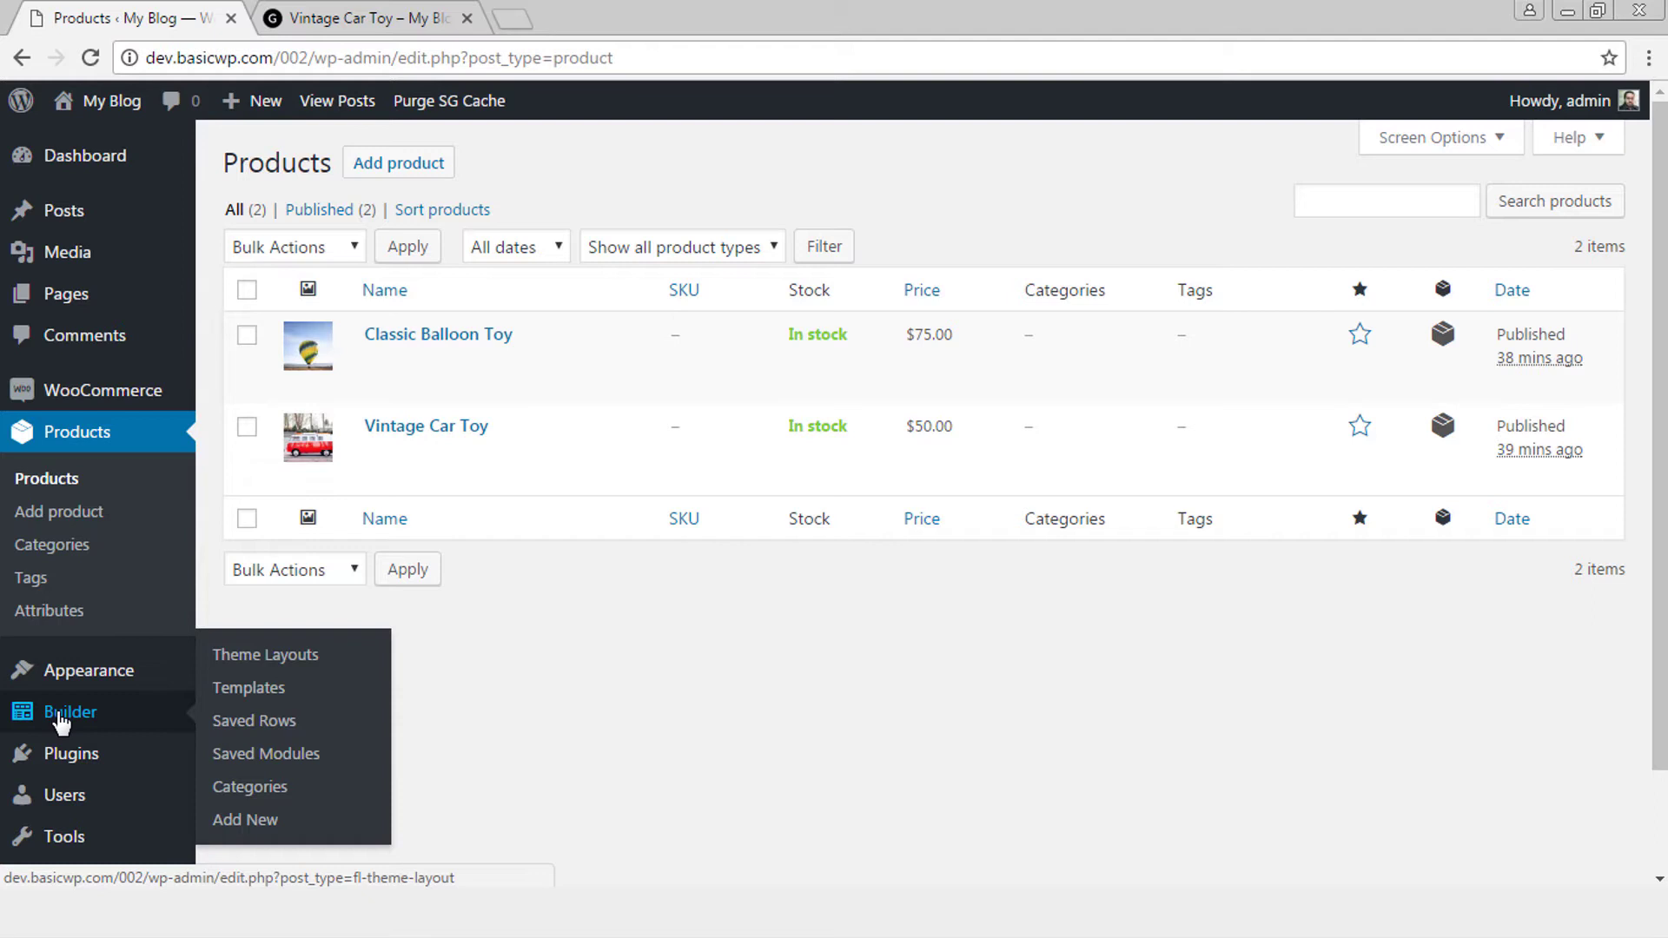
left_click(283, 658)
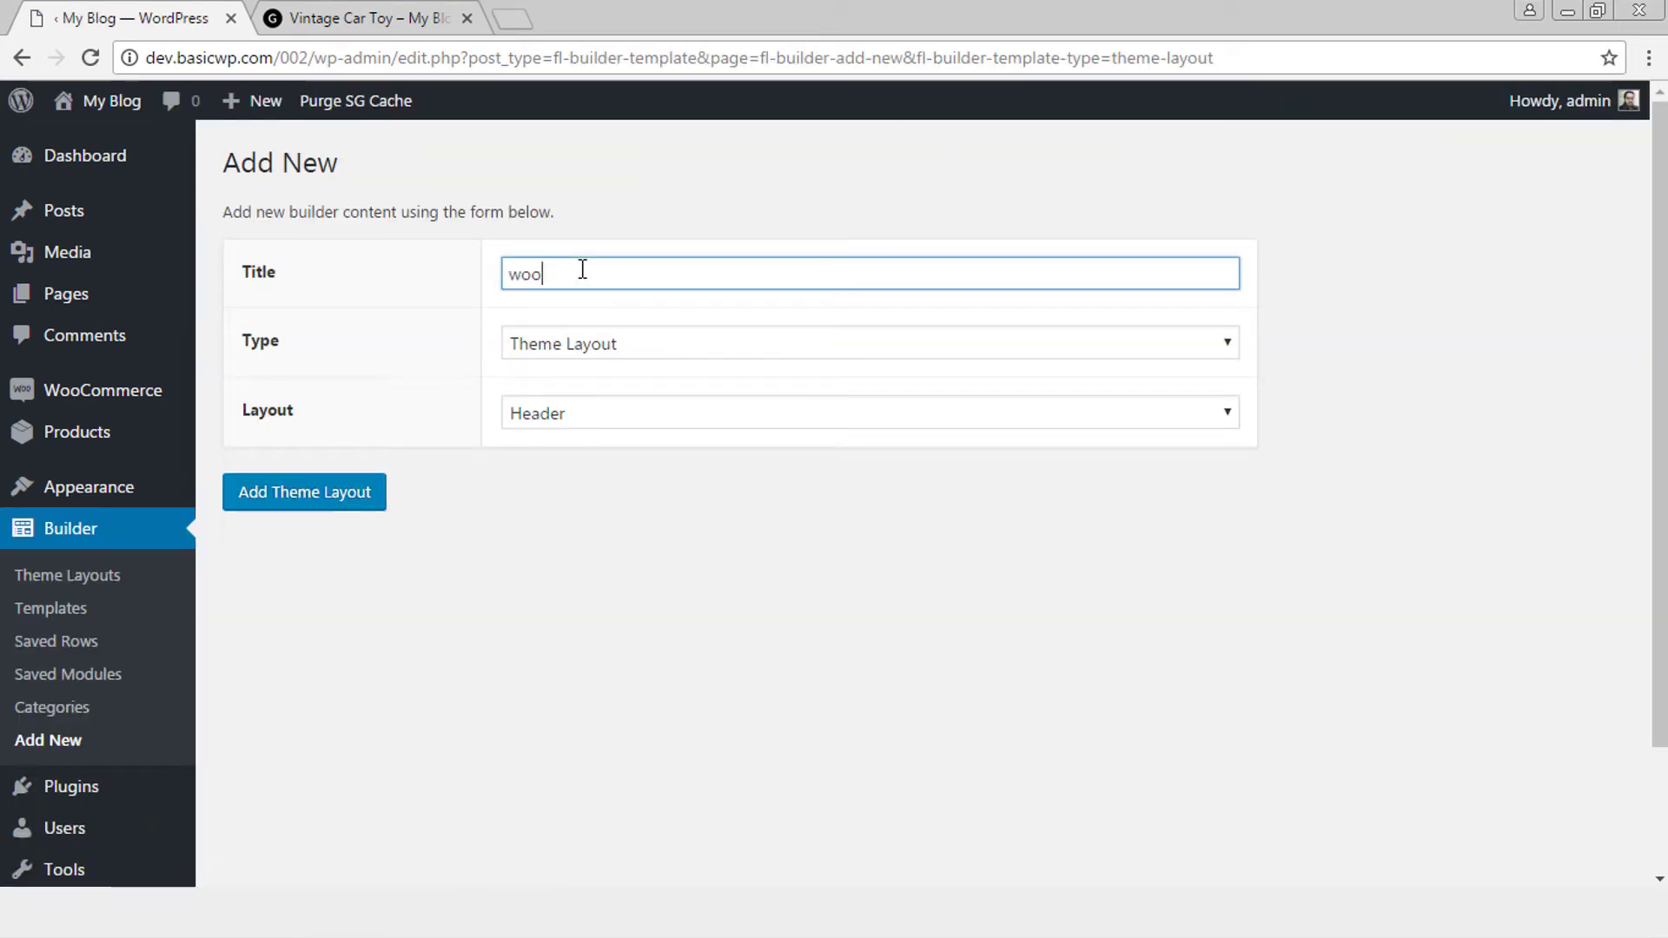
type("woo style 1")
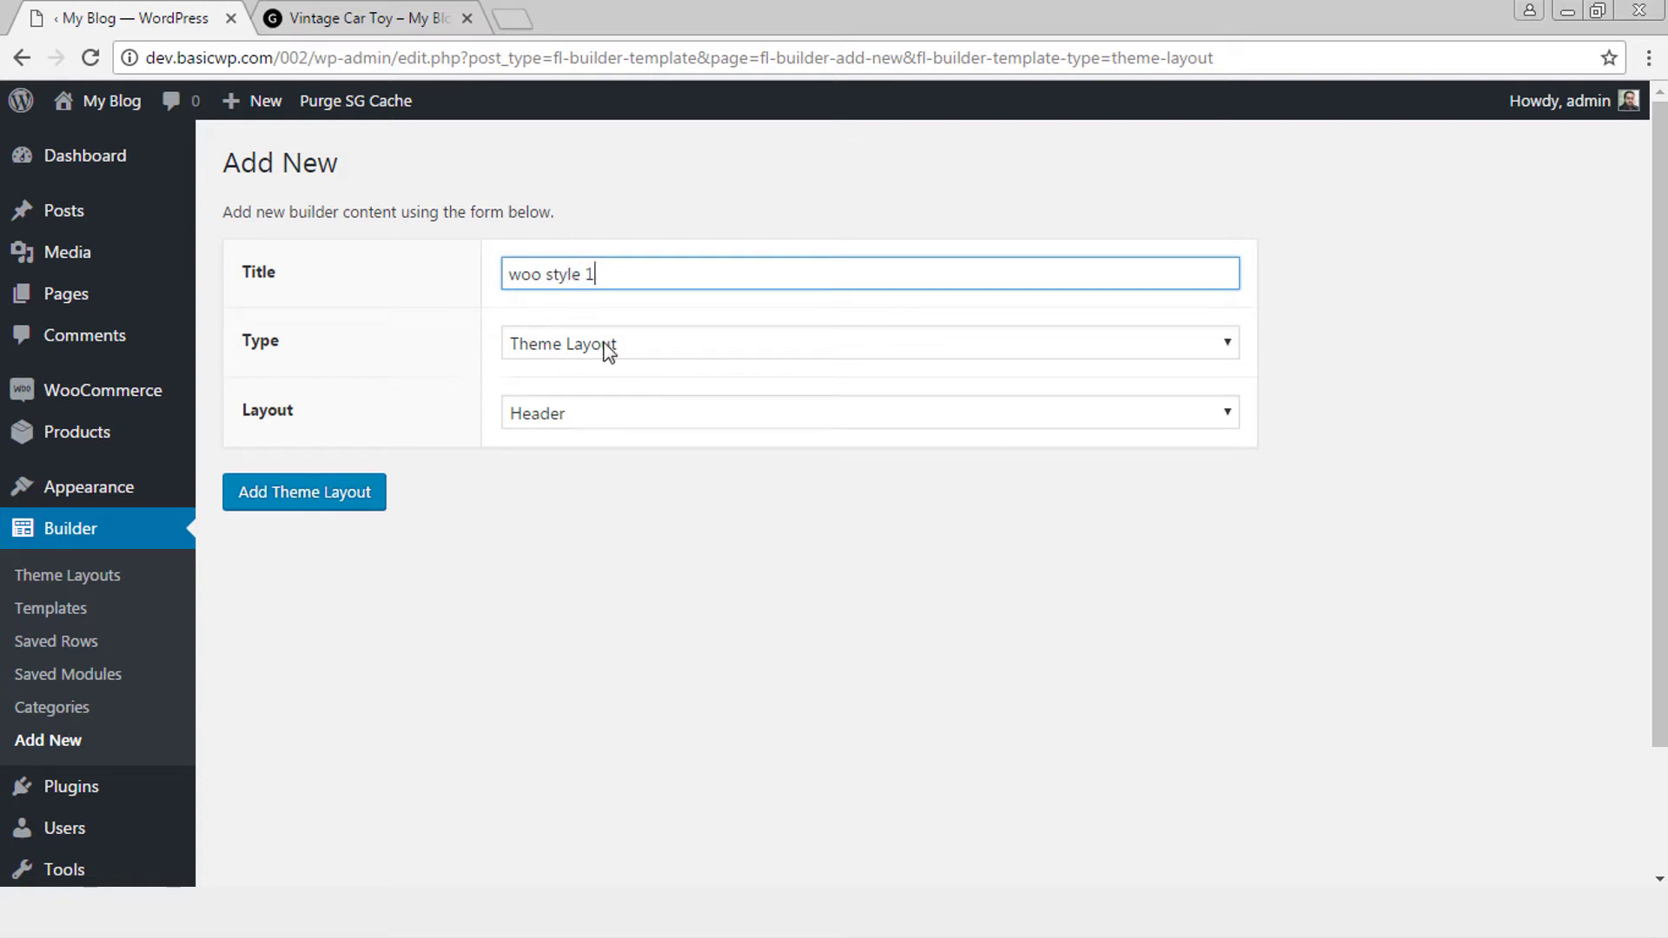
left_click(593, 415)
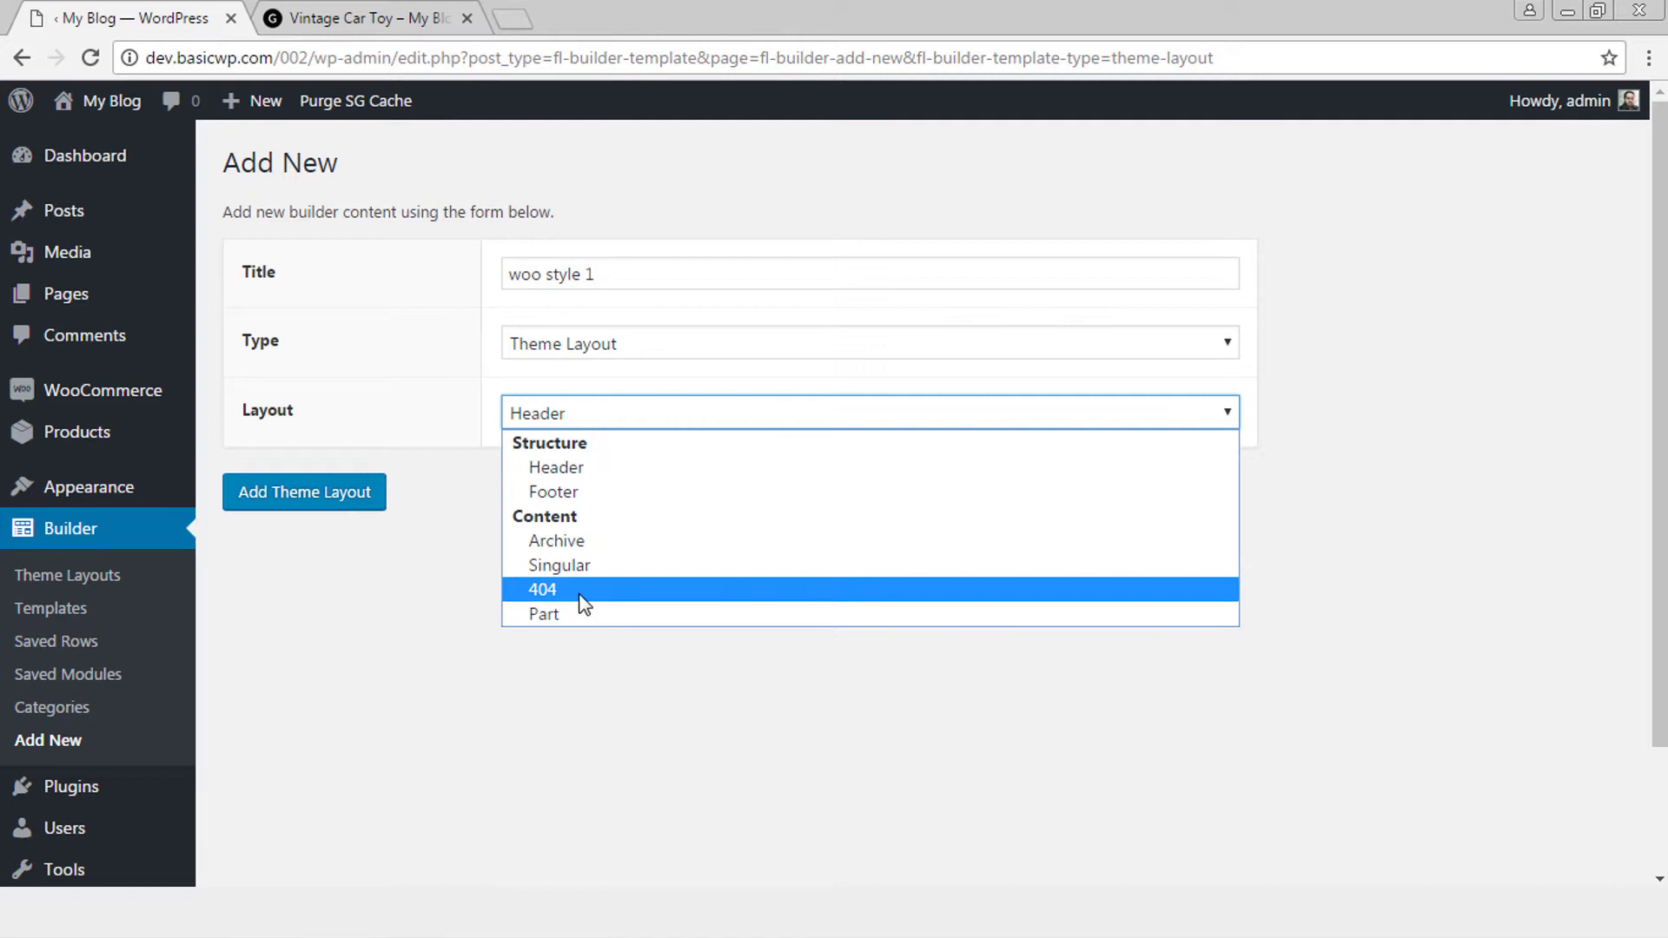
left_click(596, 567)
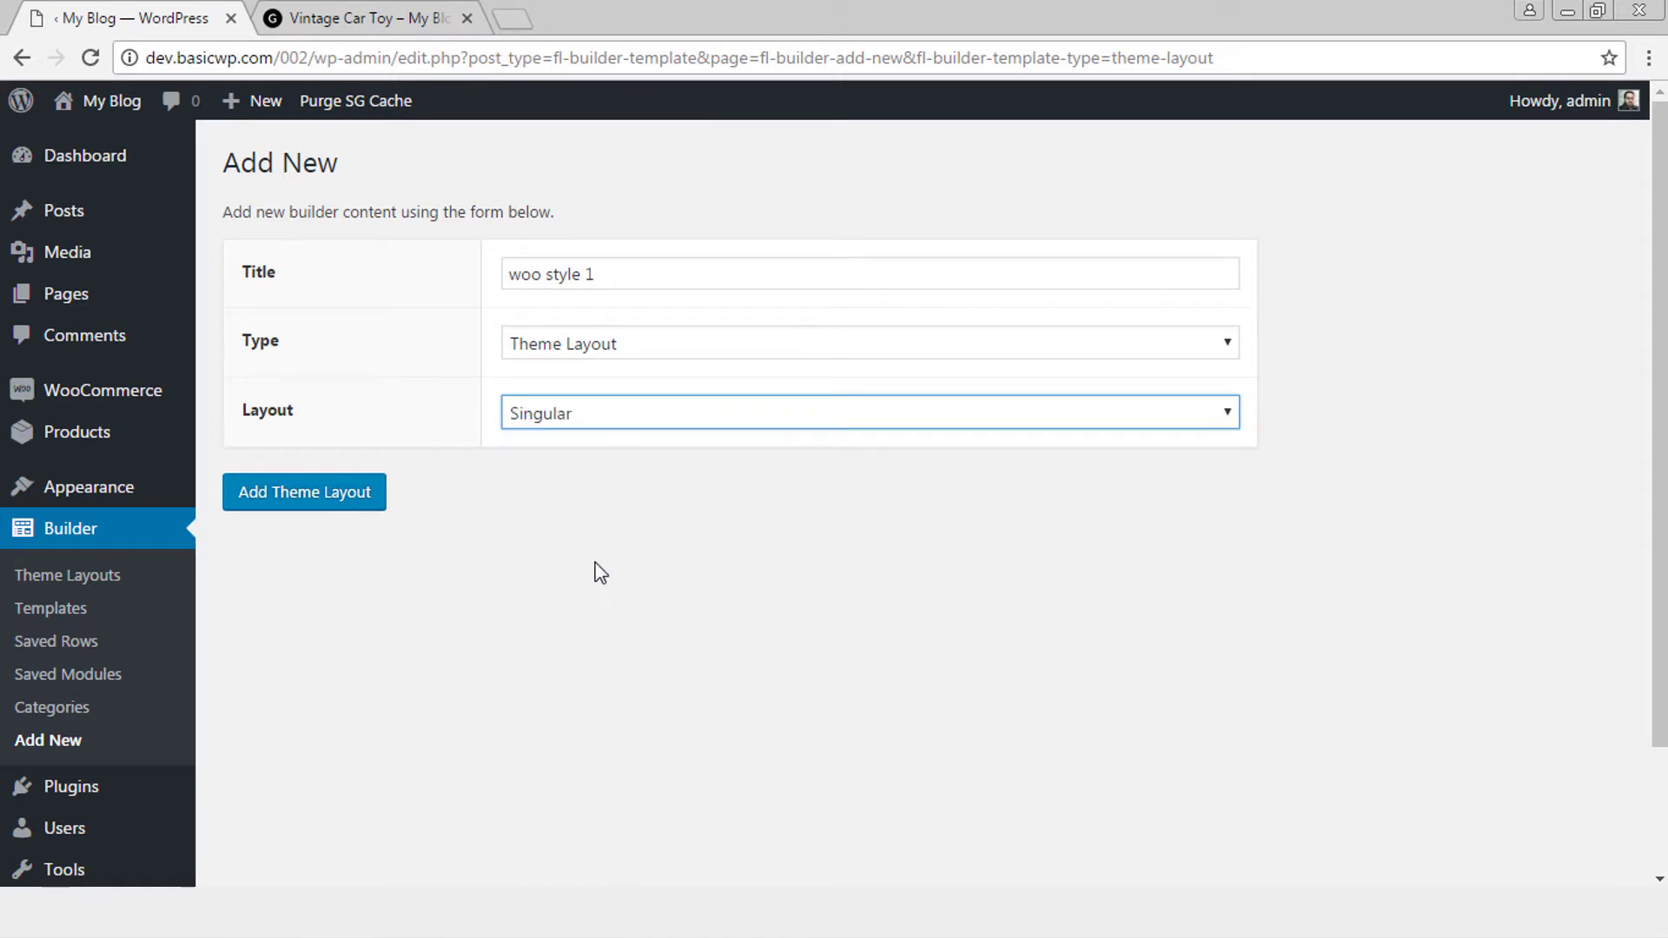
left_click(319, 498)
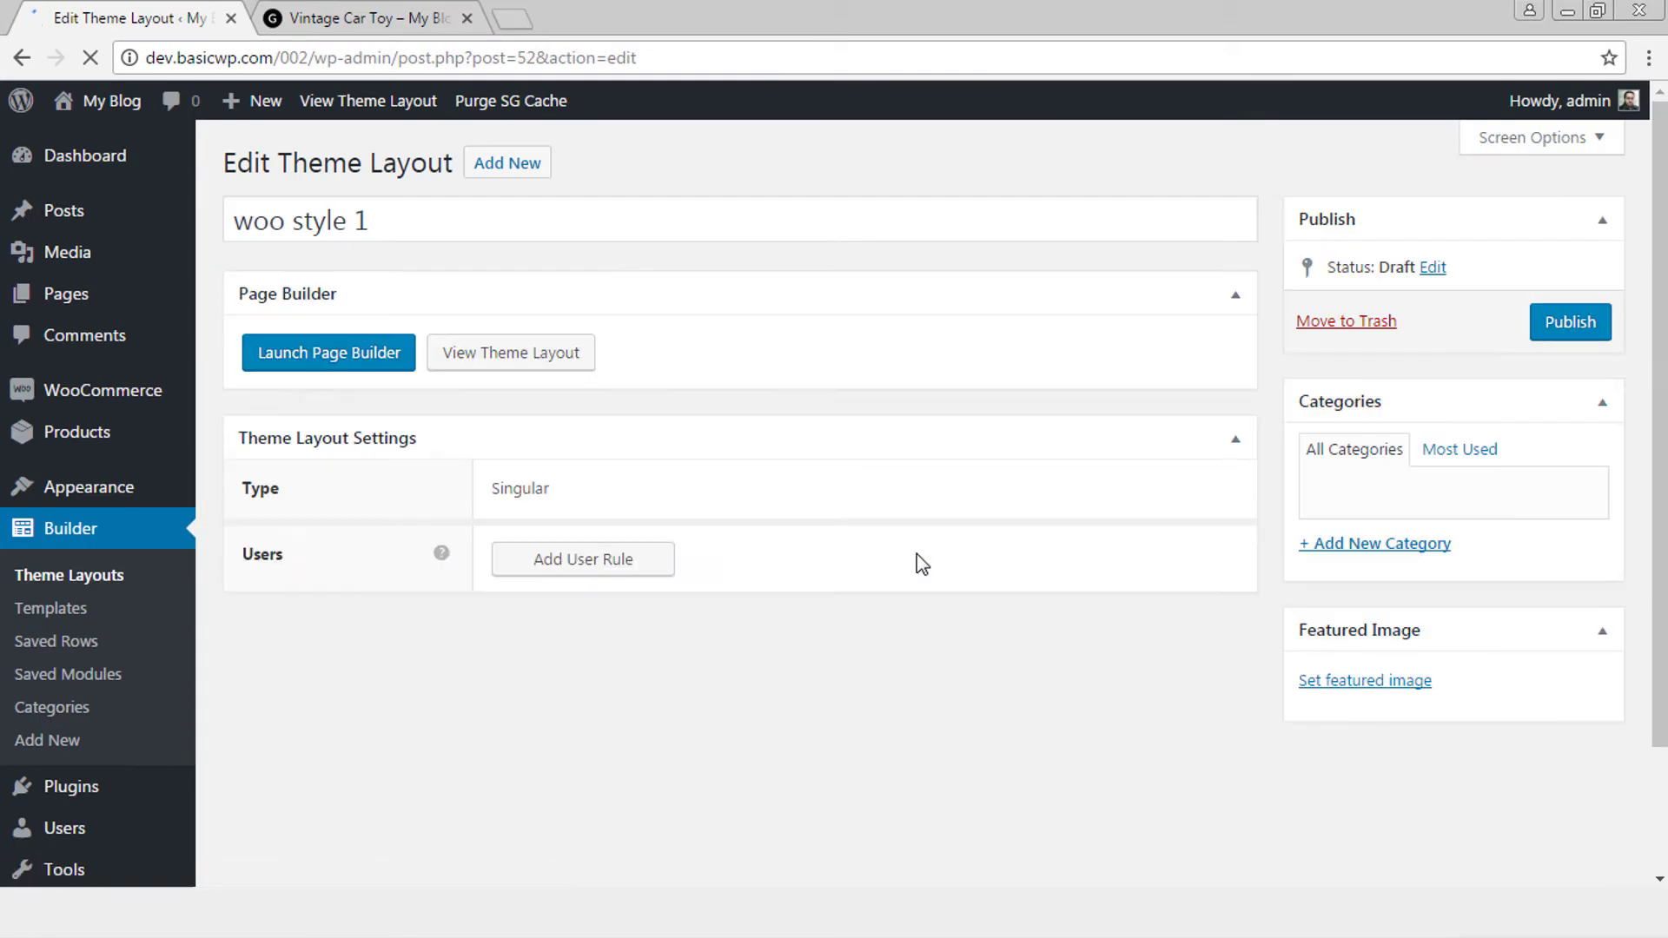
Set the layout's location to Product: Vintage Car Toy and publish it.
left_click(542, 565)
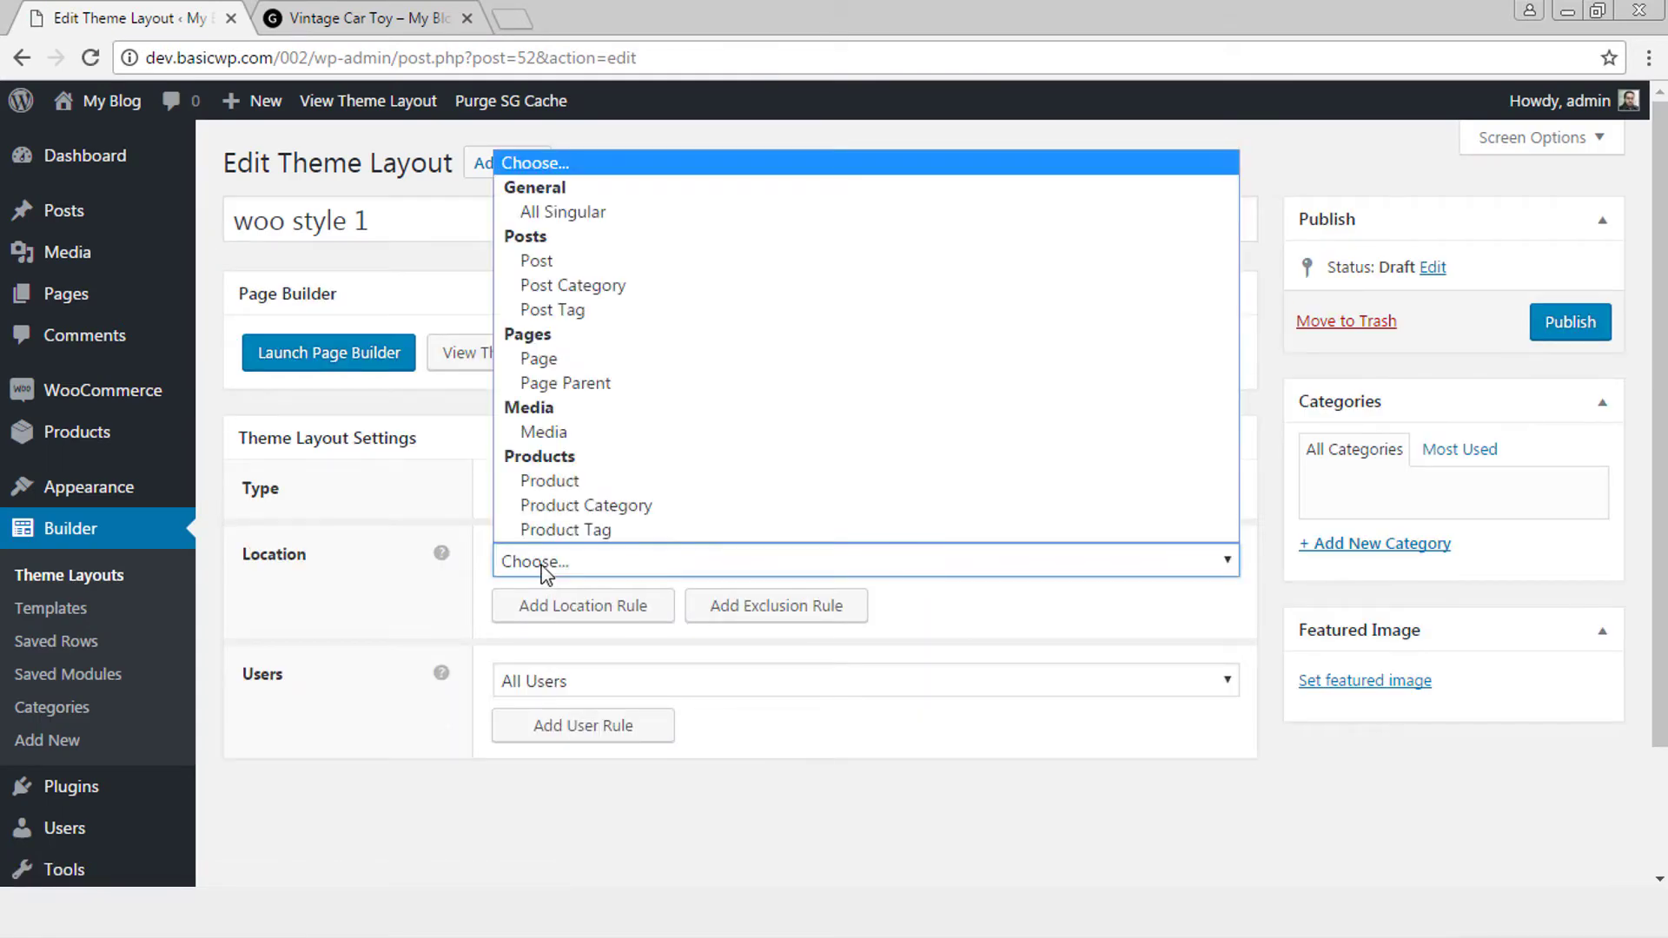
left_click(532, 482)
key("ctrl+Tab")
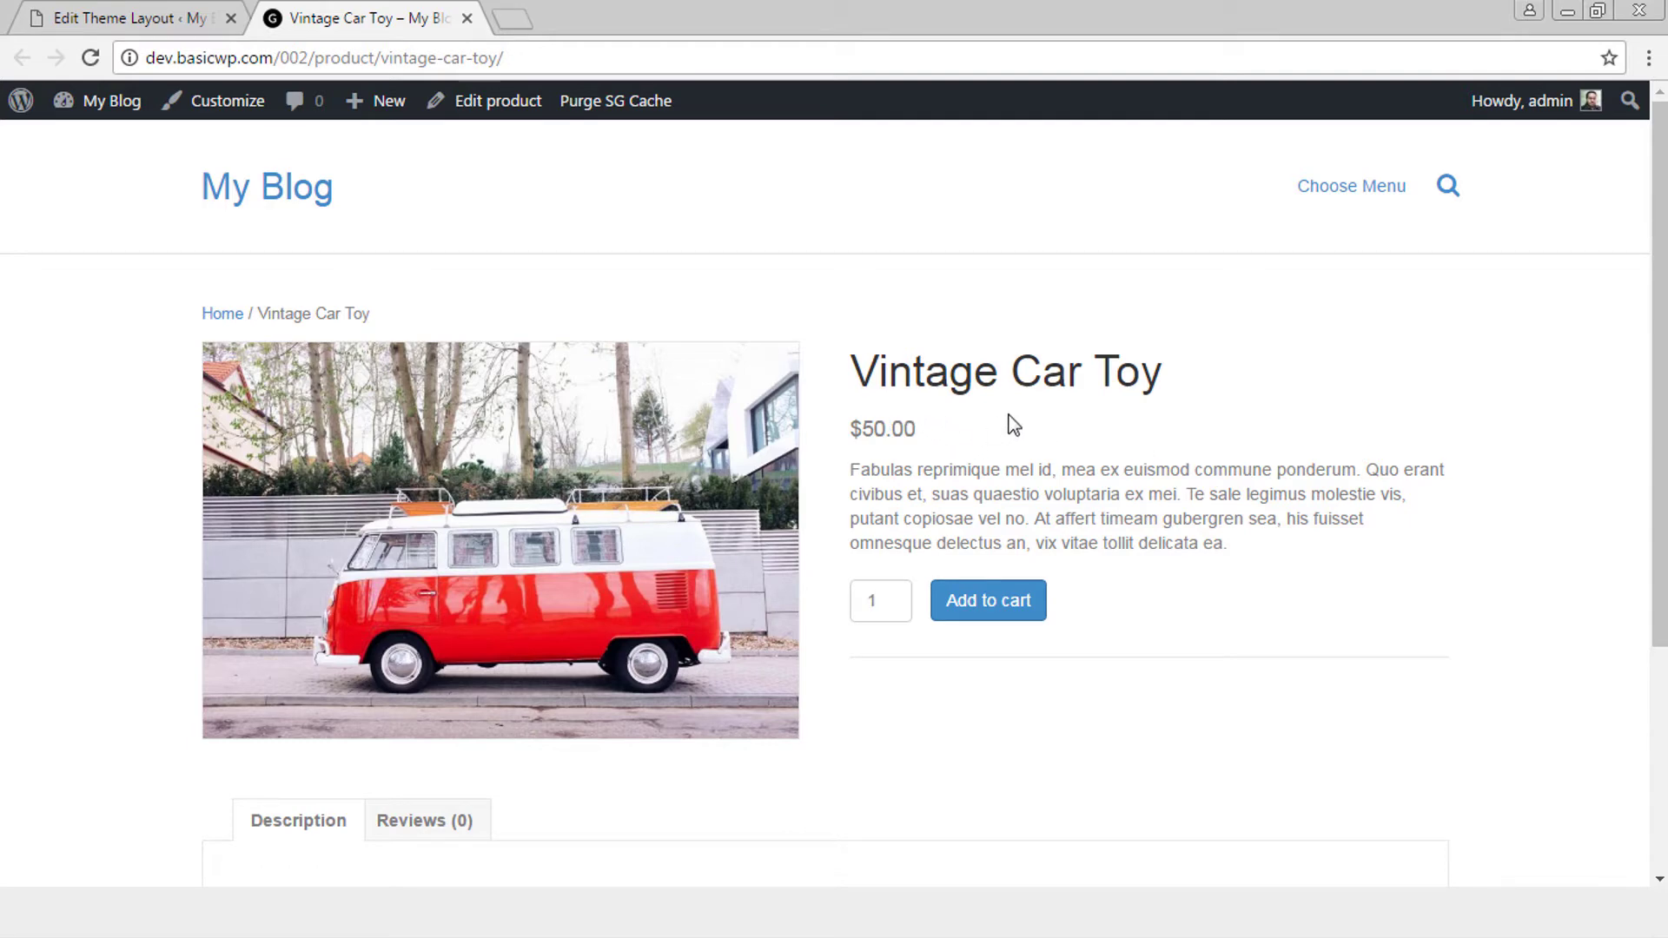
left_click(193, 17)
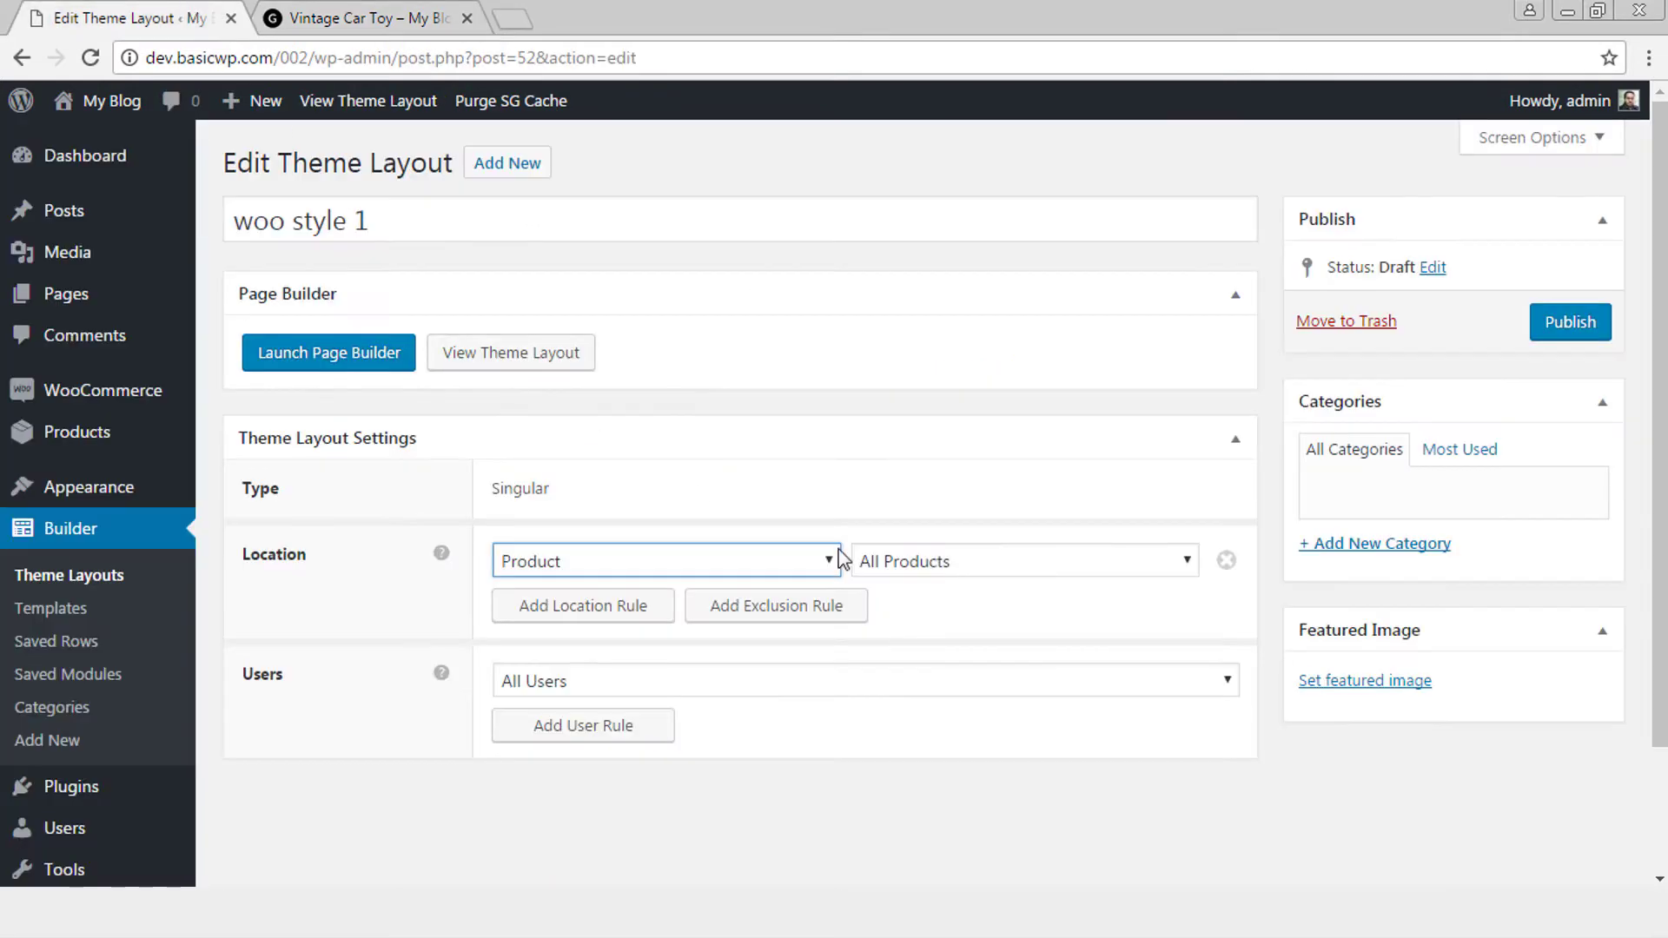
left_click(949, 563)
left_click(954, 641)
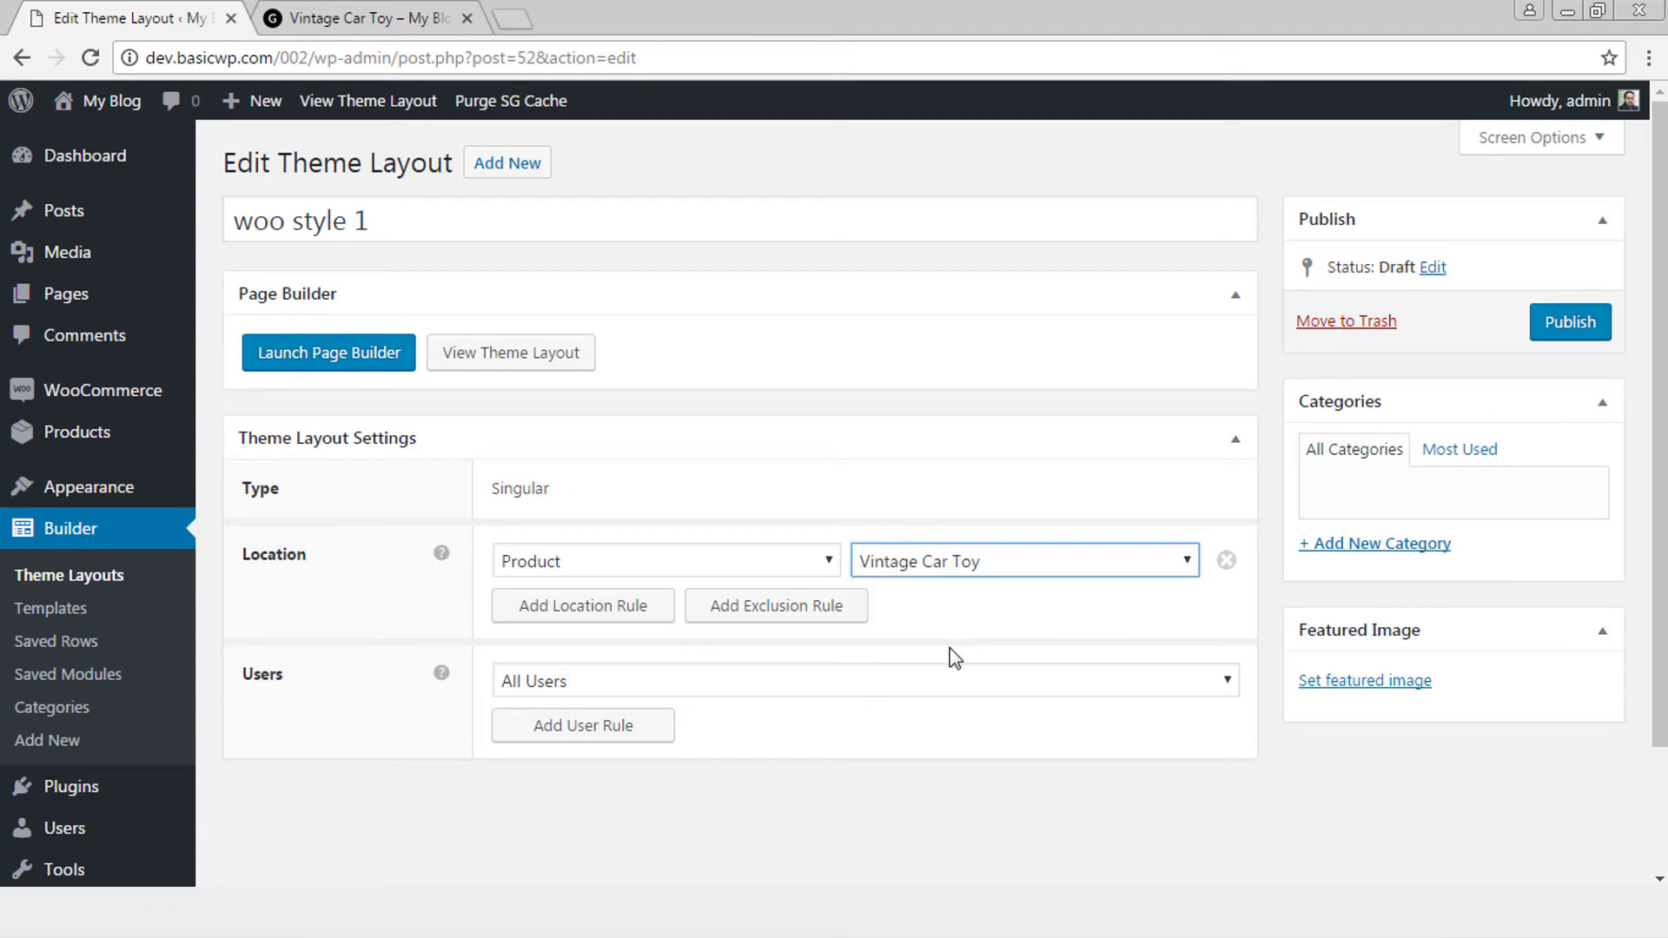
left_click(1571, 321)
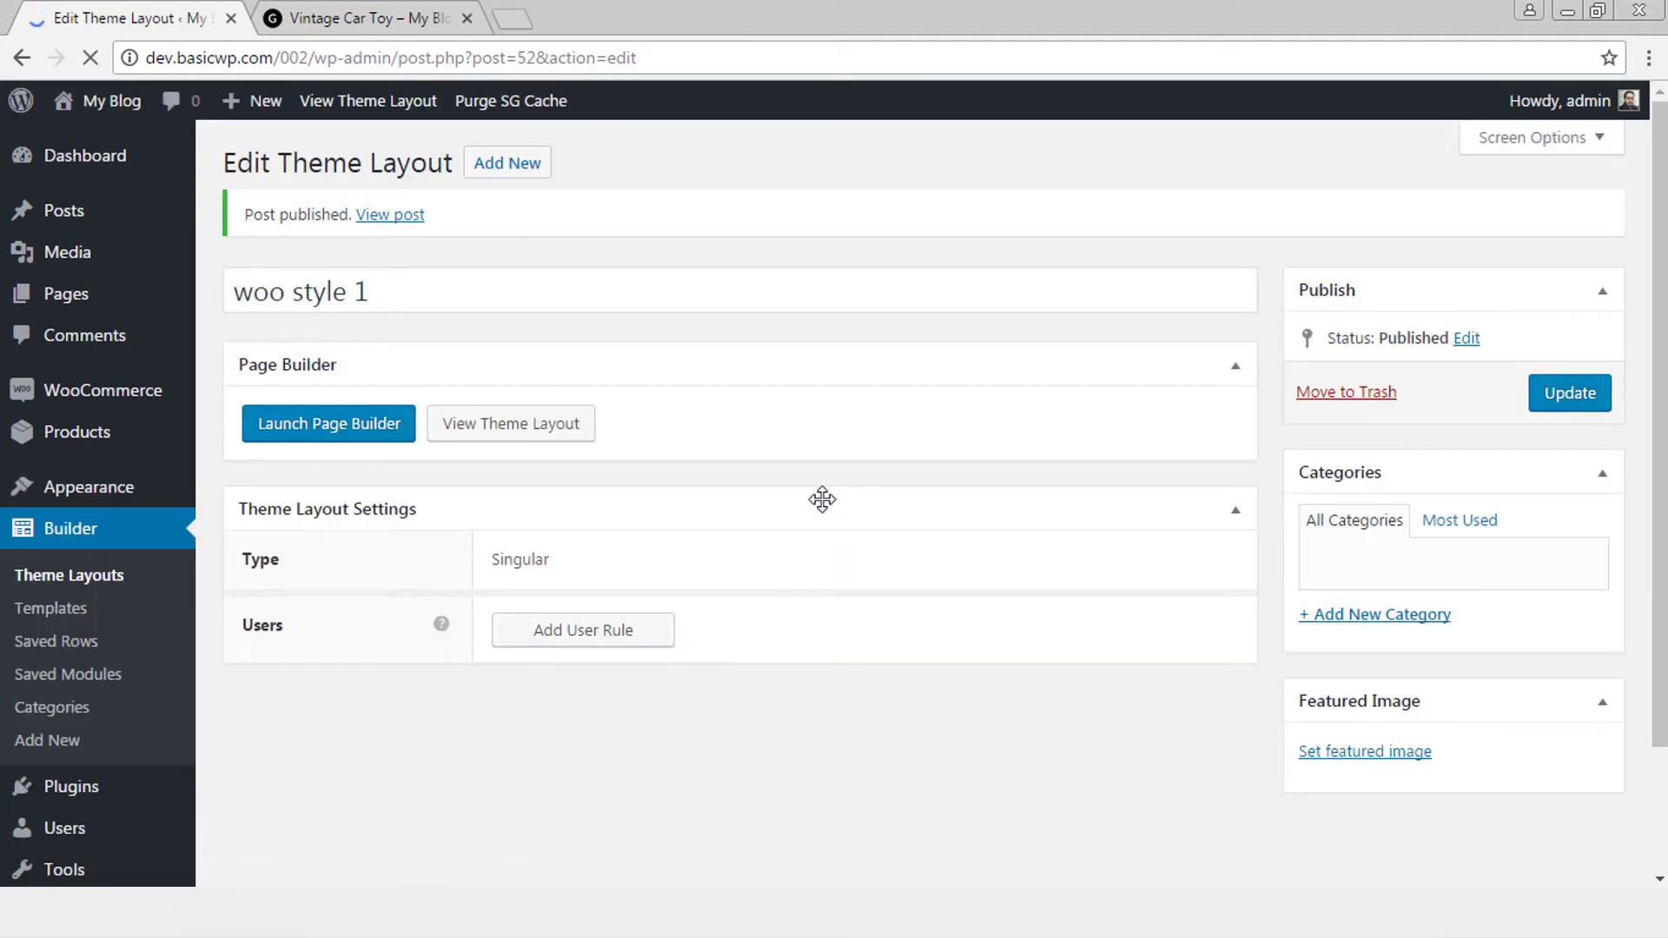
left_click(357, 437)
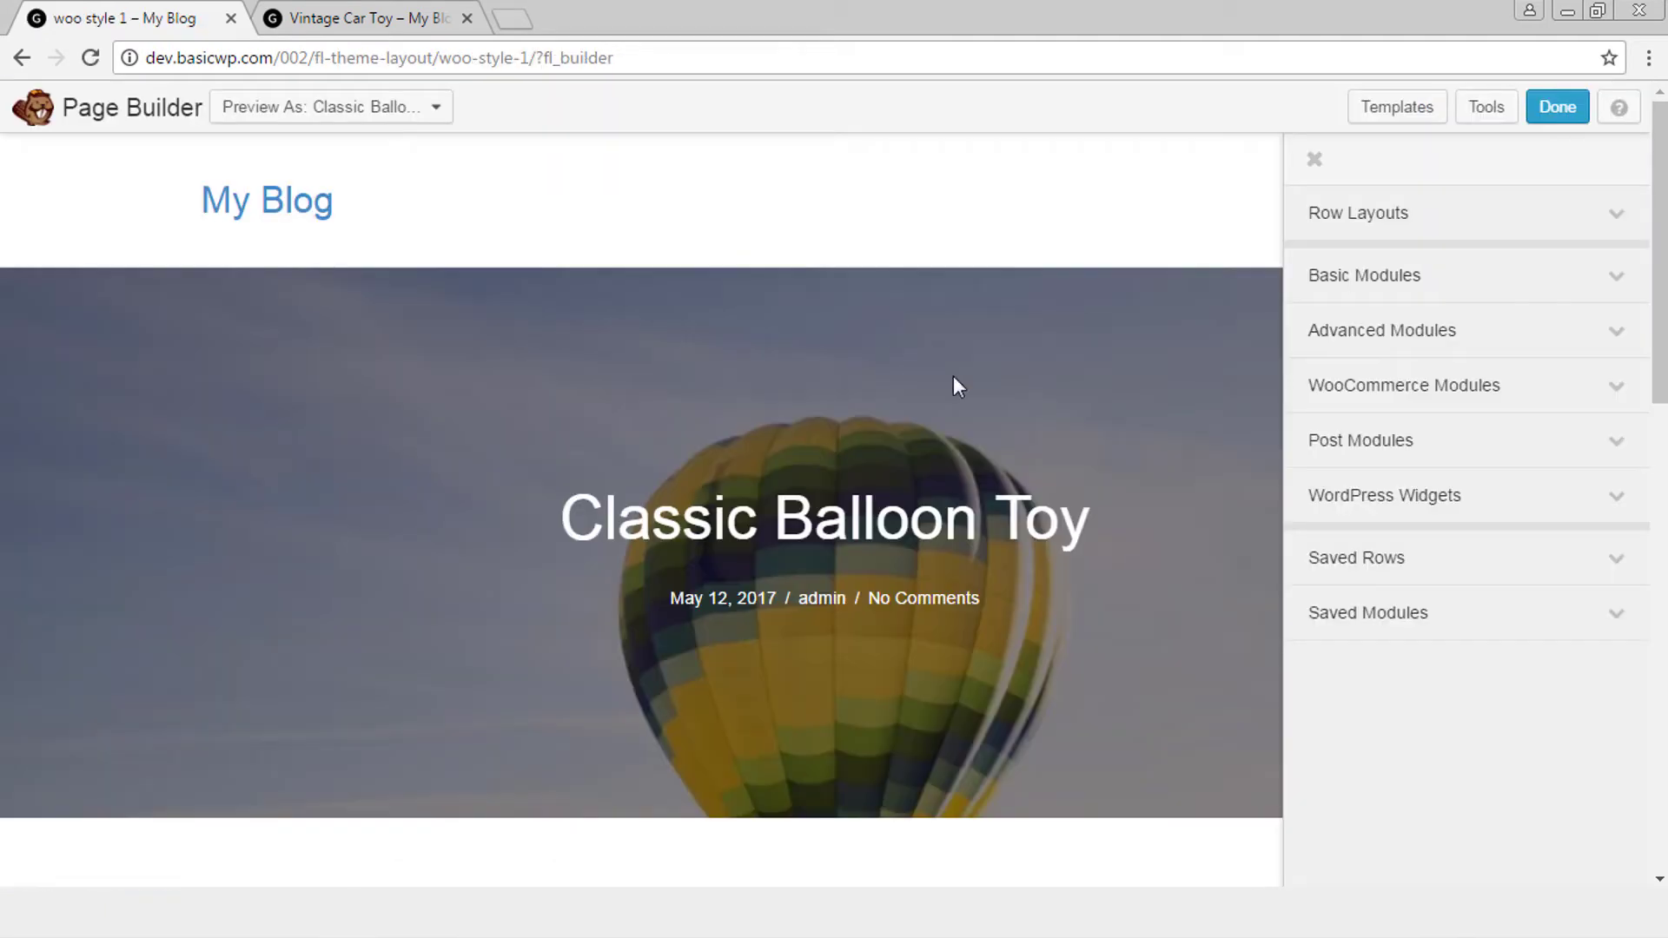
left_click(1315, 163)
scroll(900, 692, "down", 6)
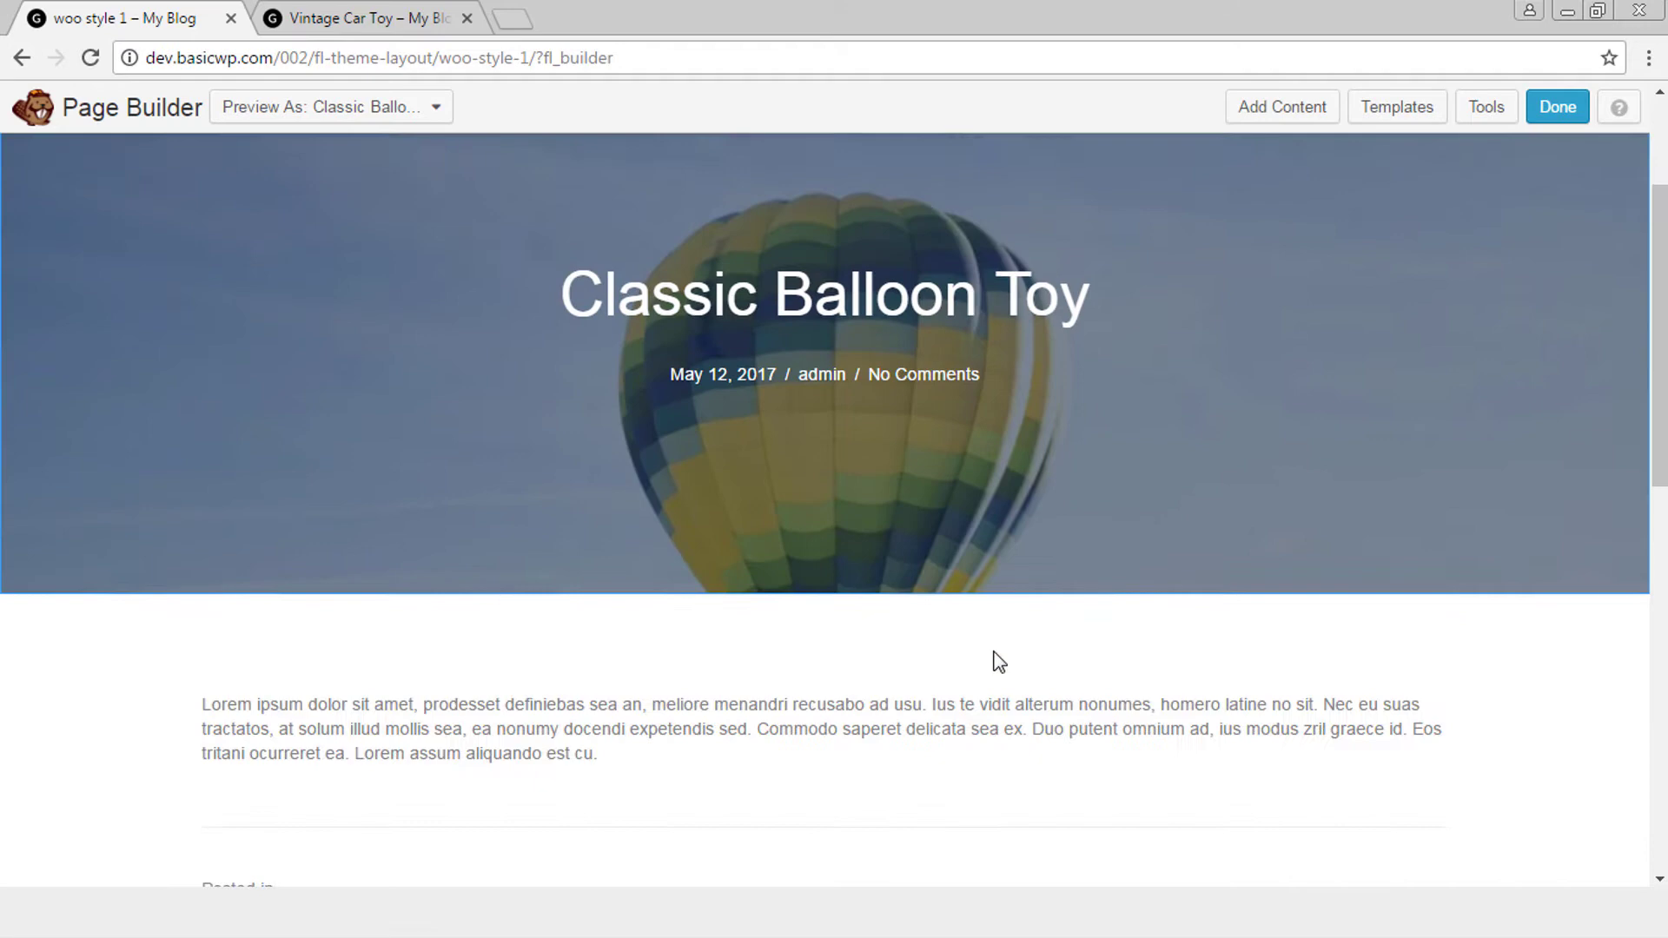
scroll(1086, 652, "up", 1)
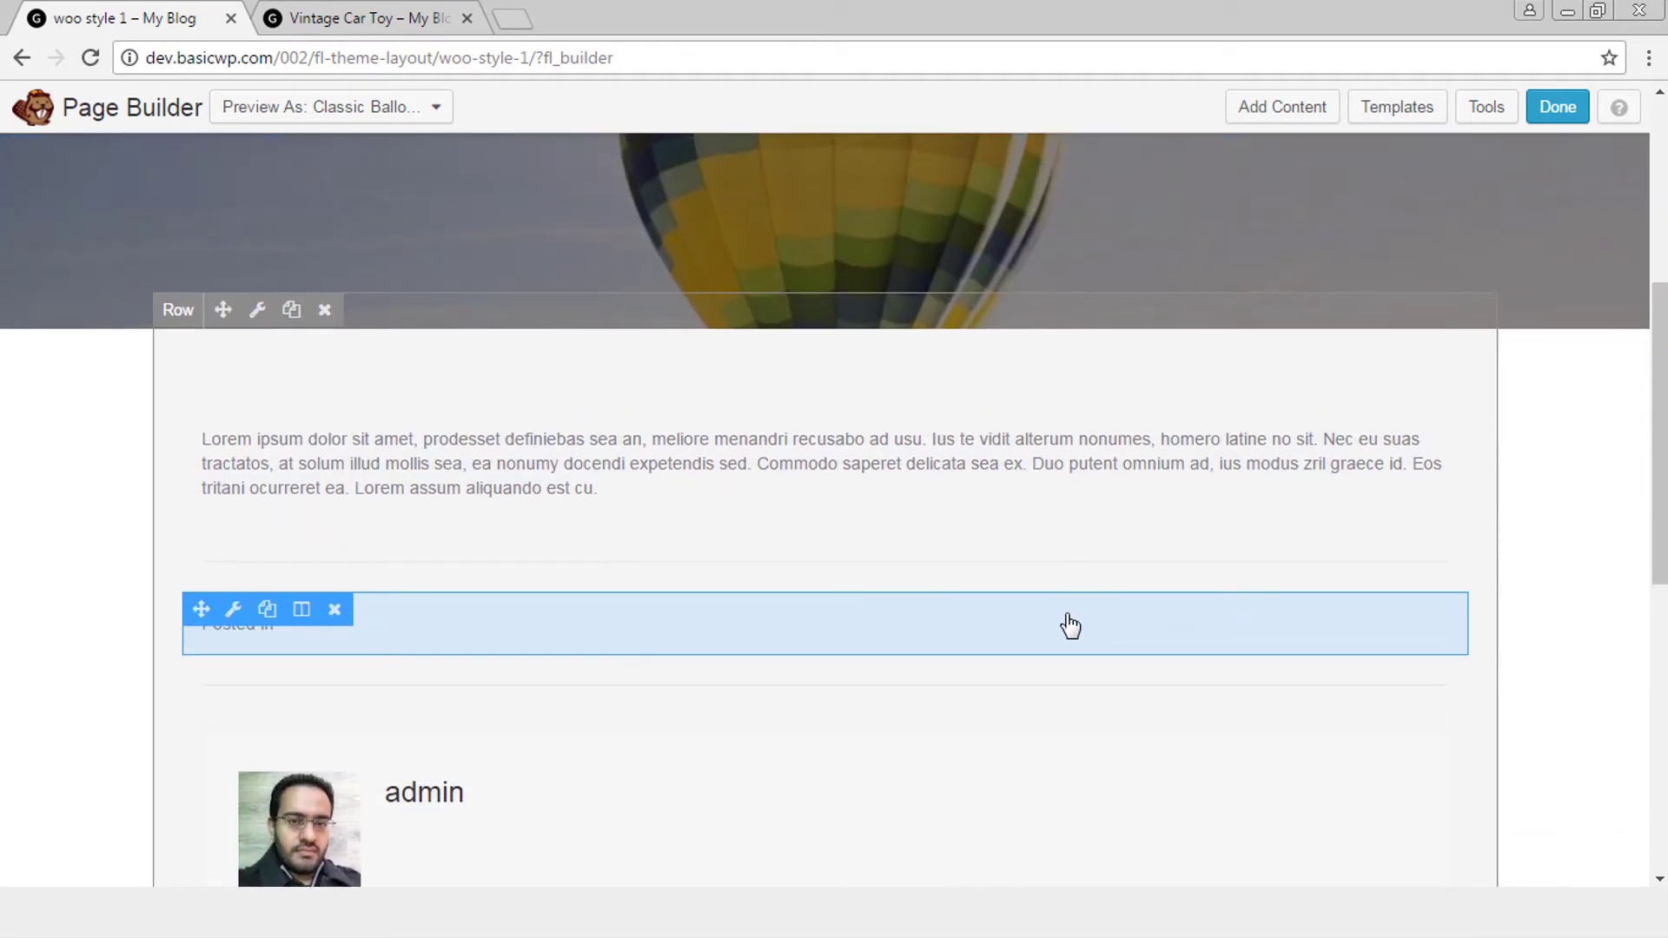
scroll(1070, 624, "up", 4)
scroll(1102, 611, "down", 11)
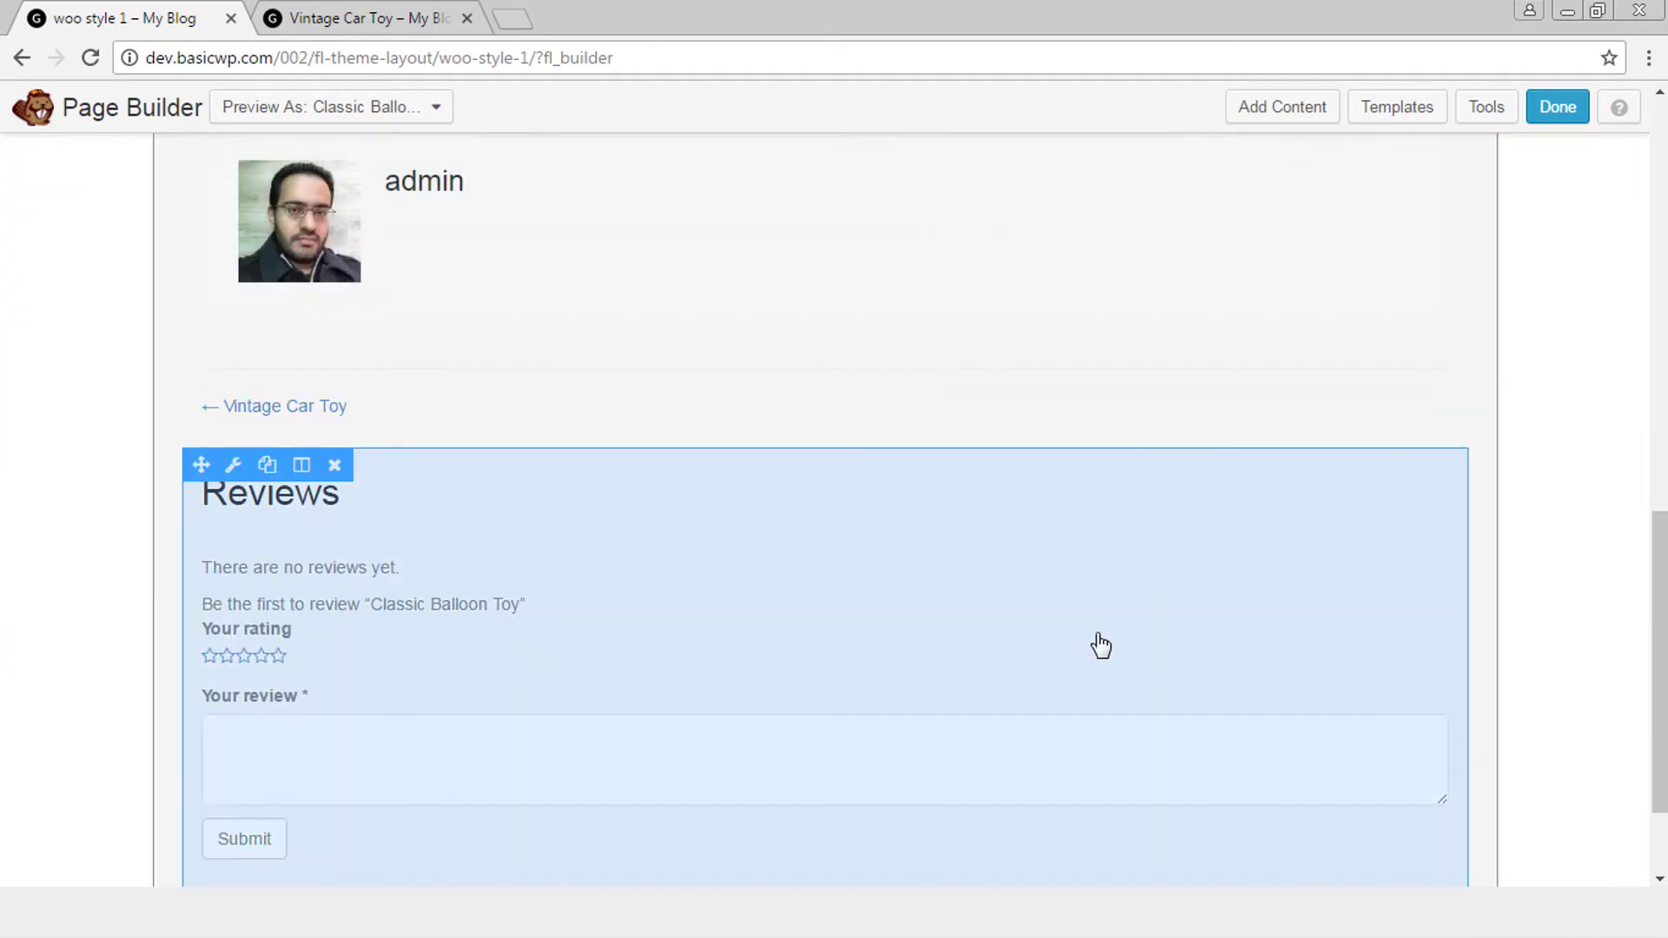
scroll(1100, 645, "up", 12)
left_click(415, 12)
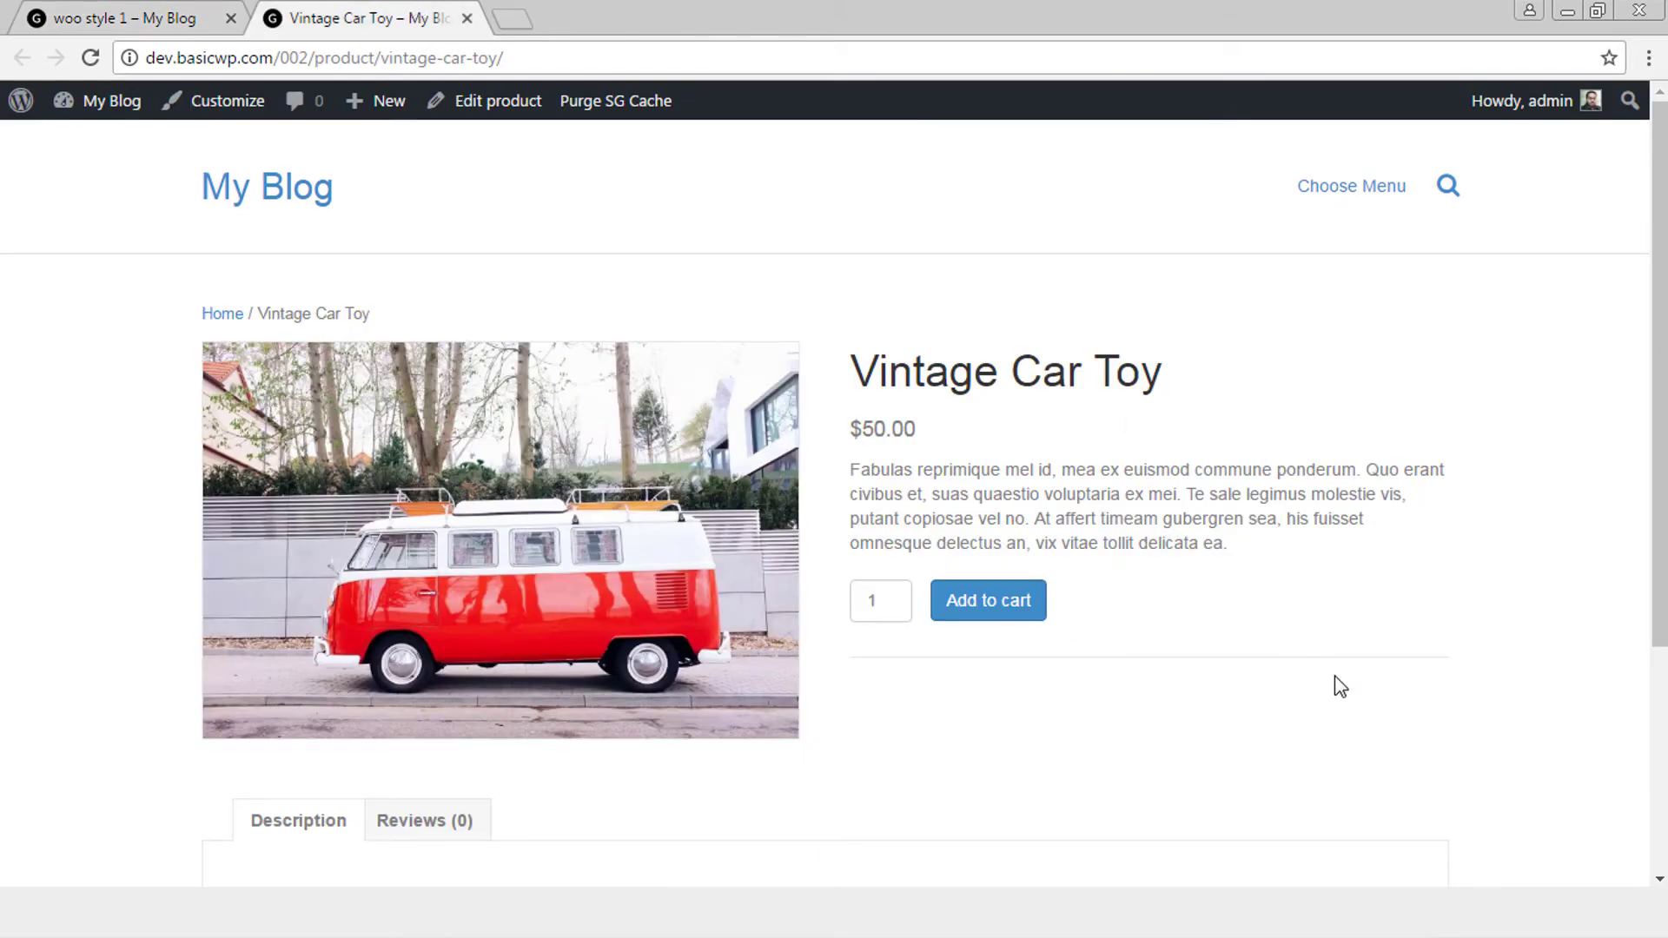
left_click(158, 14)
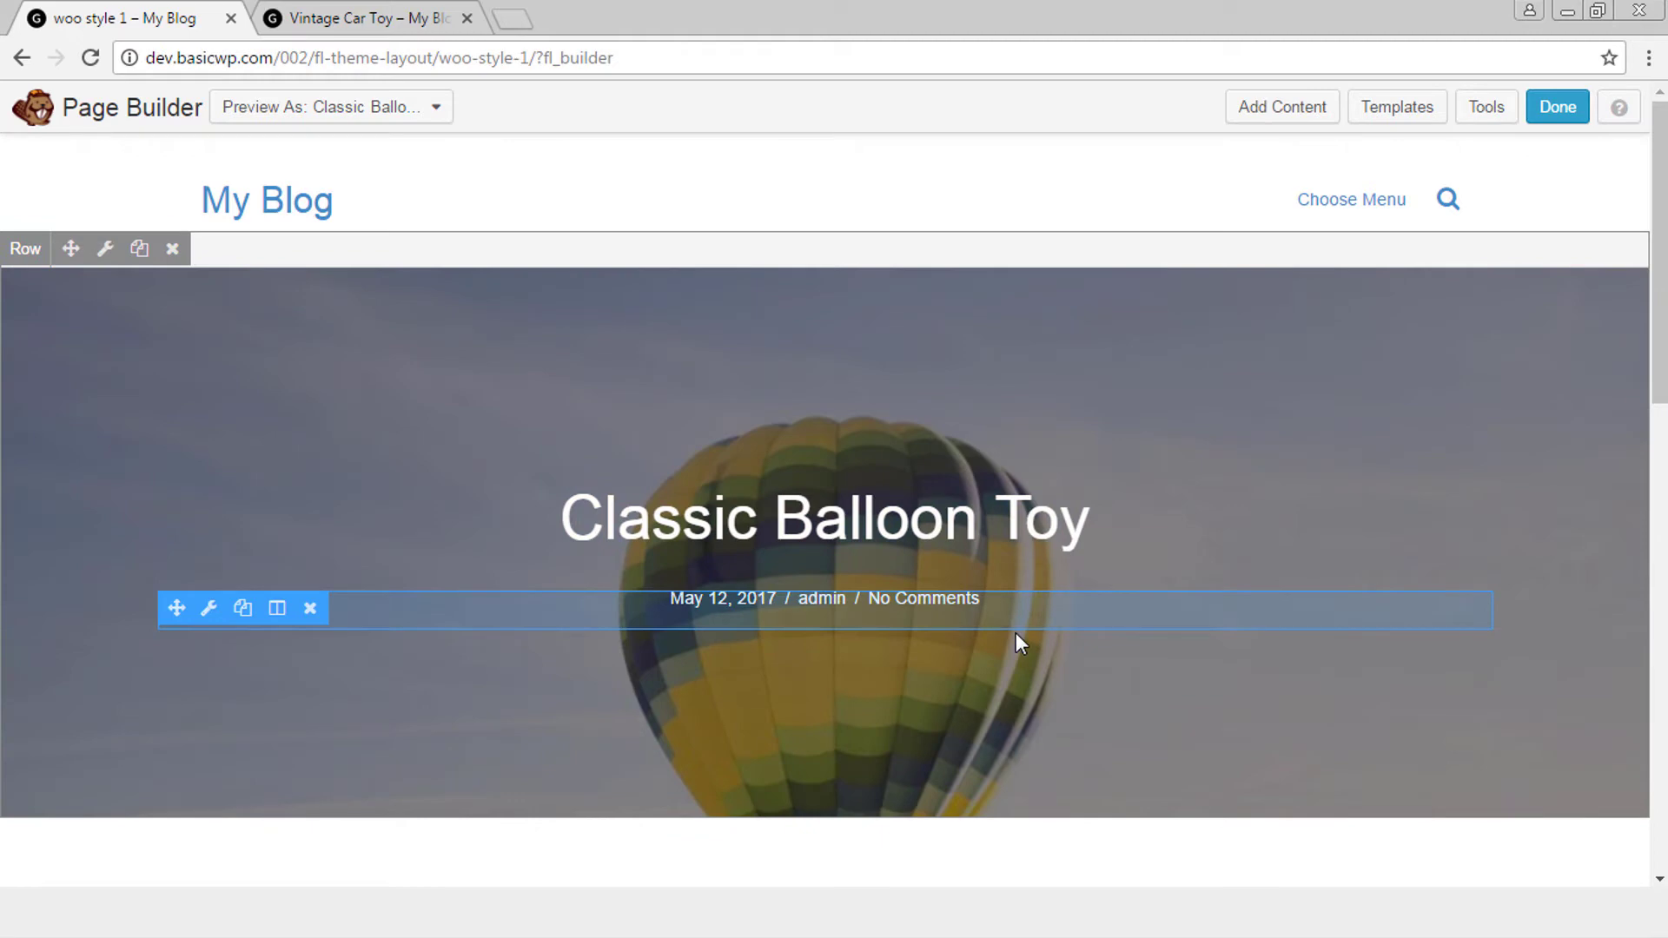
scroll(1014, 634, "down", 13)
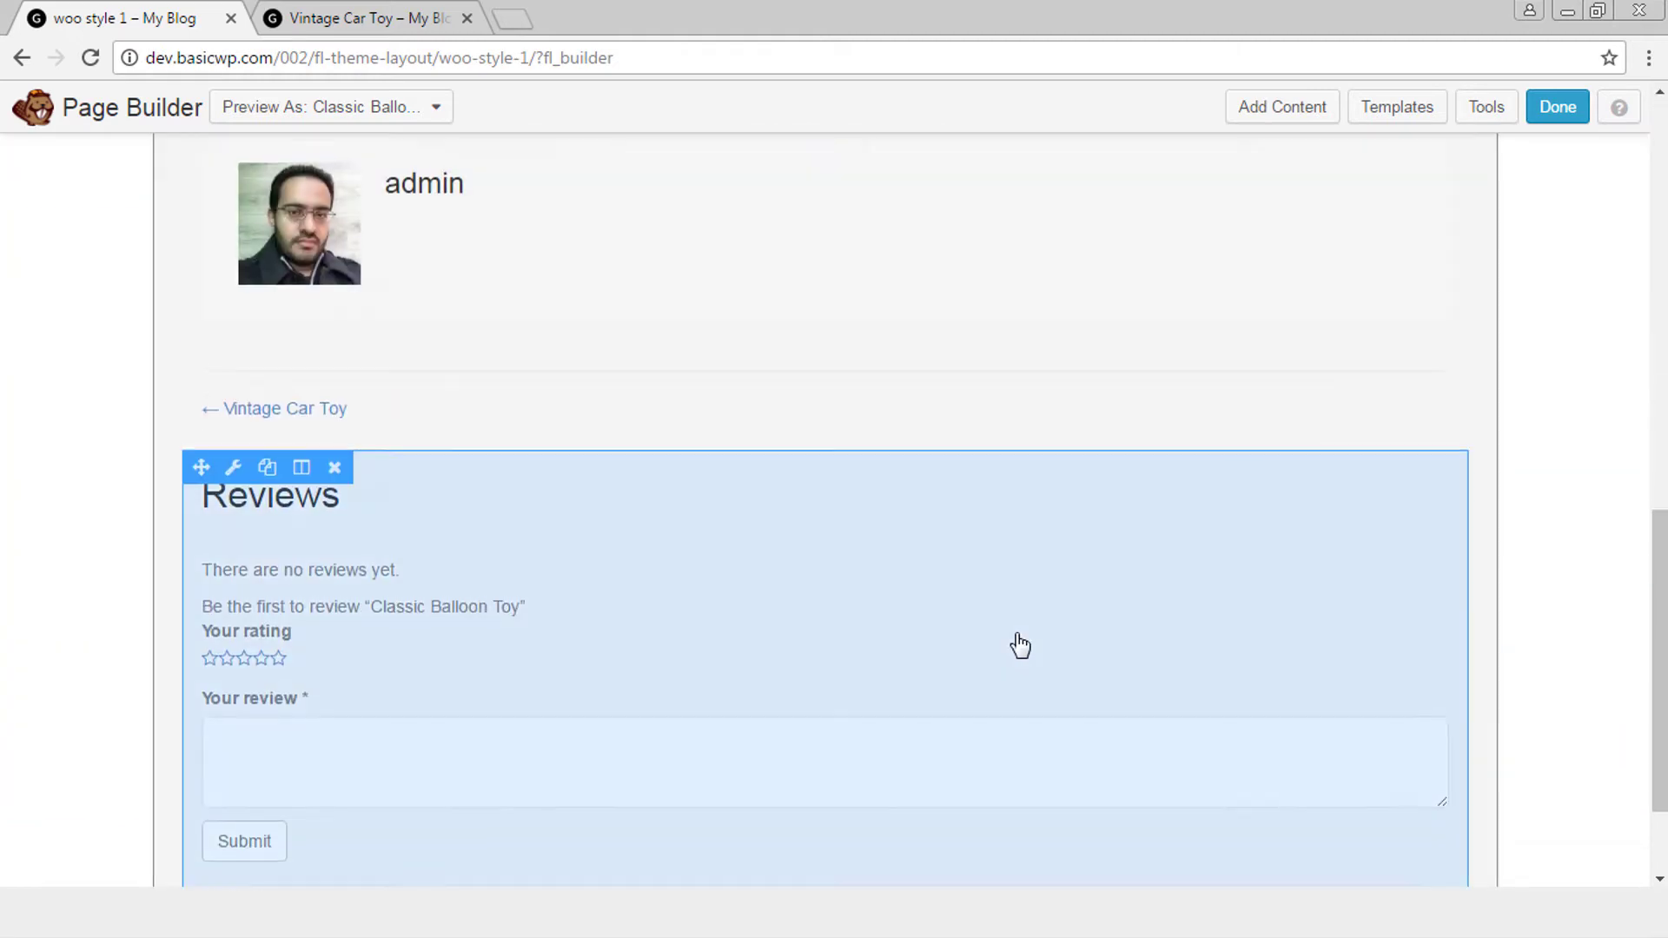
scroll(1017, 635, "up", 9)
scroll(1017, 642, "up", 3)
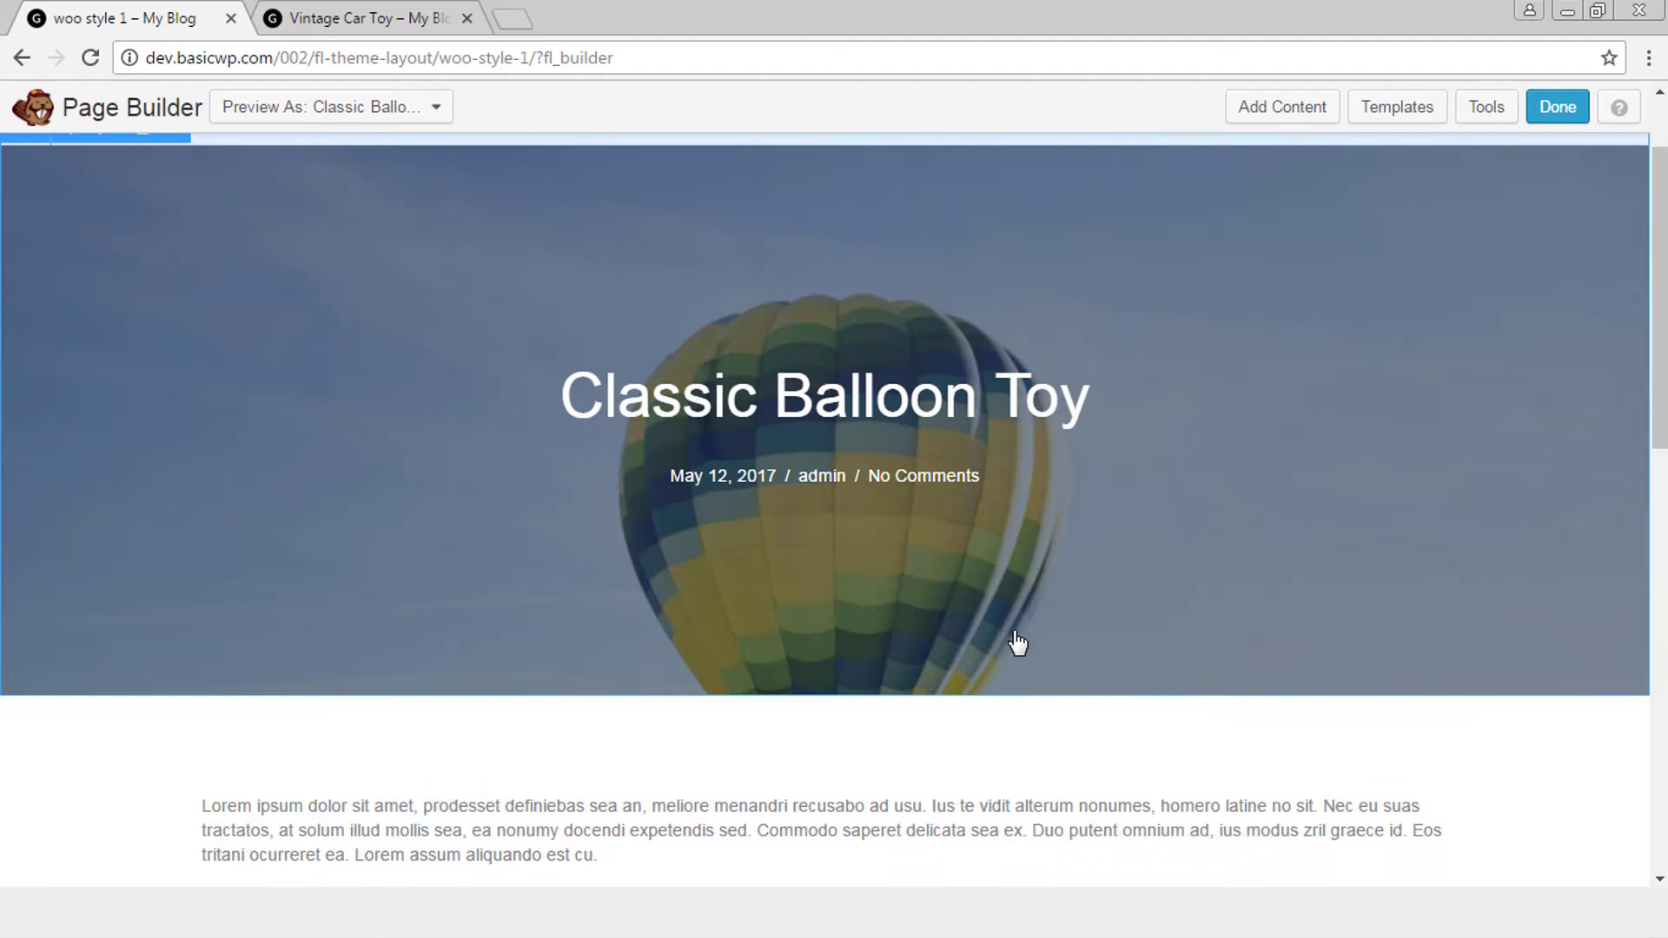
scroll(1012, 638, "down", 4)
scroll(999, 617, "up", 4)
left_click(382, 11)
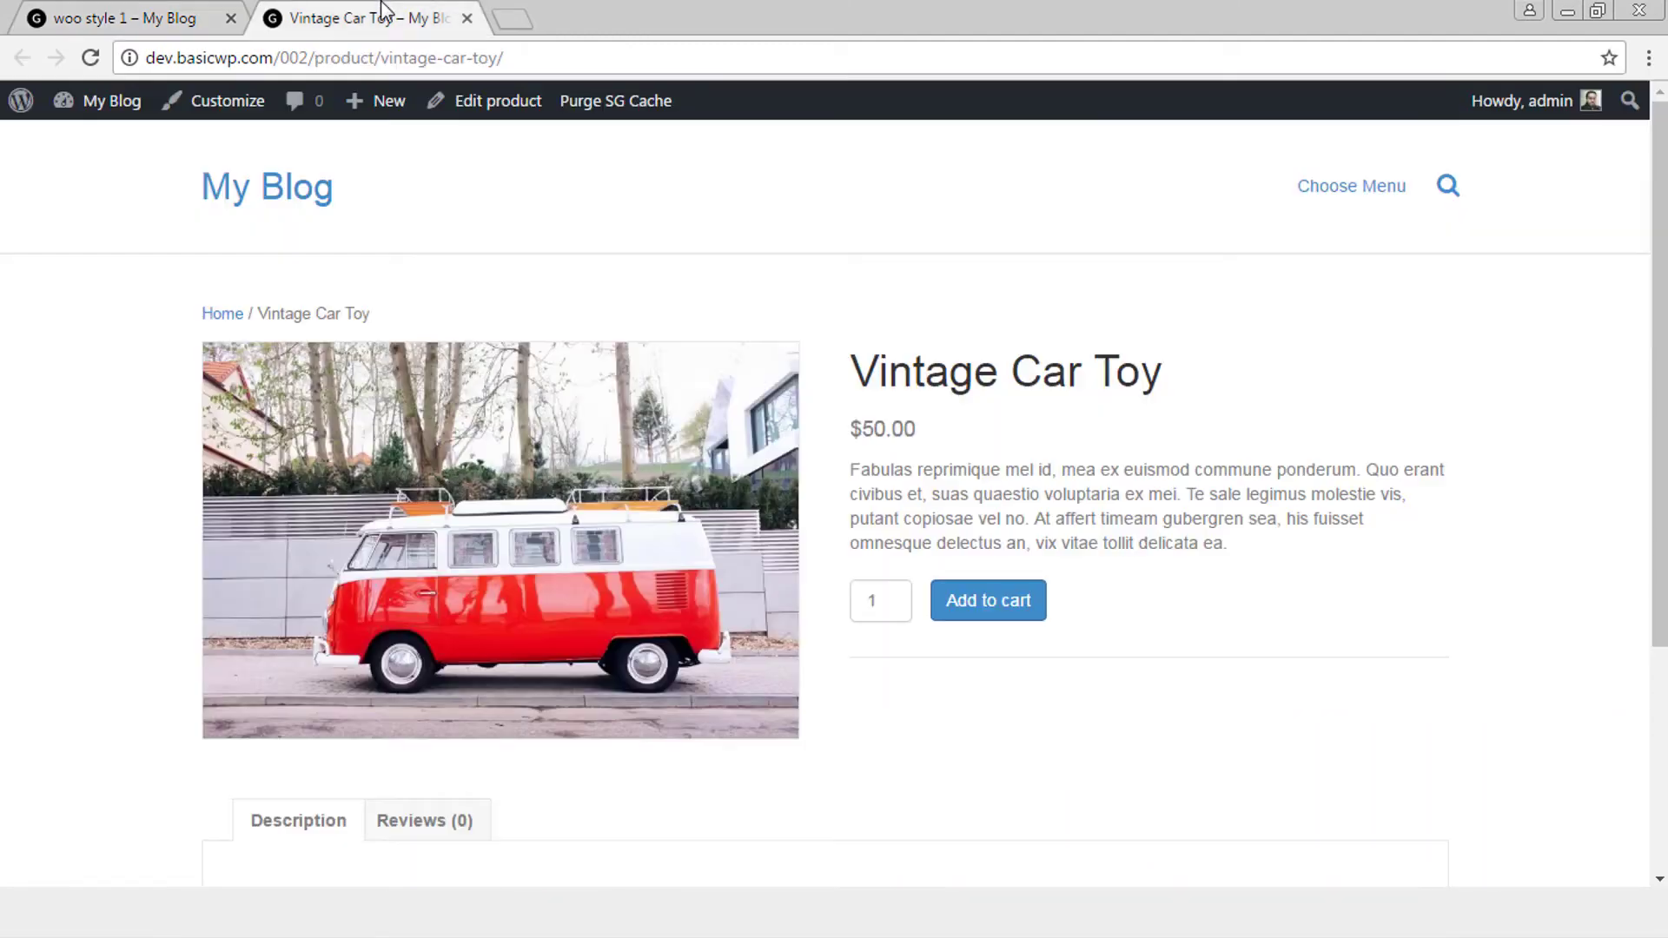
double_click(908, 430)
left_click(1170, 606)
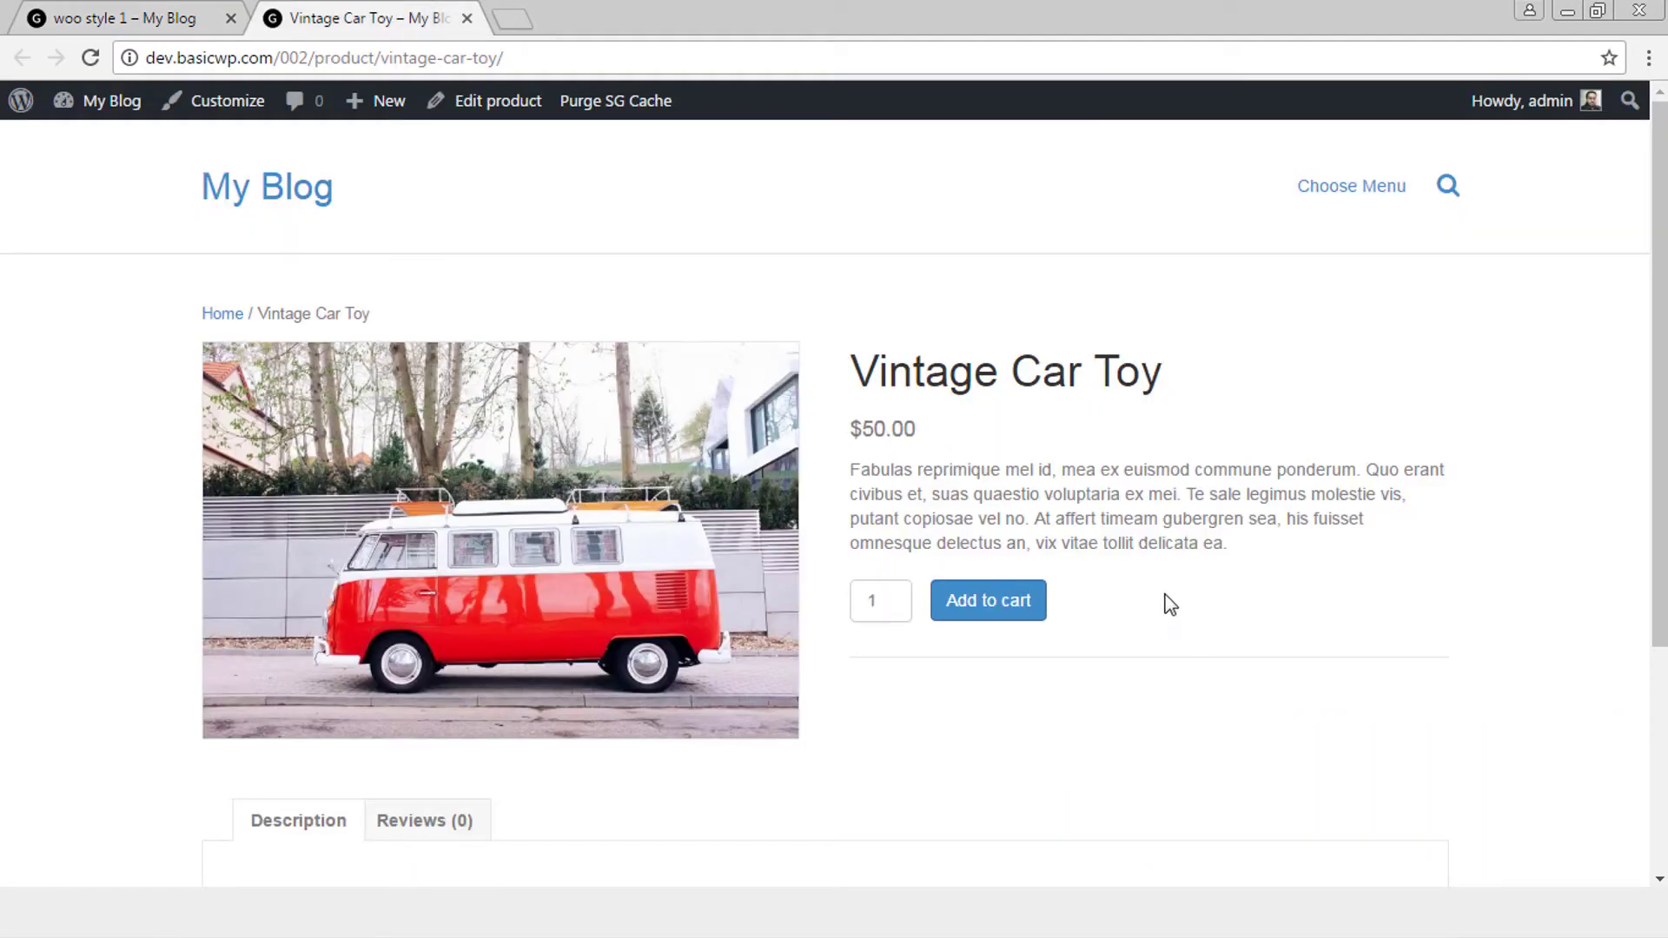
left_click(245, 11)
scroll(1068, 694, "down", 4)
scroll(1146, 695, "up", 4)
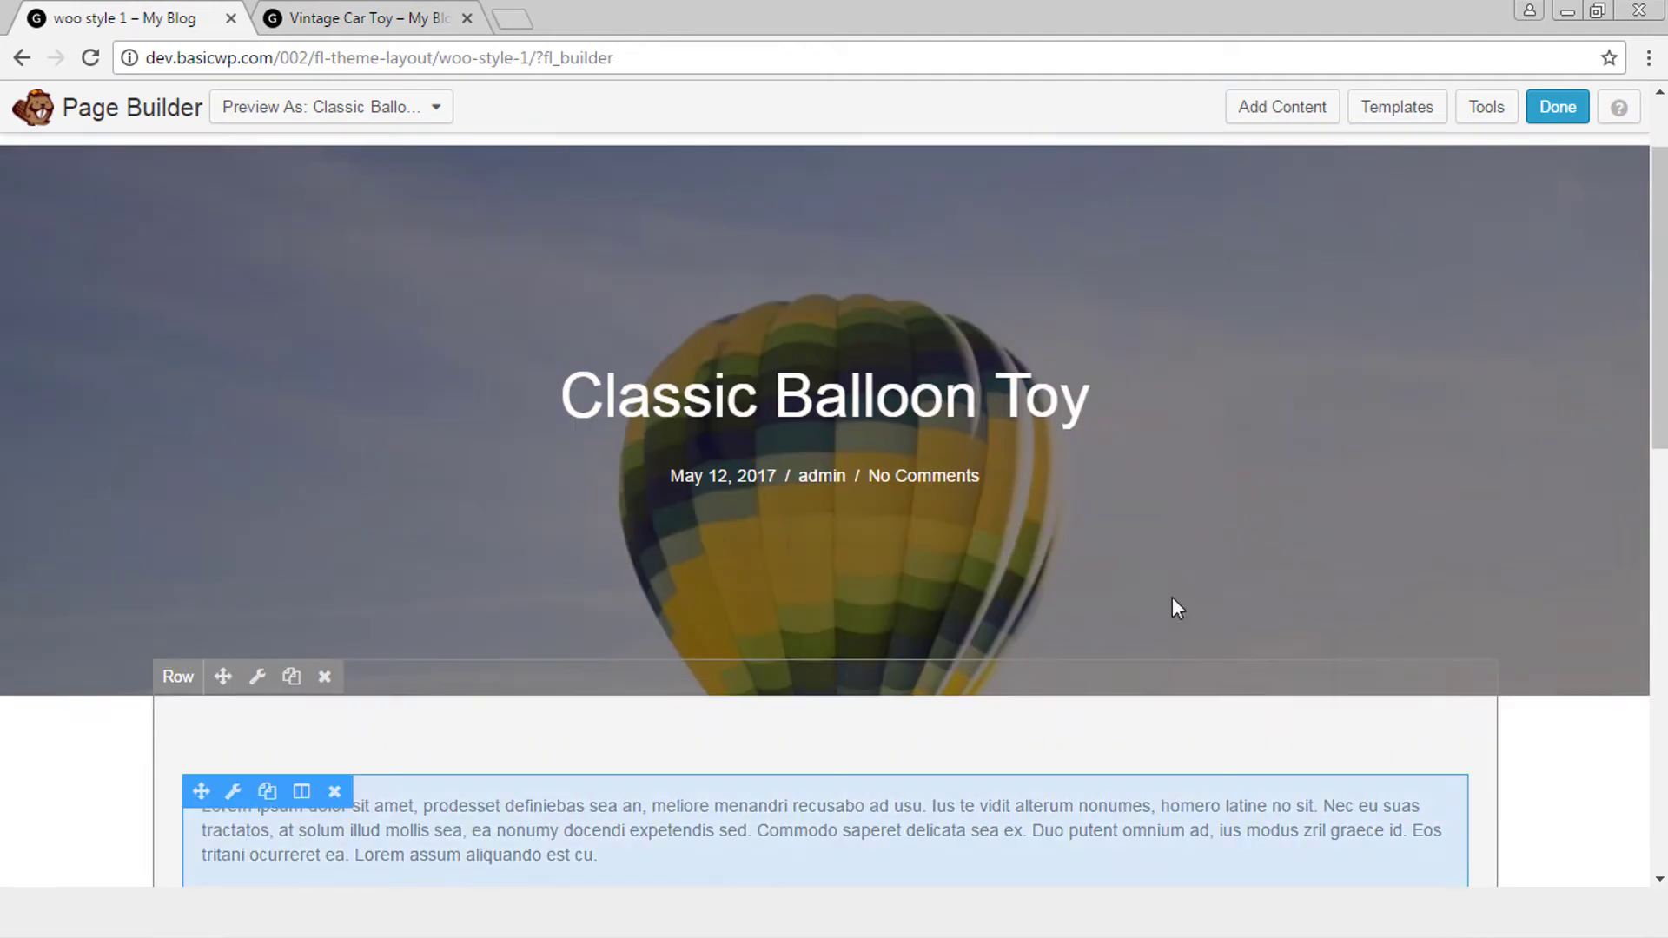
left_click(1279, 108)
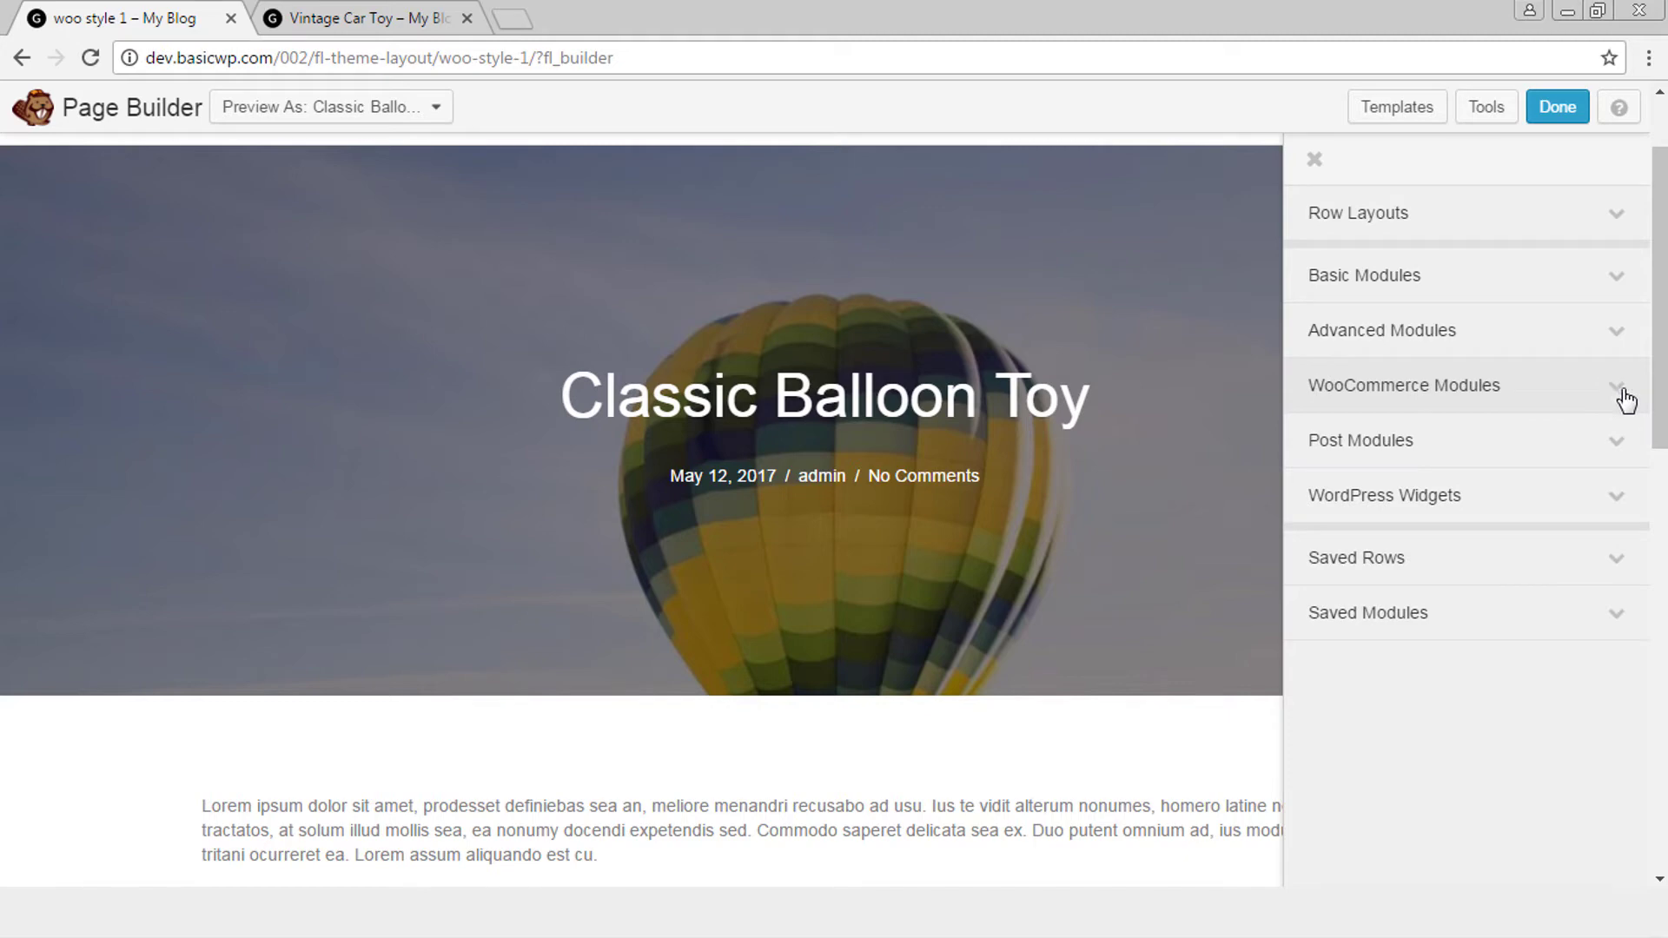
left_click(322, 19)
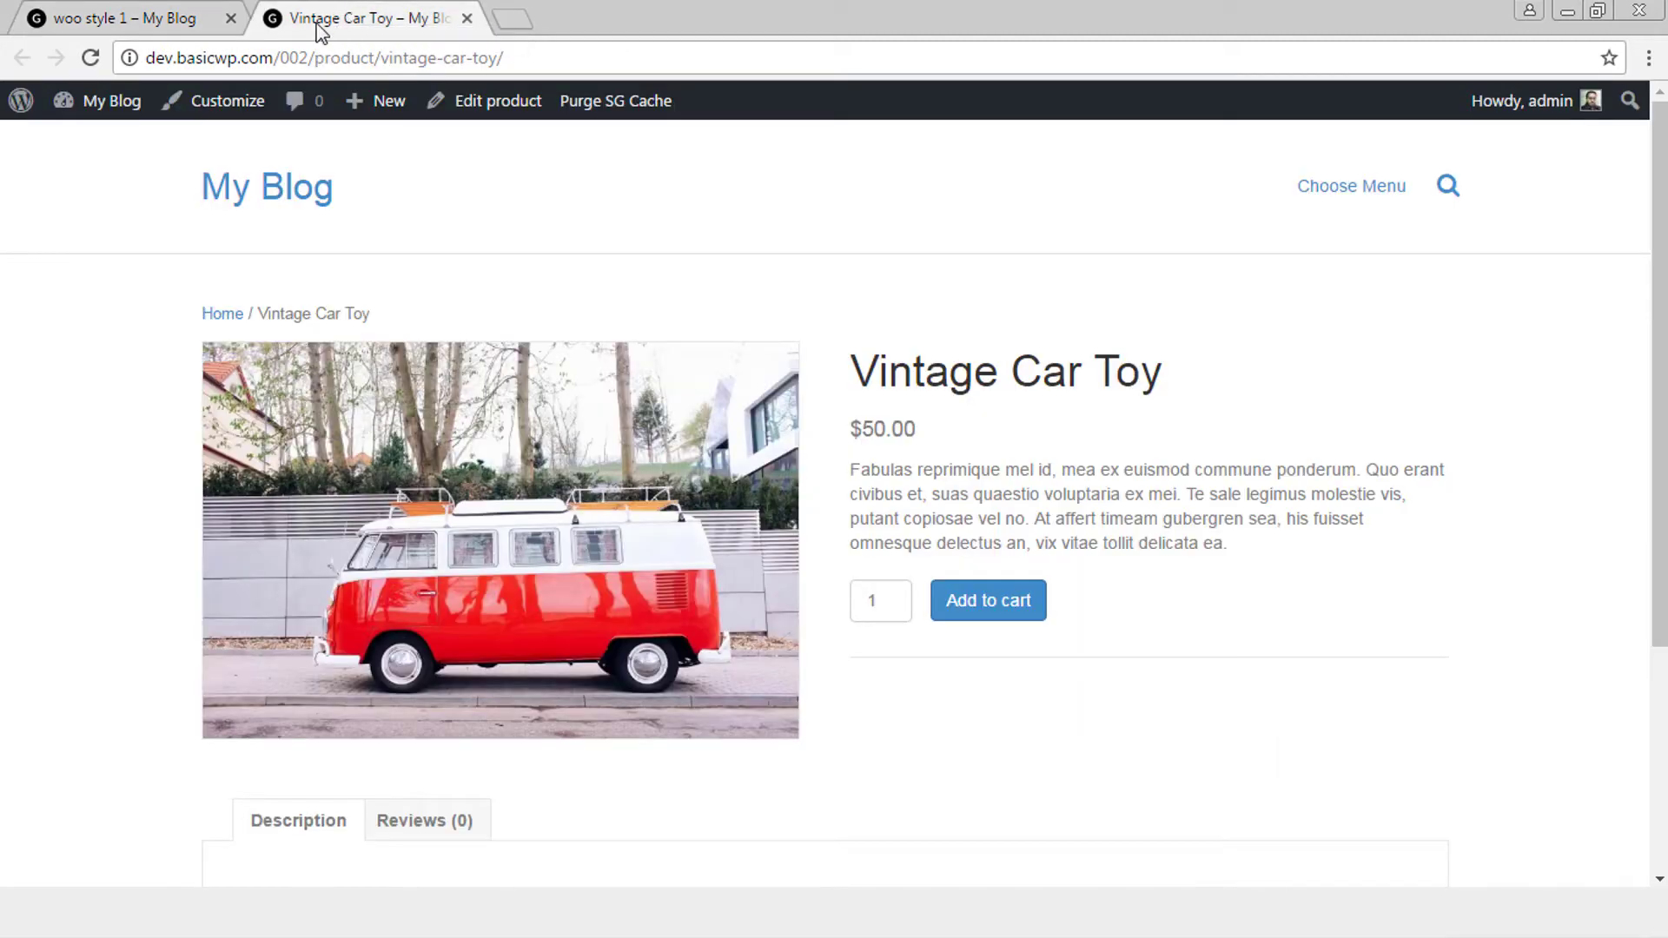
left_click(139, 3)
left_click(365, 18)
left_click(157, 16)
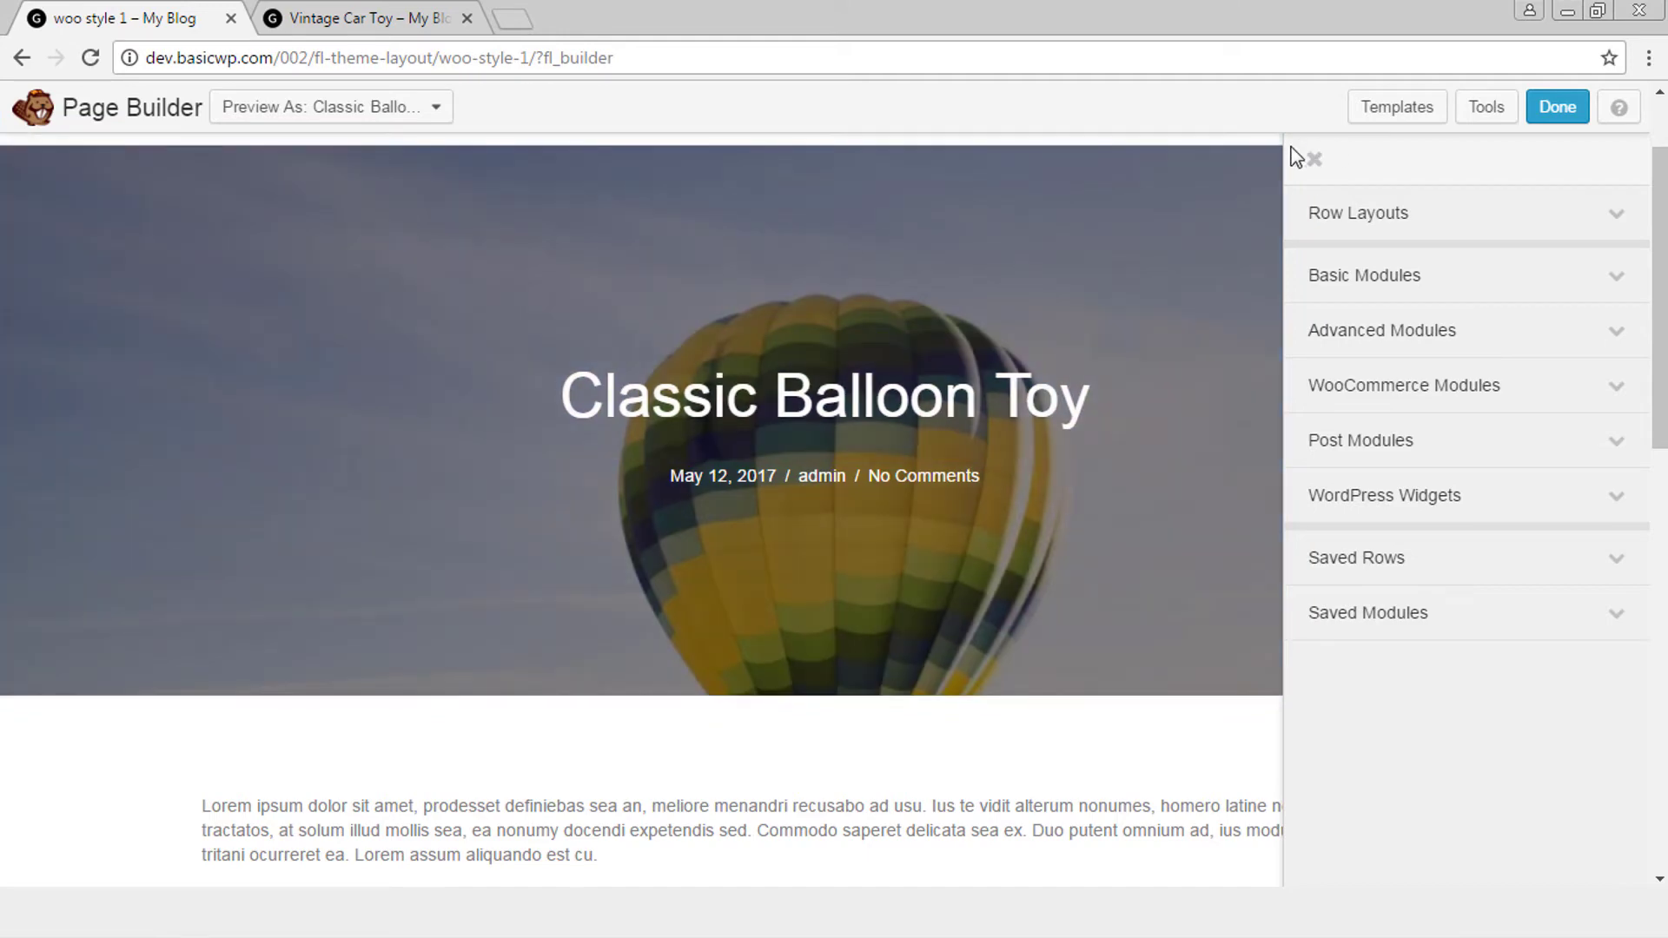
Delete the post meta module showing the date and author line.
left_click(1314, 160)
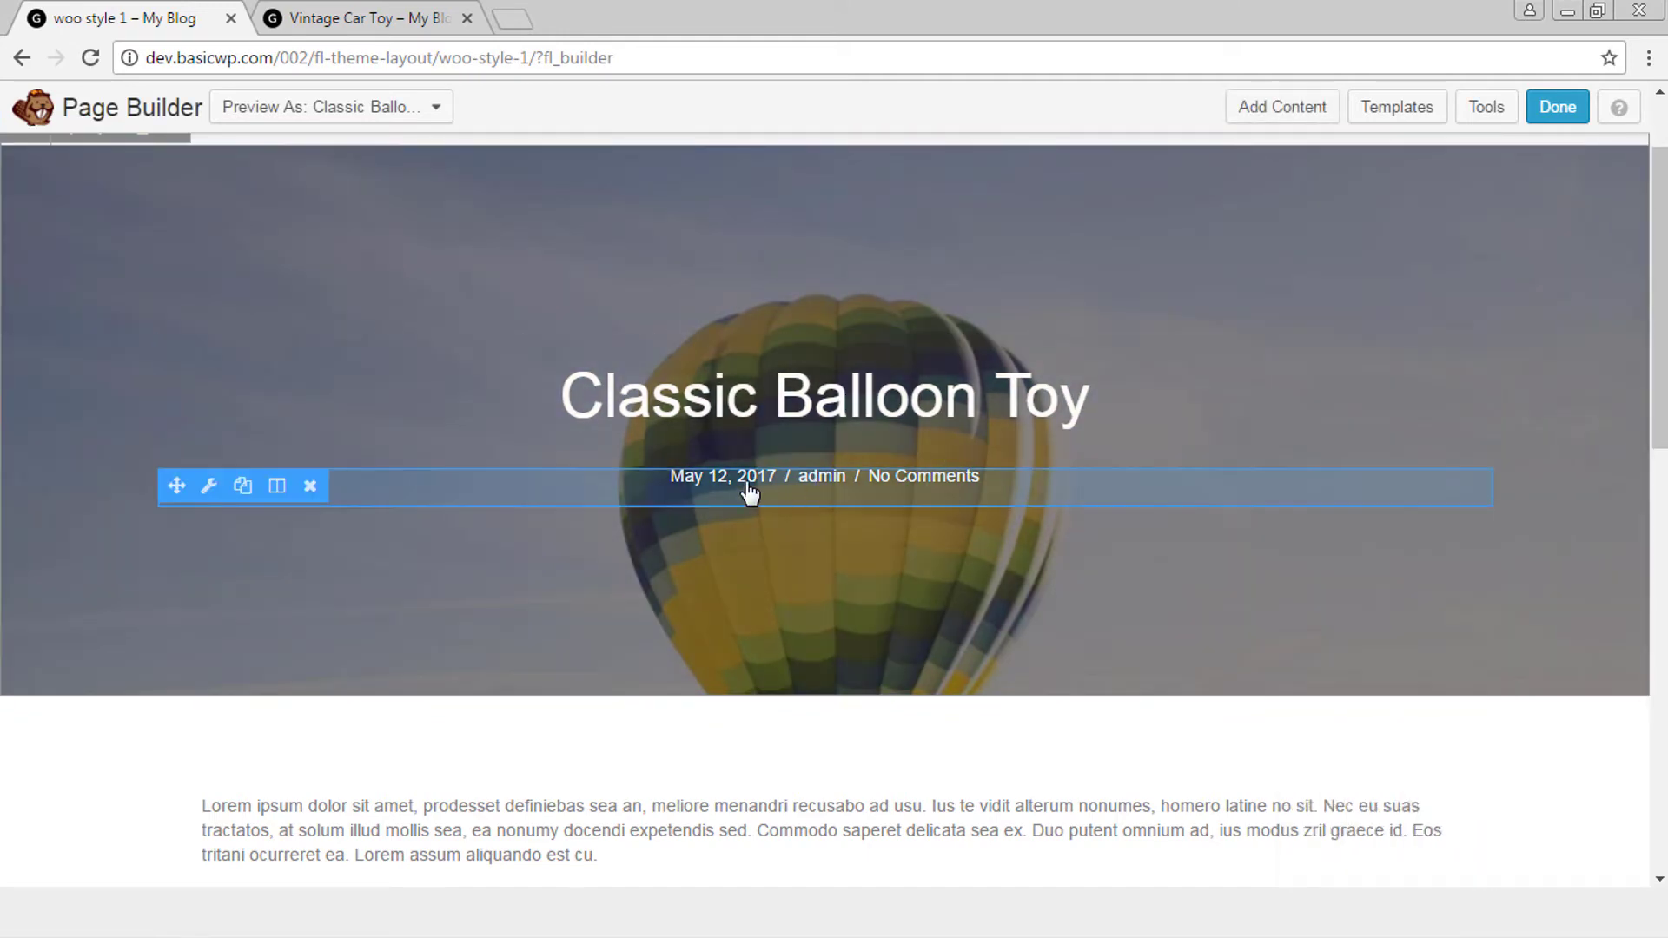
left_click(310, 486)
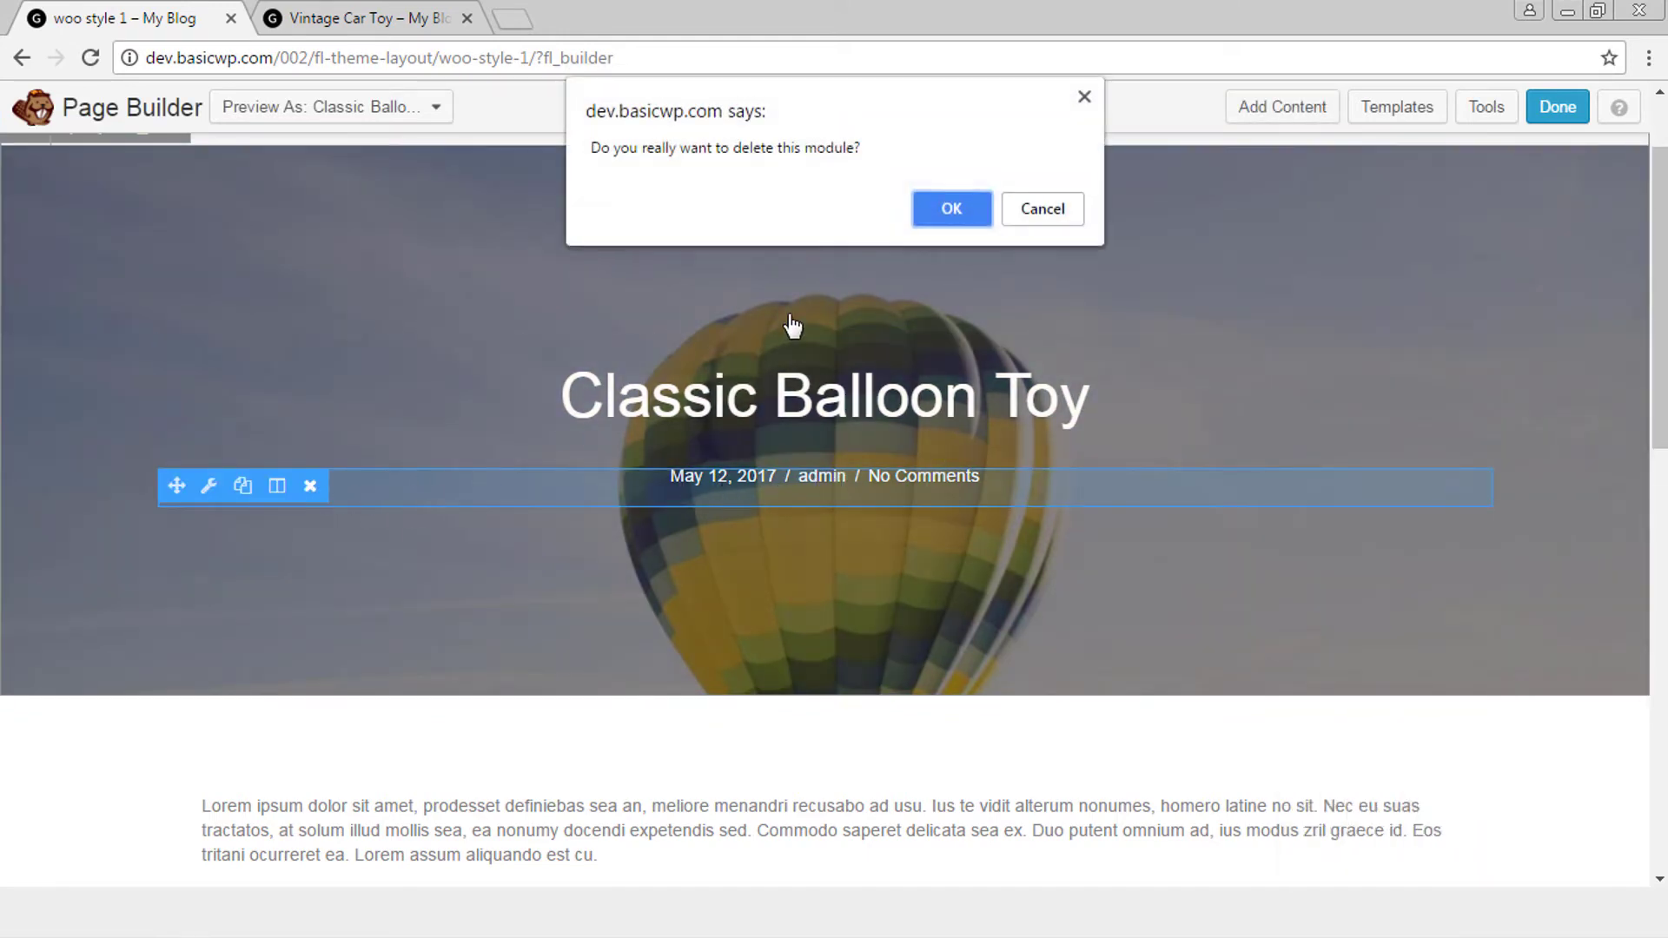
left_click(953, 208)
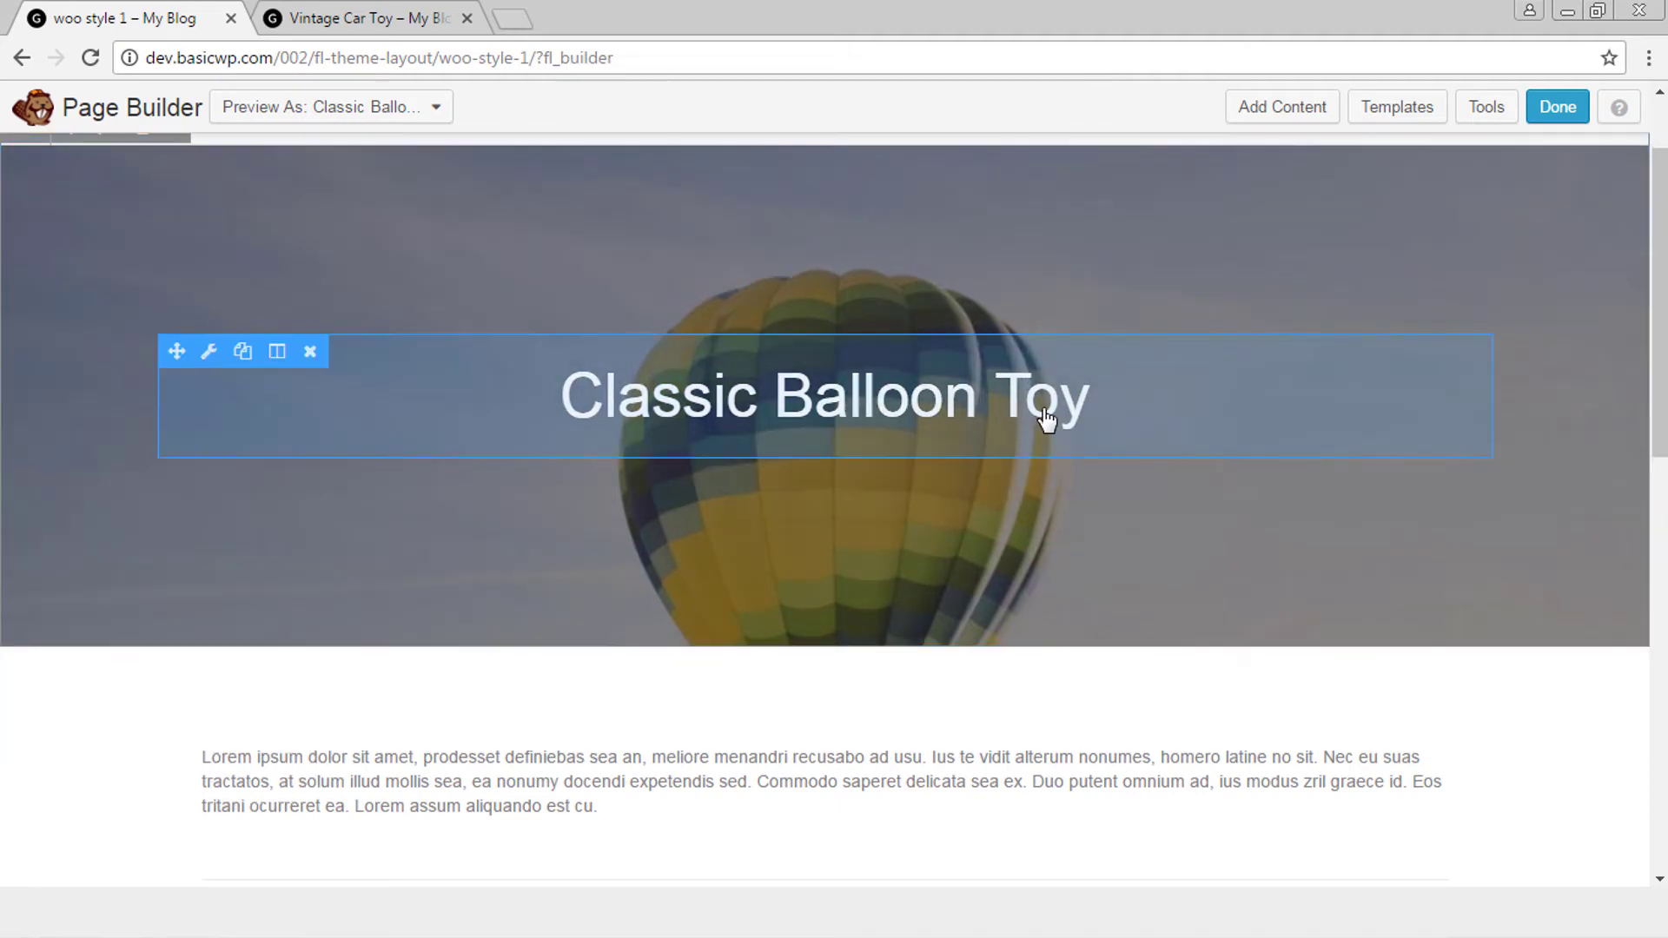
scroll(1166, 695, "down", 6)
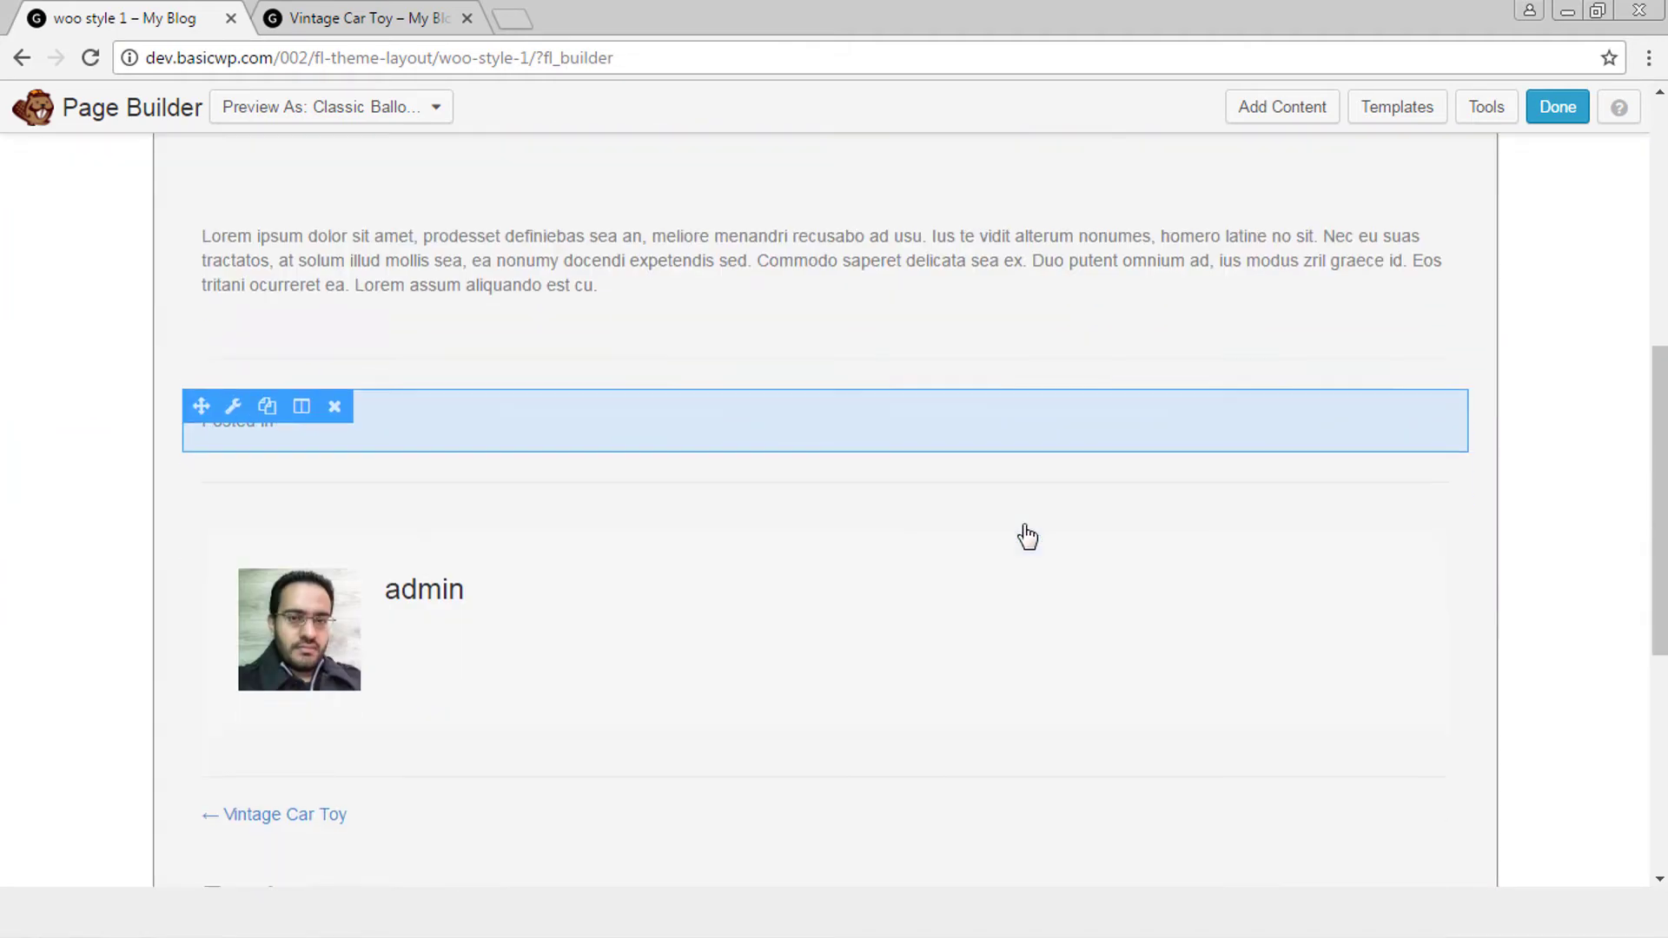
scroll(931, 415, "up", 5)
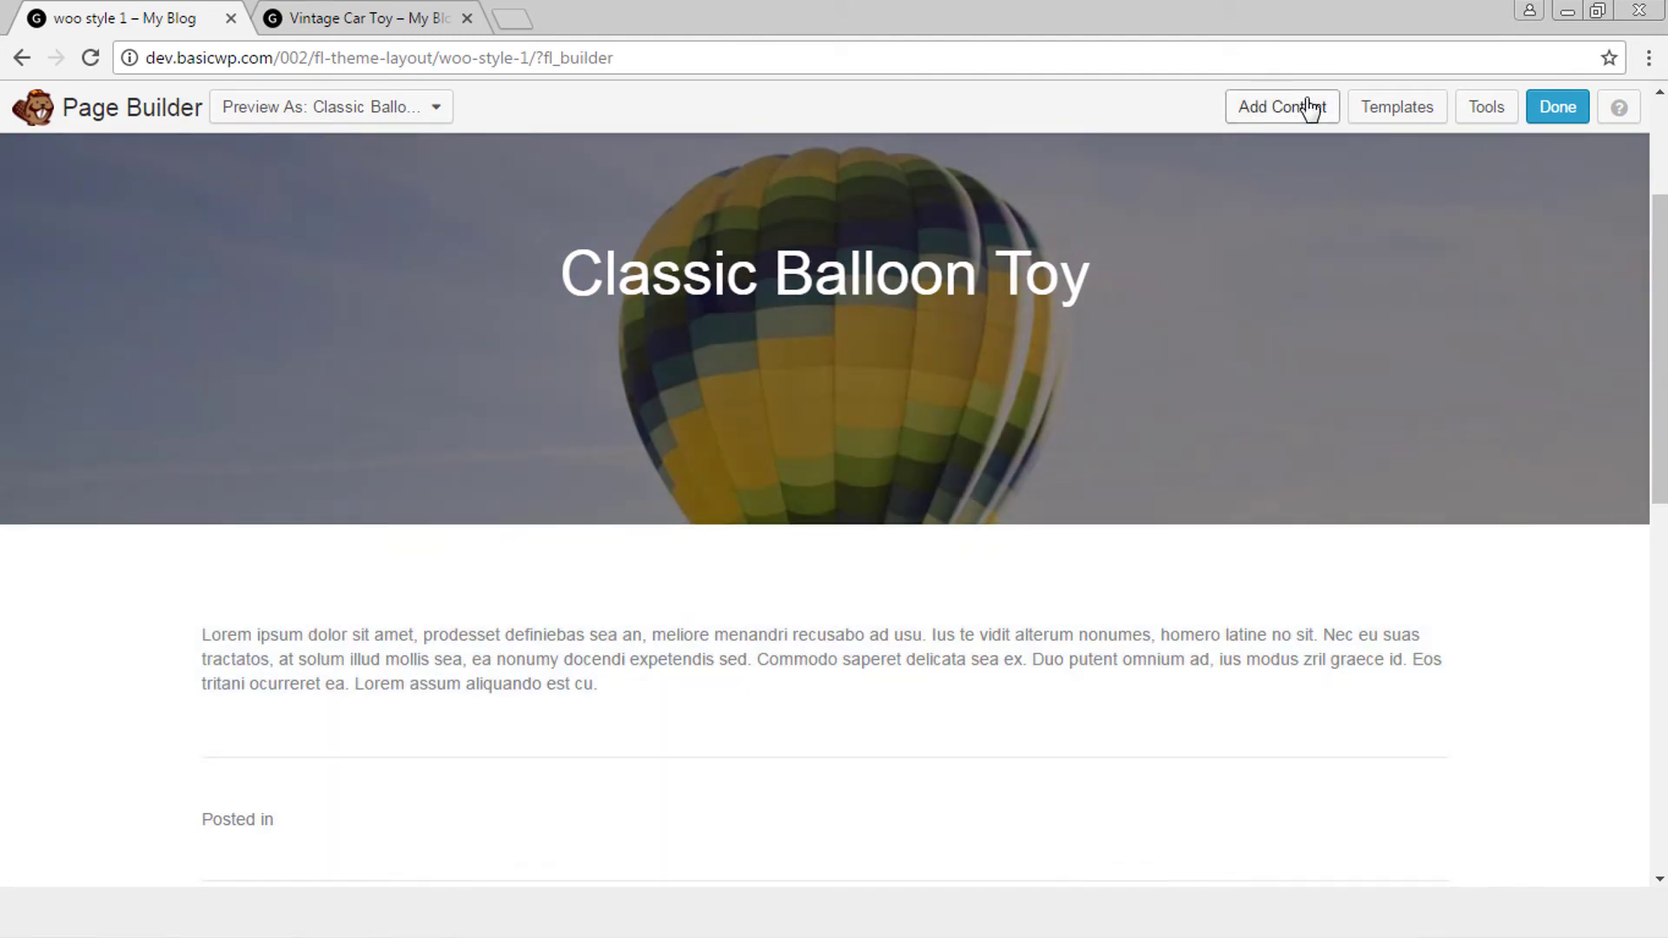
Add a column beside the description and place a Product Price module showing $75.00 in it.
left_click(1310, 108)
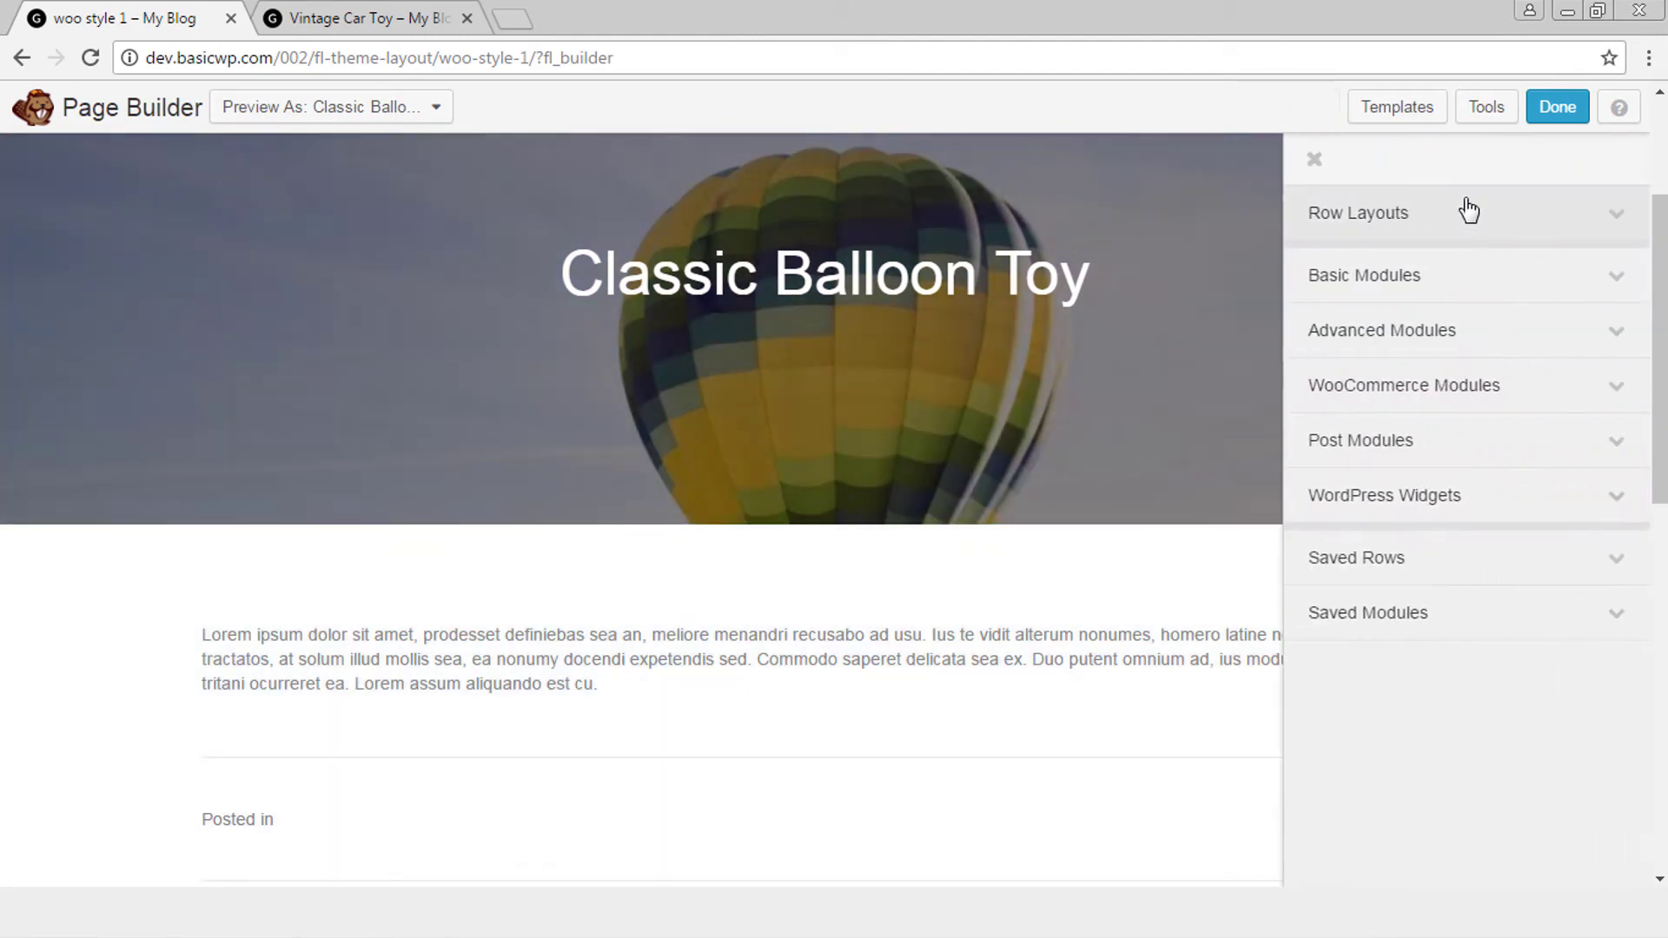
left_click(1470, 213)
left_click_drag(1370, 251, 1477, 737)
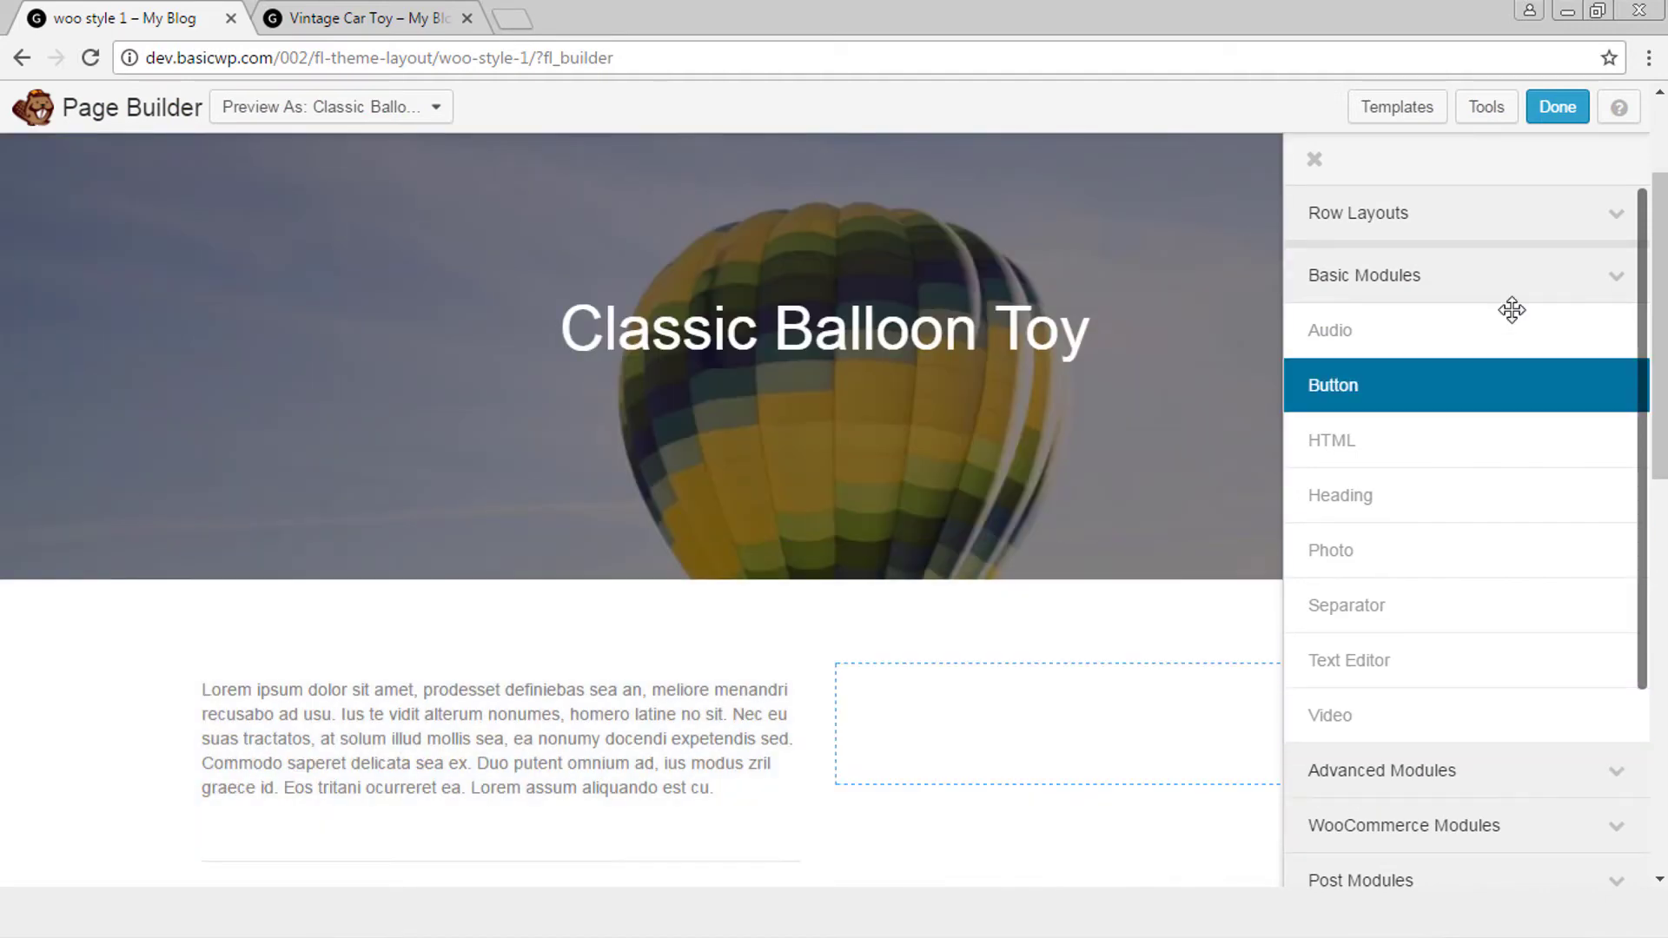
left_click(1611, 291)
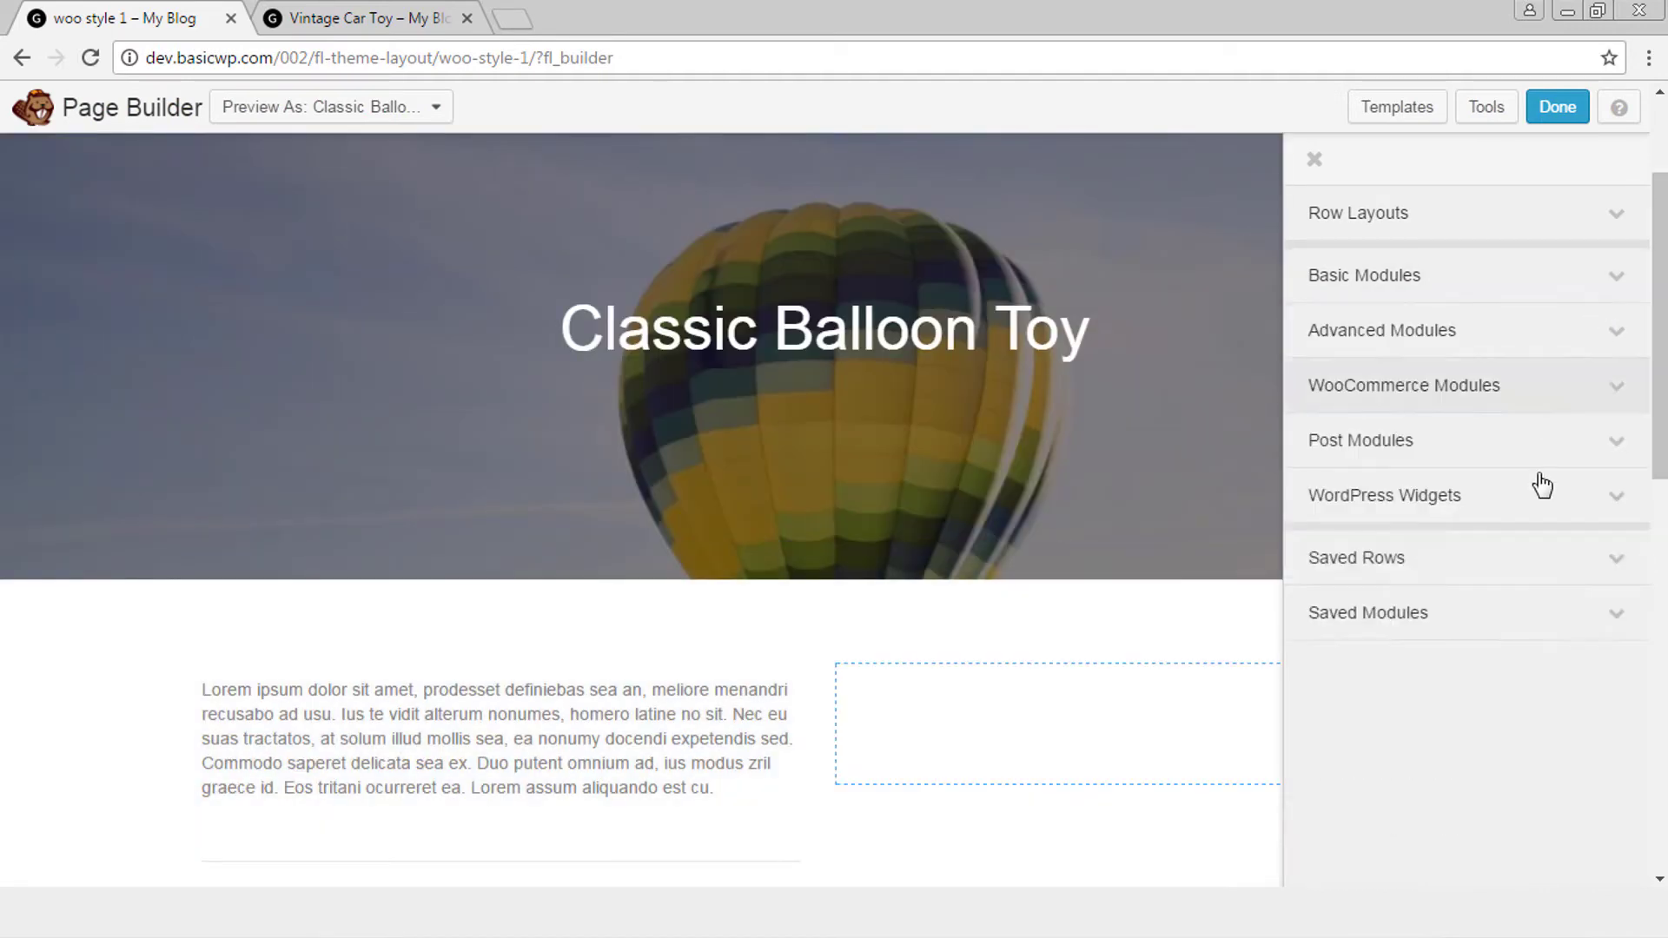
left_click(1626, 384)
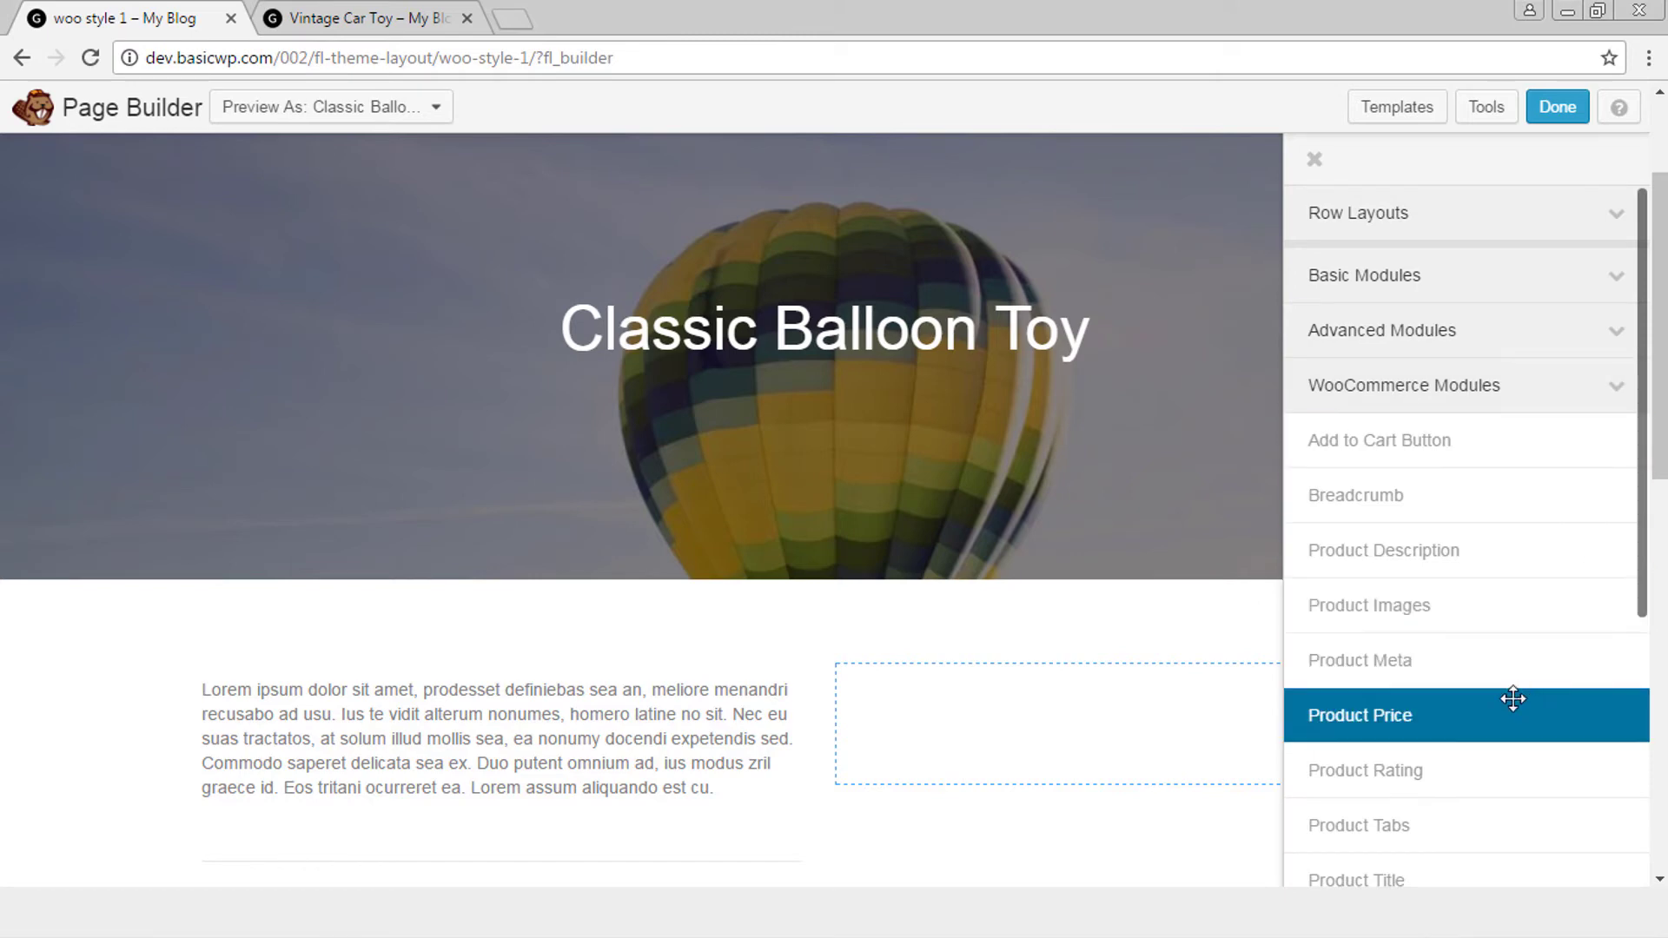
left_click_drag(1384, 712, 1479, 724)
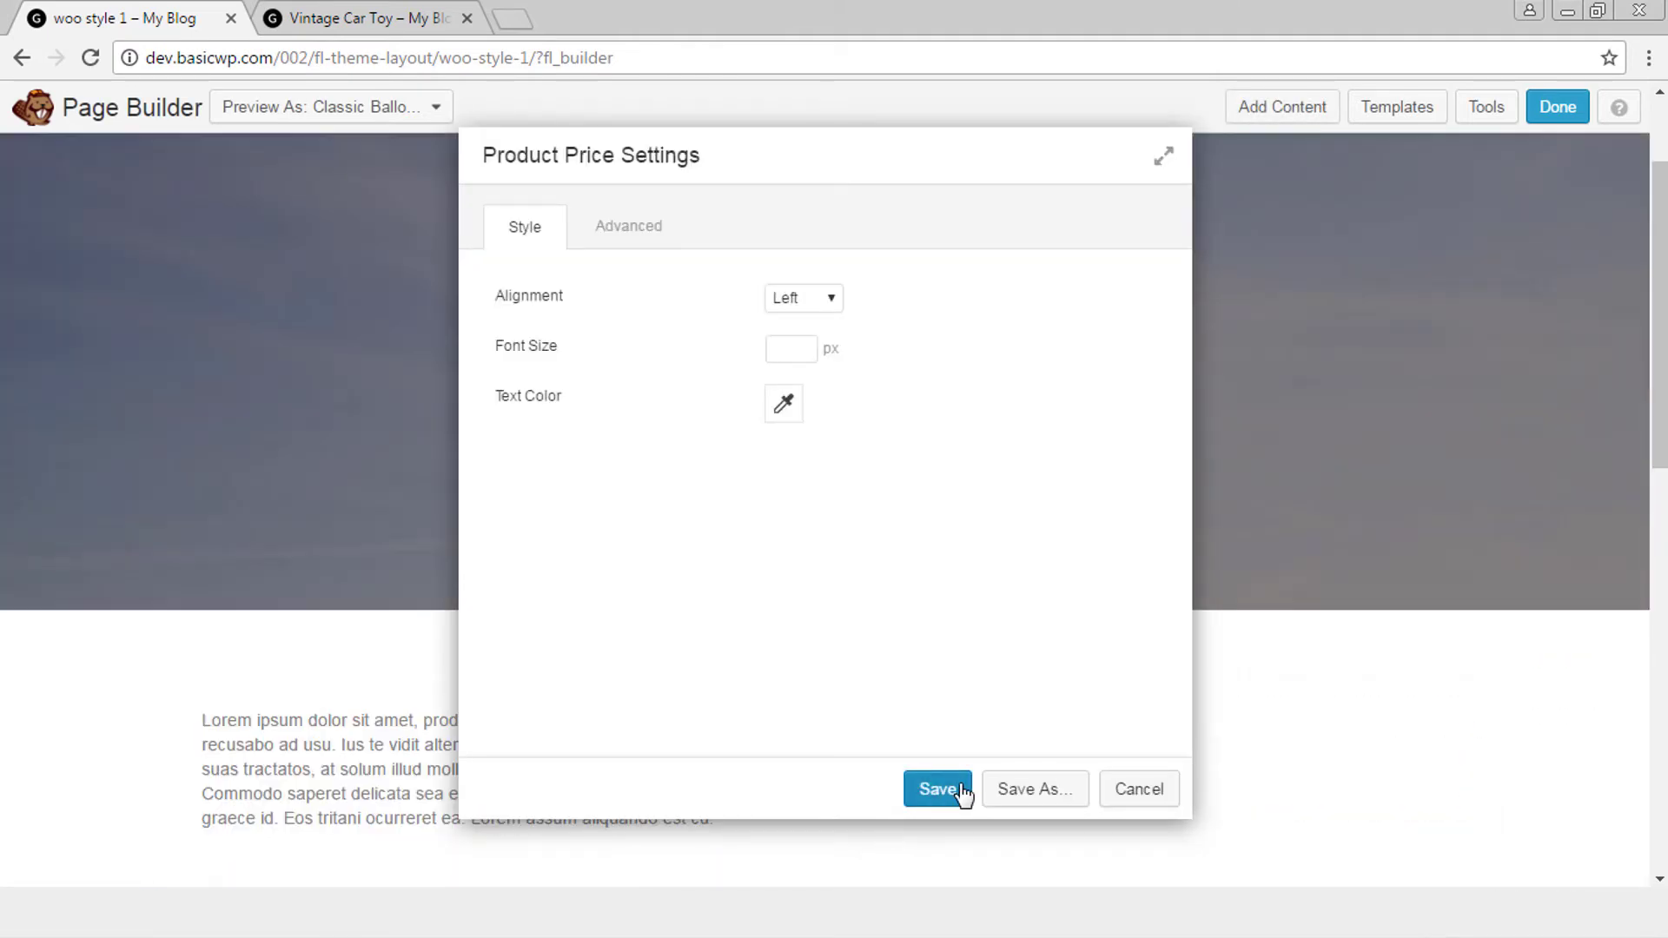
left_click(938, 791)
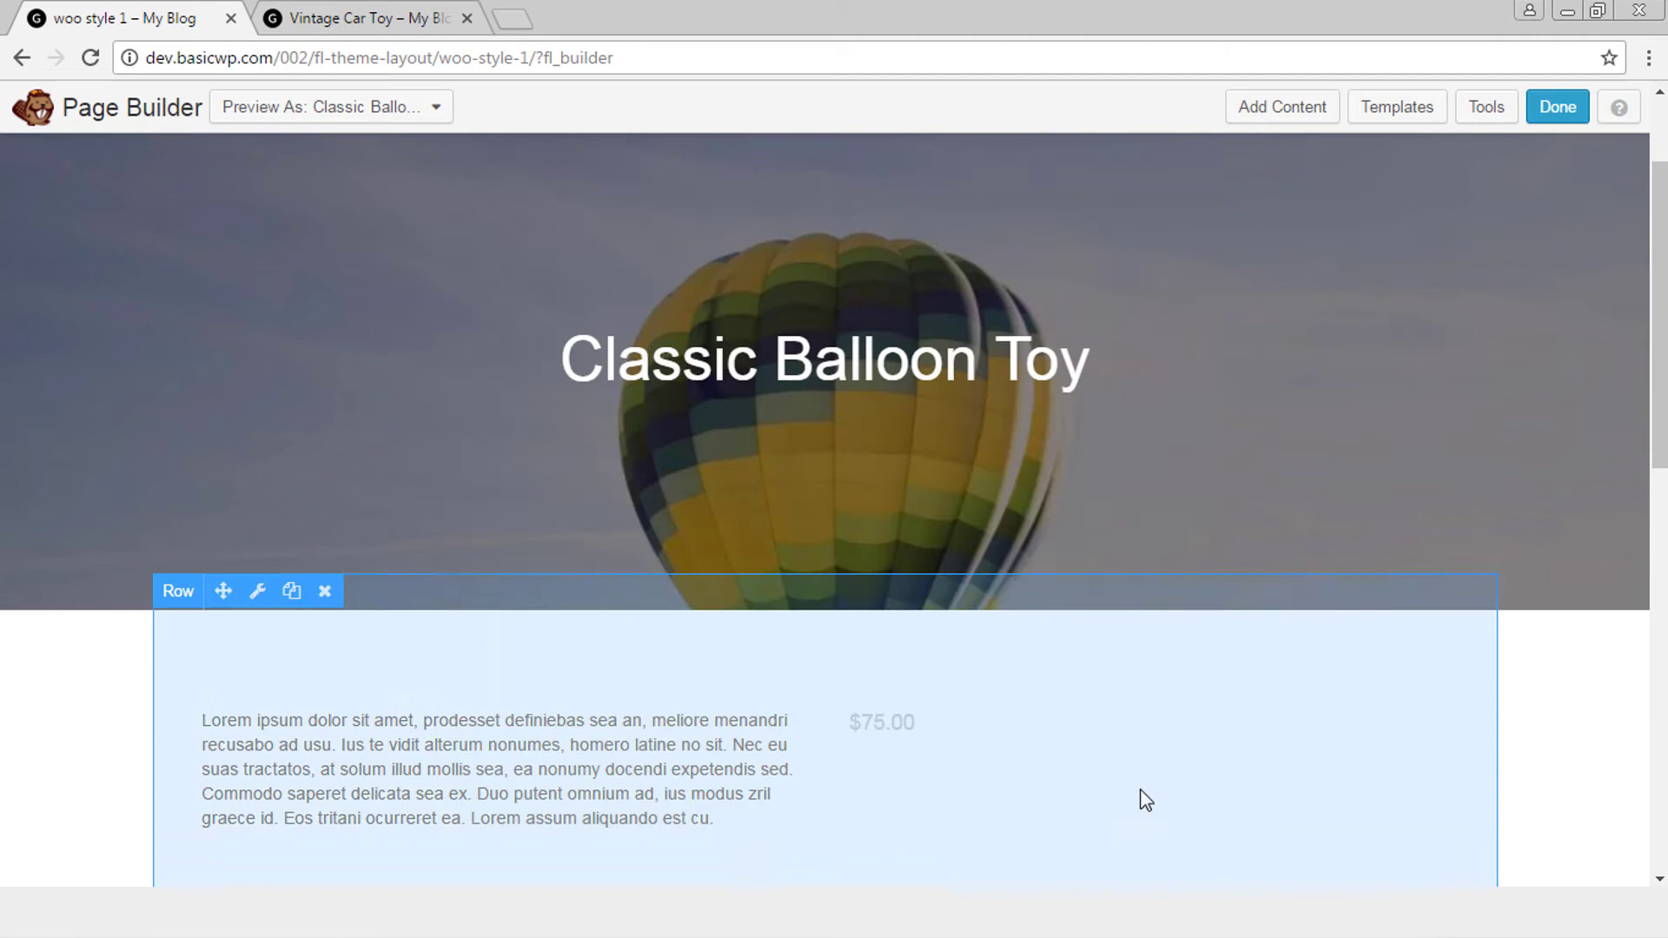
scroll(1553, 690, "down", 4)
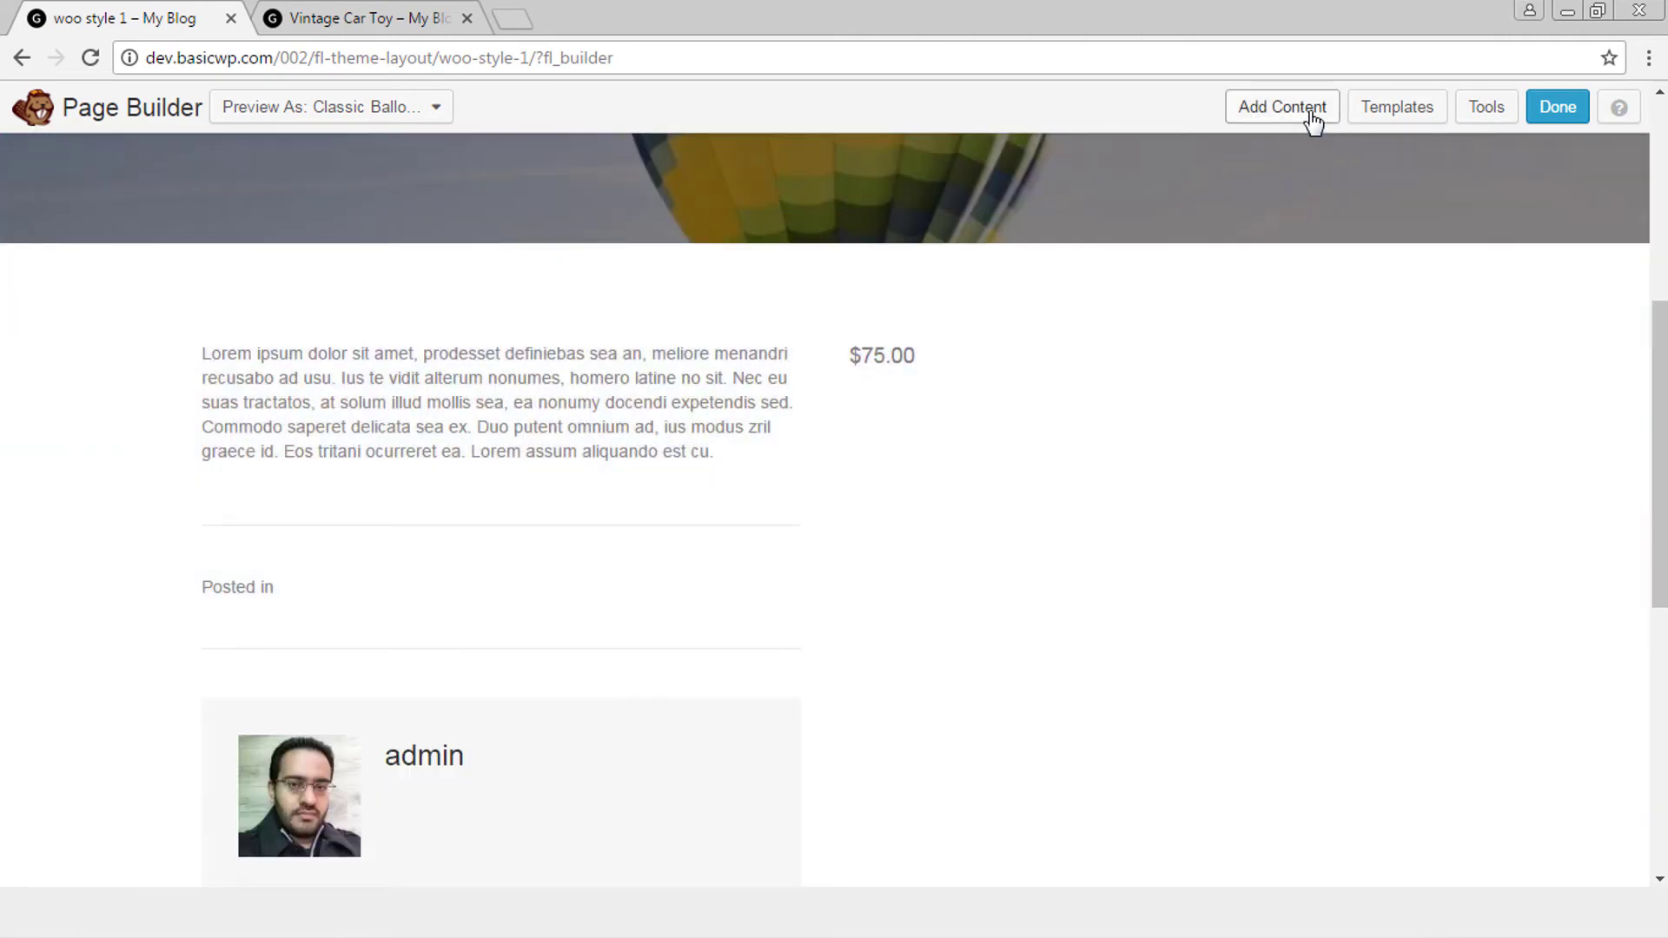
Add a third column beside the price, widen the description column, and drop in Add to Cart Button.
left_click(1308, 106)
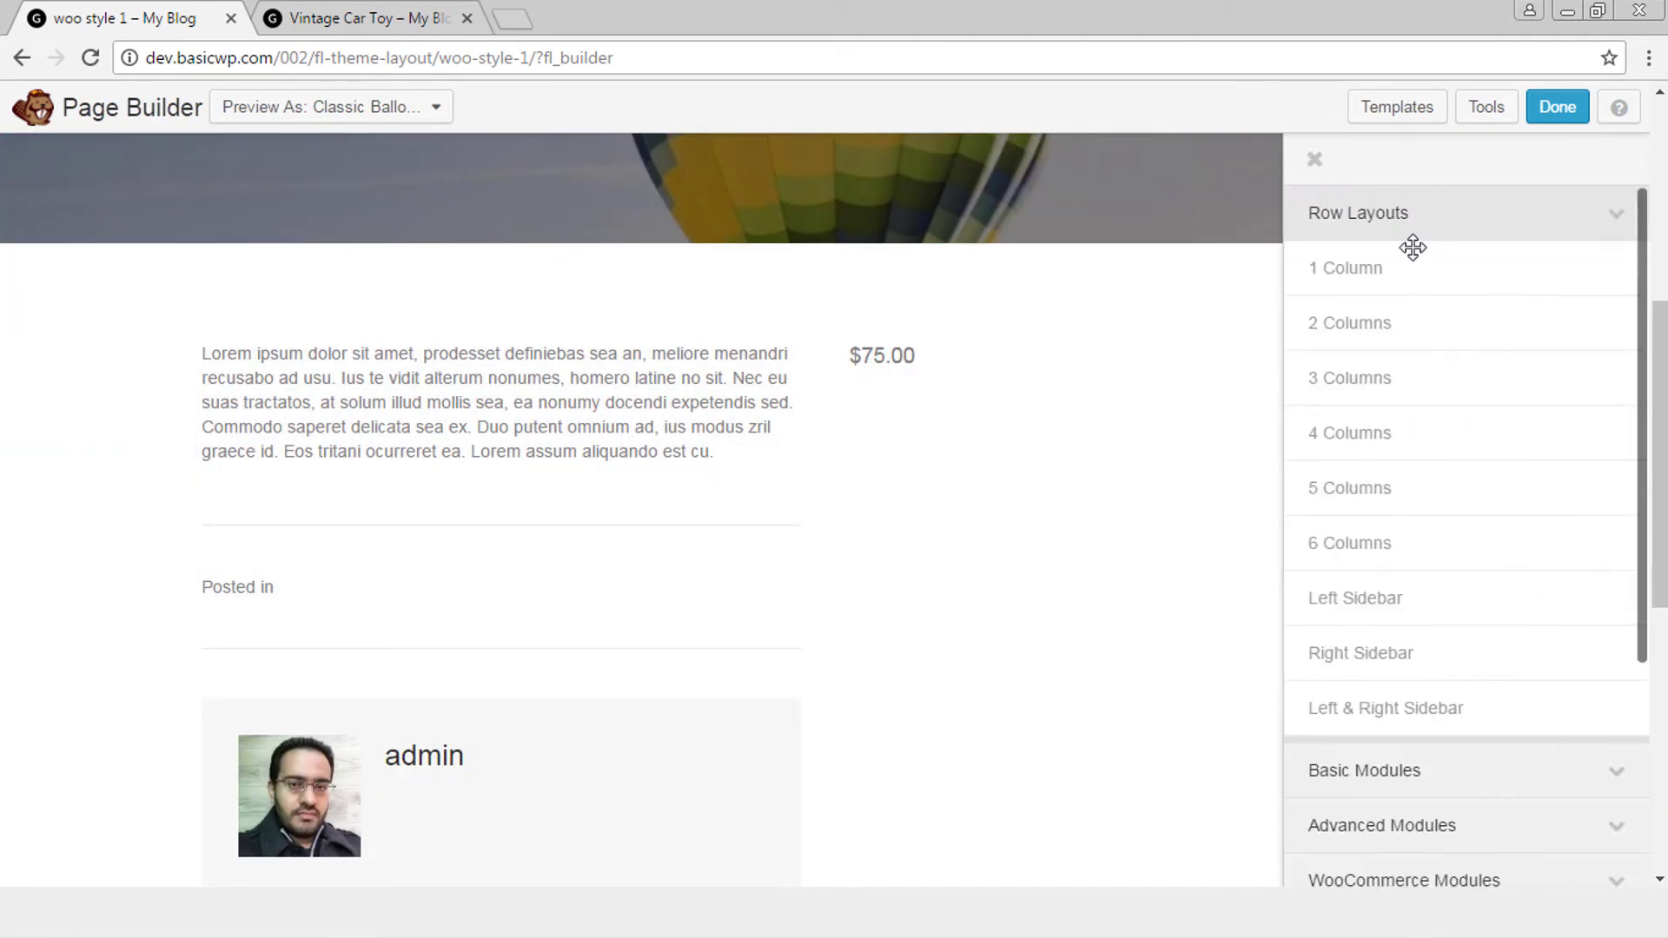
left_click_drag(1412, 247, 1468, 415)
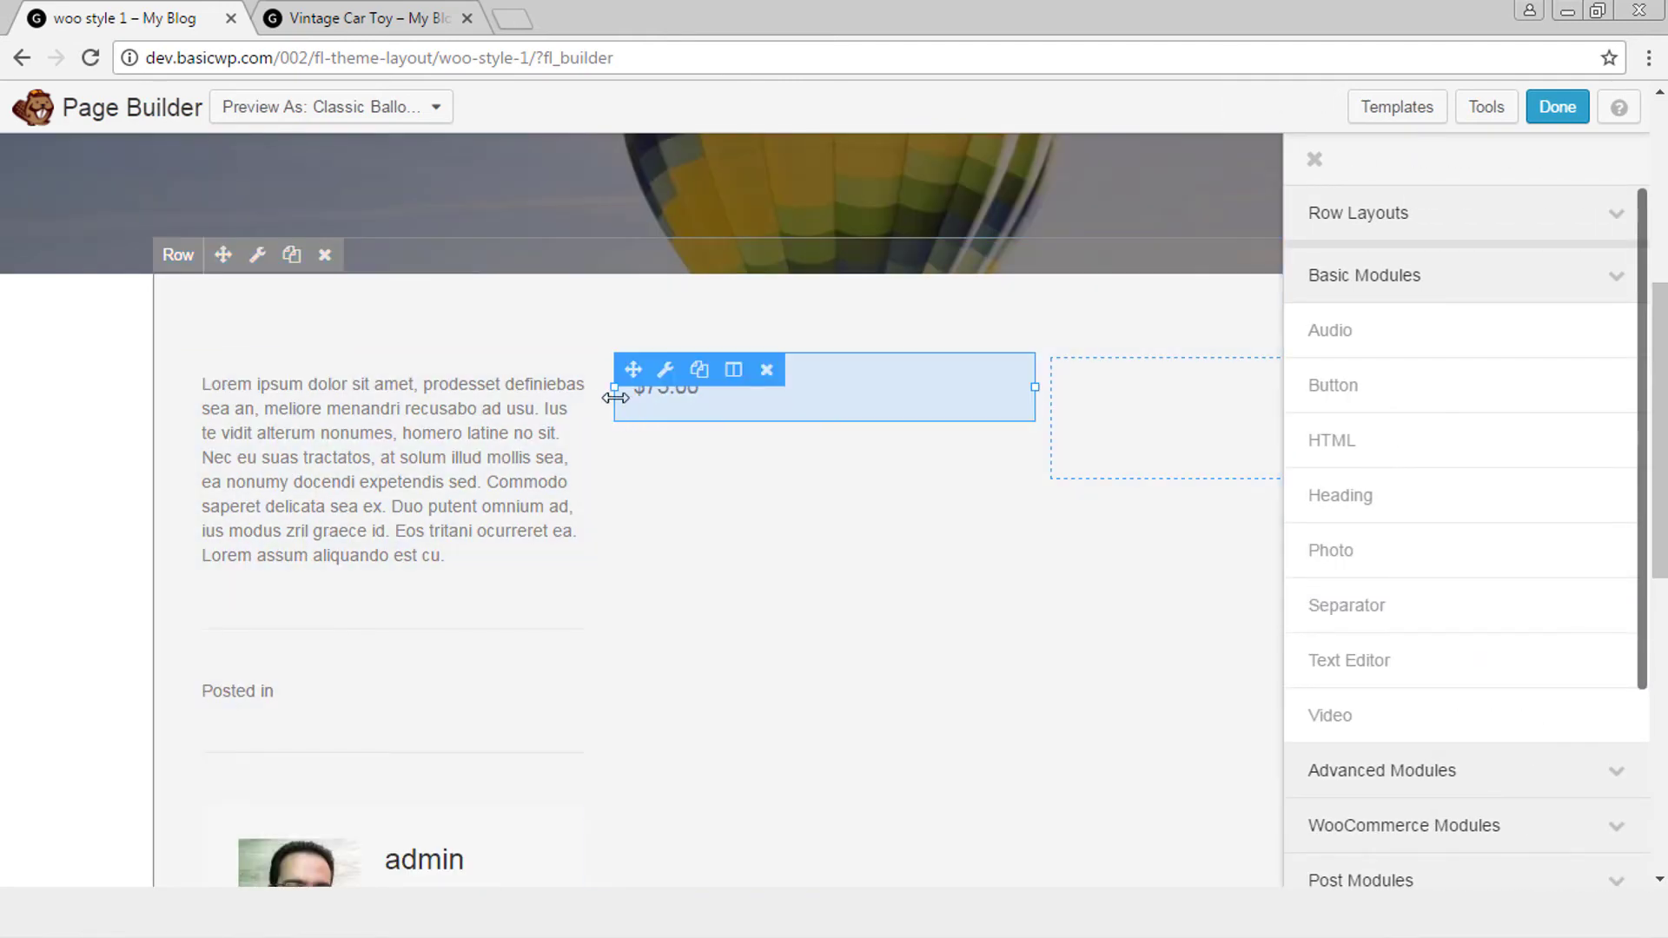
left_click_drag(615, 397, 855, 404)
left_click(1294, 109)
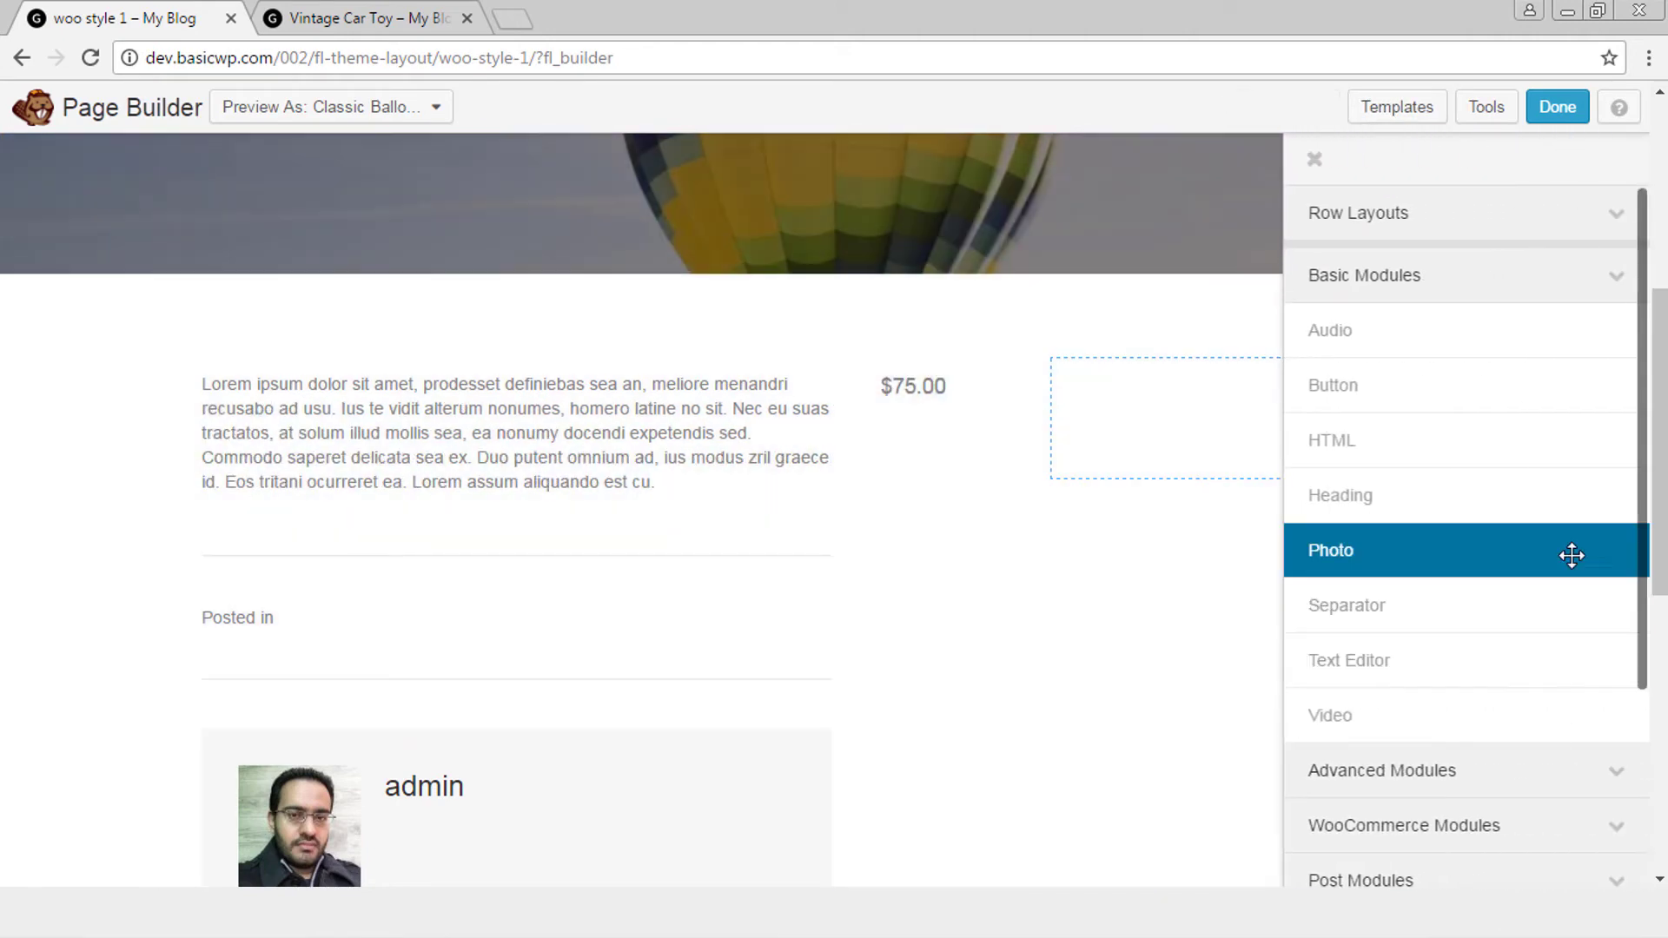
left_click(1448, 826)
left_click_drag(1514, 617, 1250, 460)
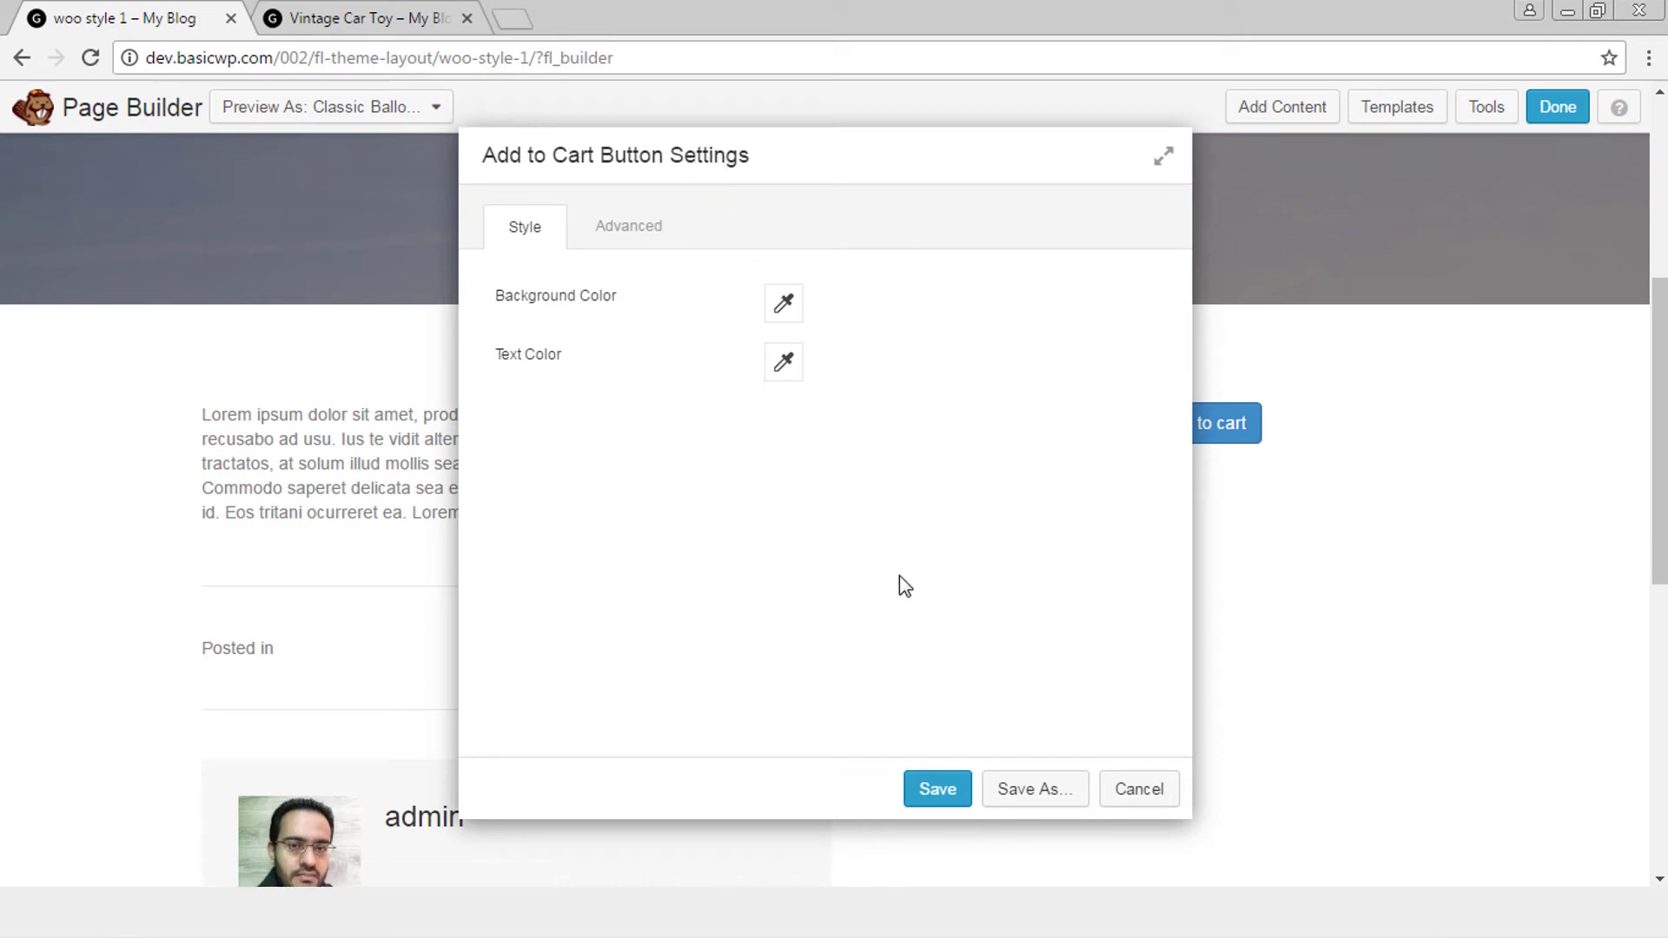
Save the Add to Cart module and resize columns: wider description, narrower price column.
left_click(922, 793)
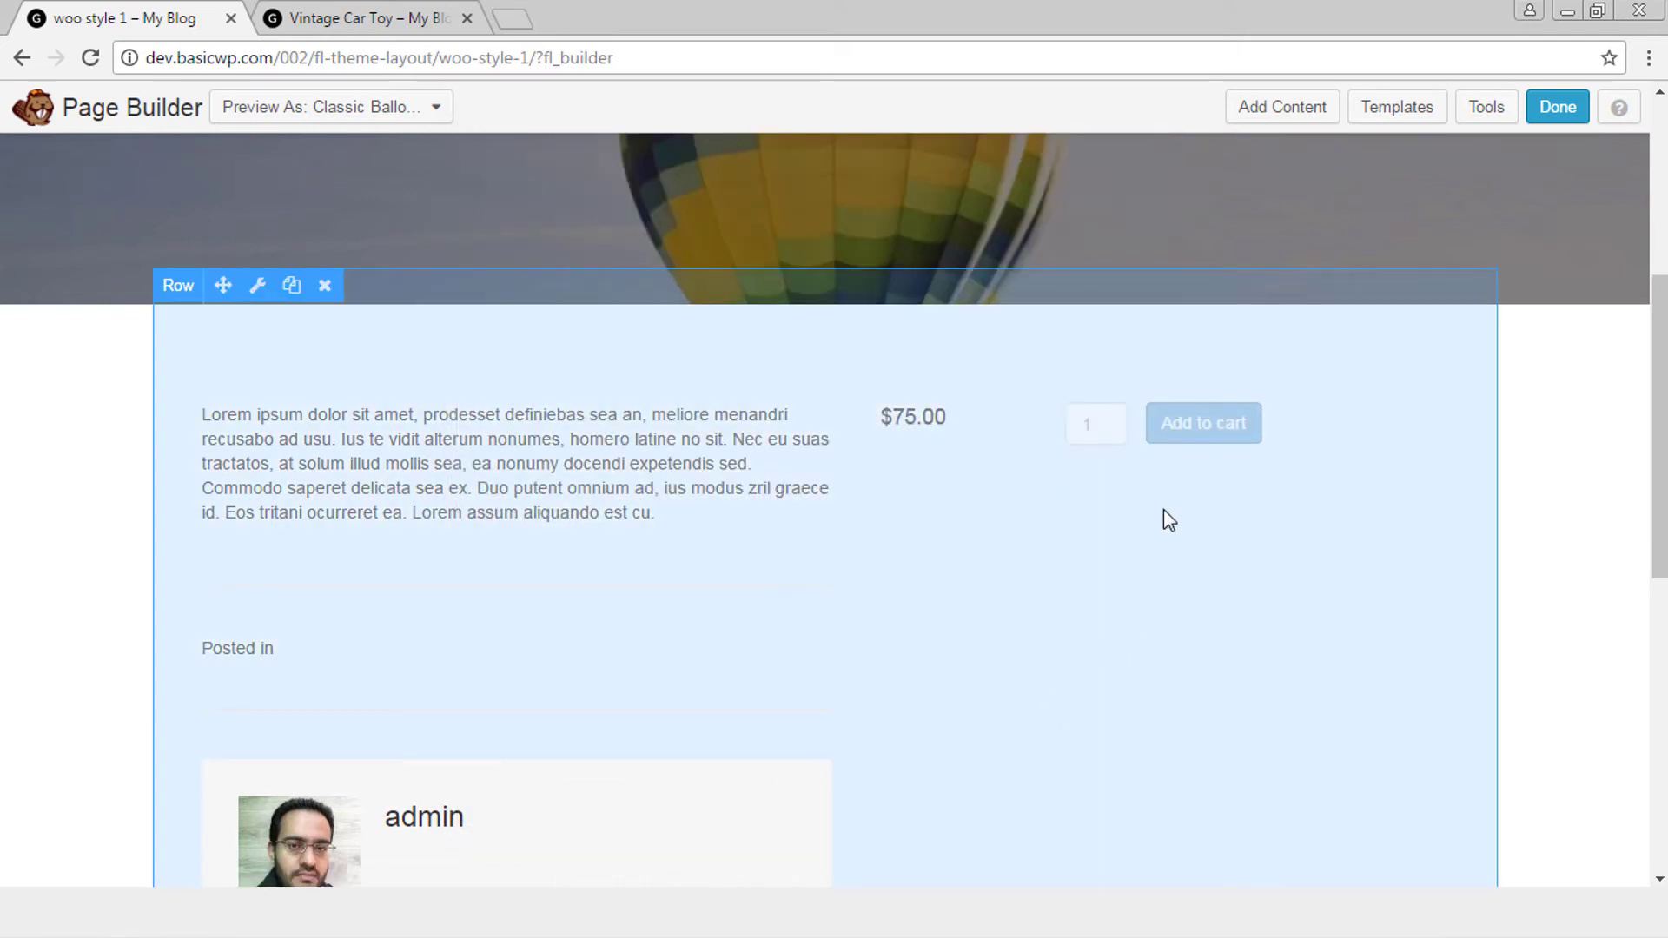
mouse_move(998, 454)
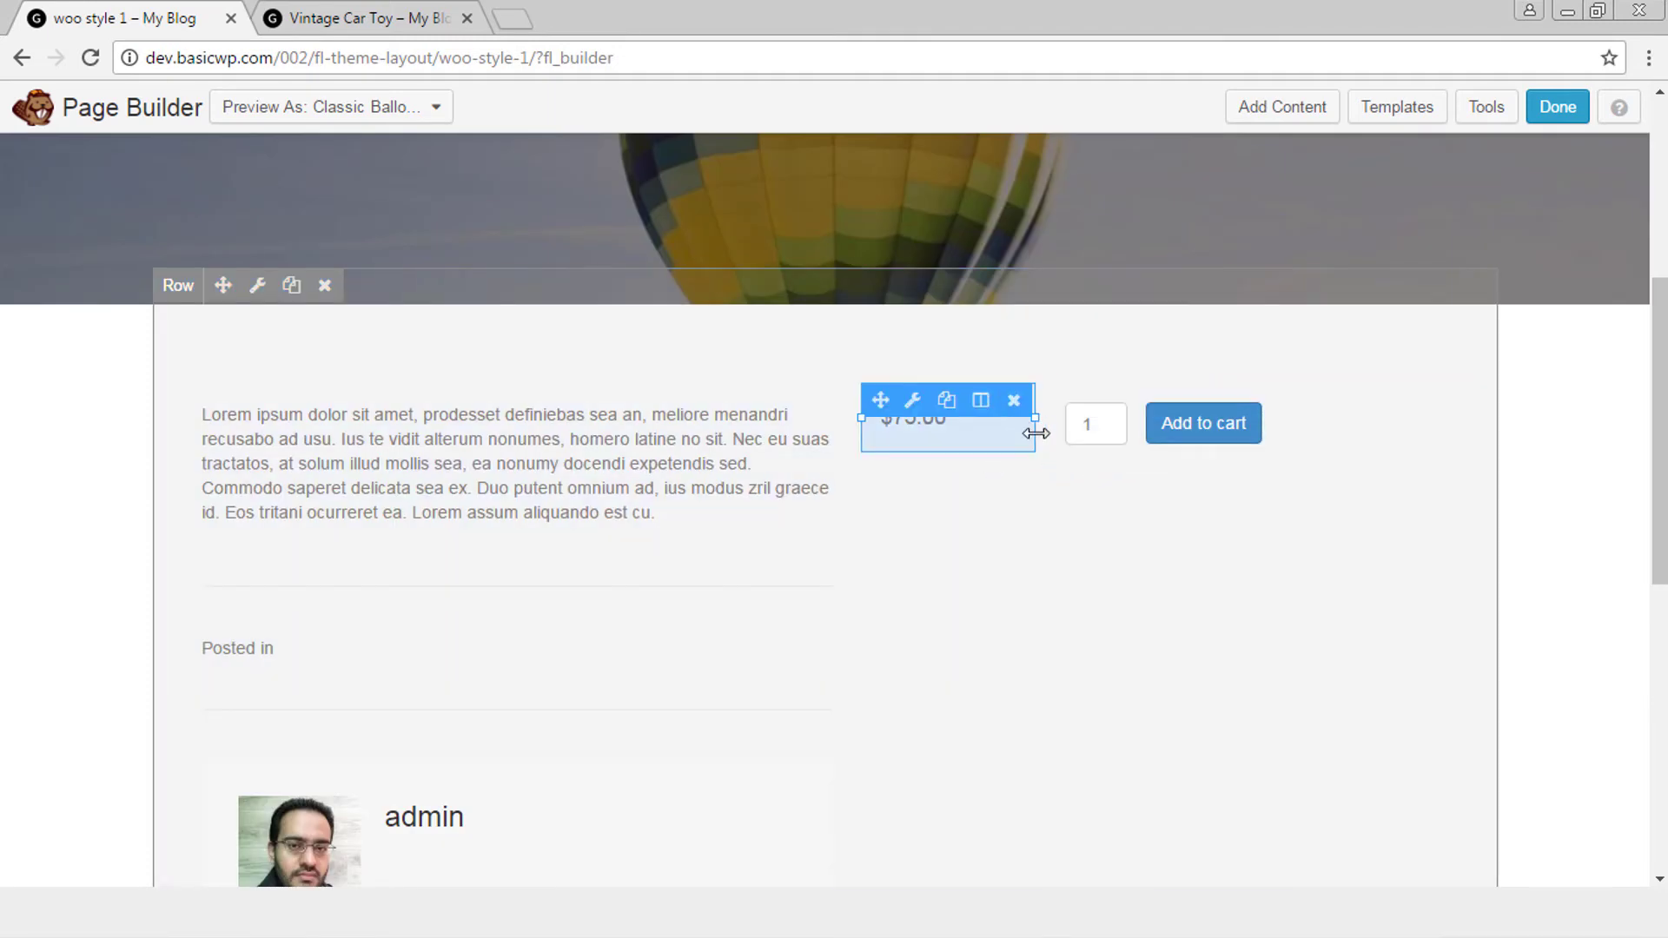
left_click_drag(1035, 426, 1199, 410)
left_click_drag(860, 417, 1077, 417)
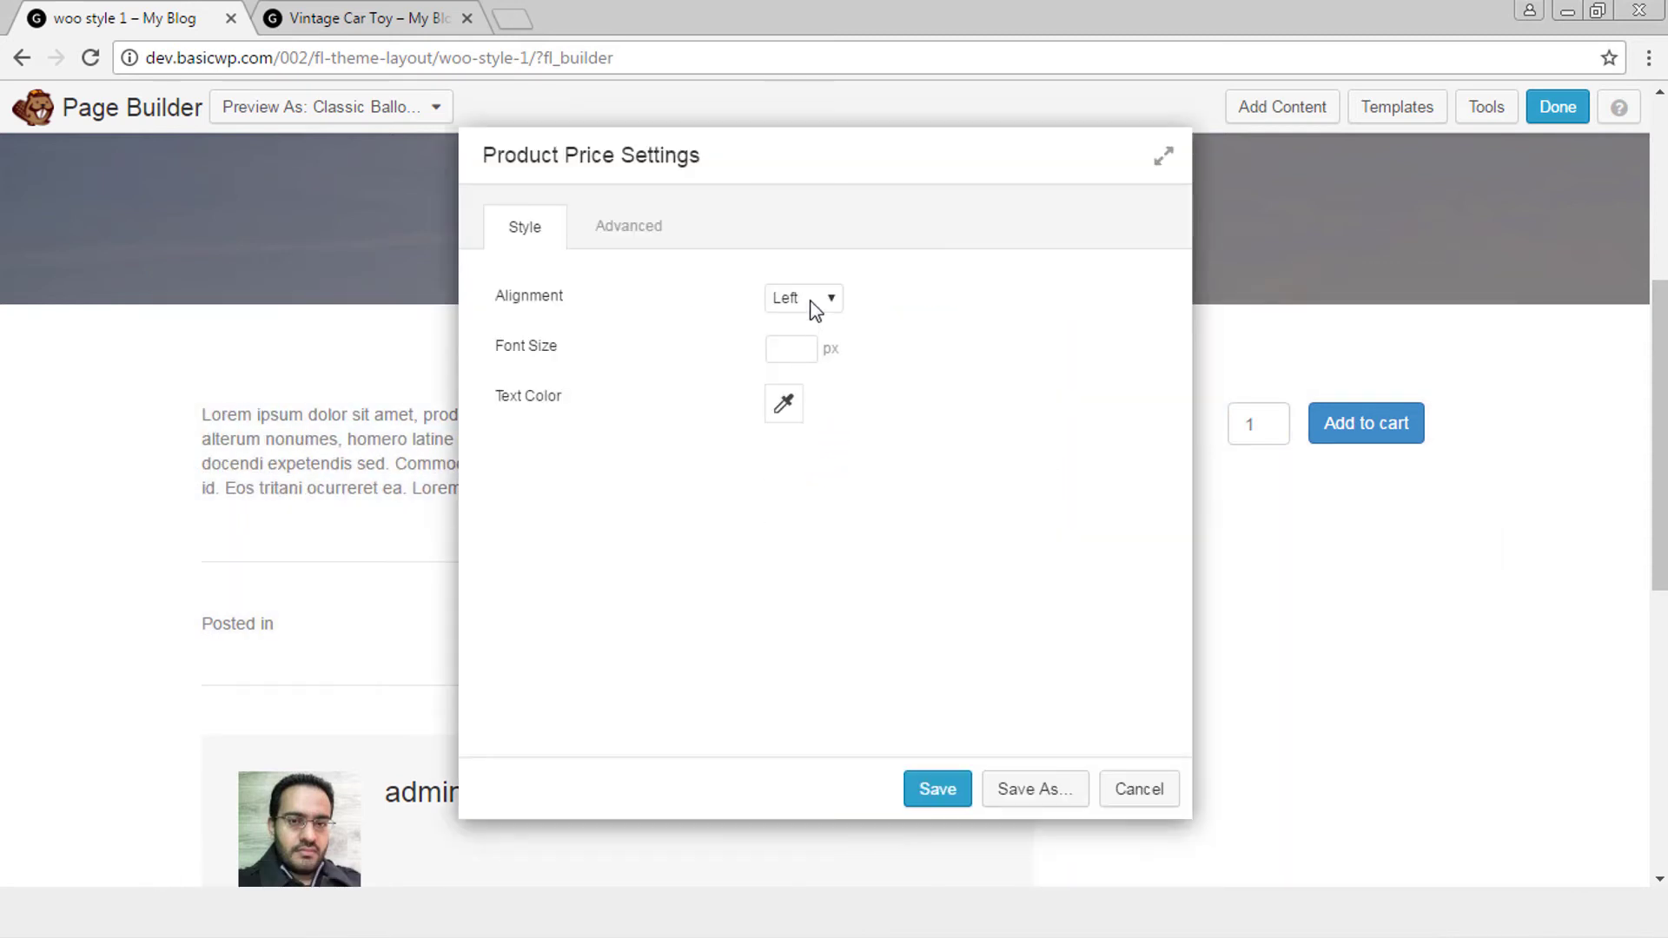
Center-align the $75.00 Product Price and save.
left_click(814, 304)
left_click(817, 339)
left_click(922, 797)
scroll(1438, 729, "down", 4)
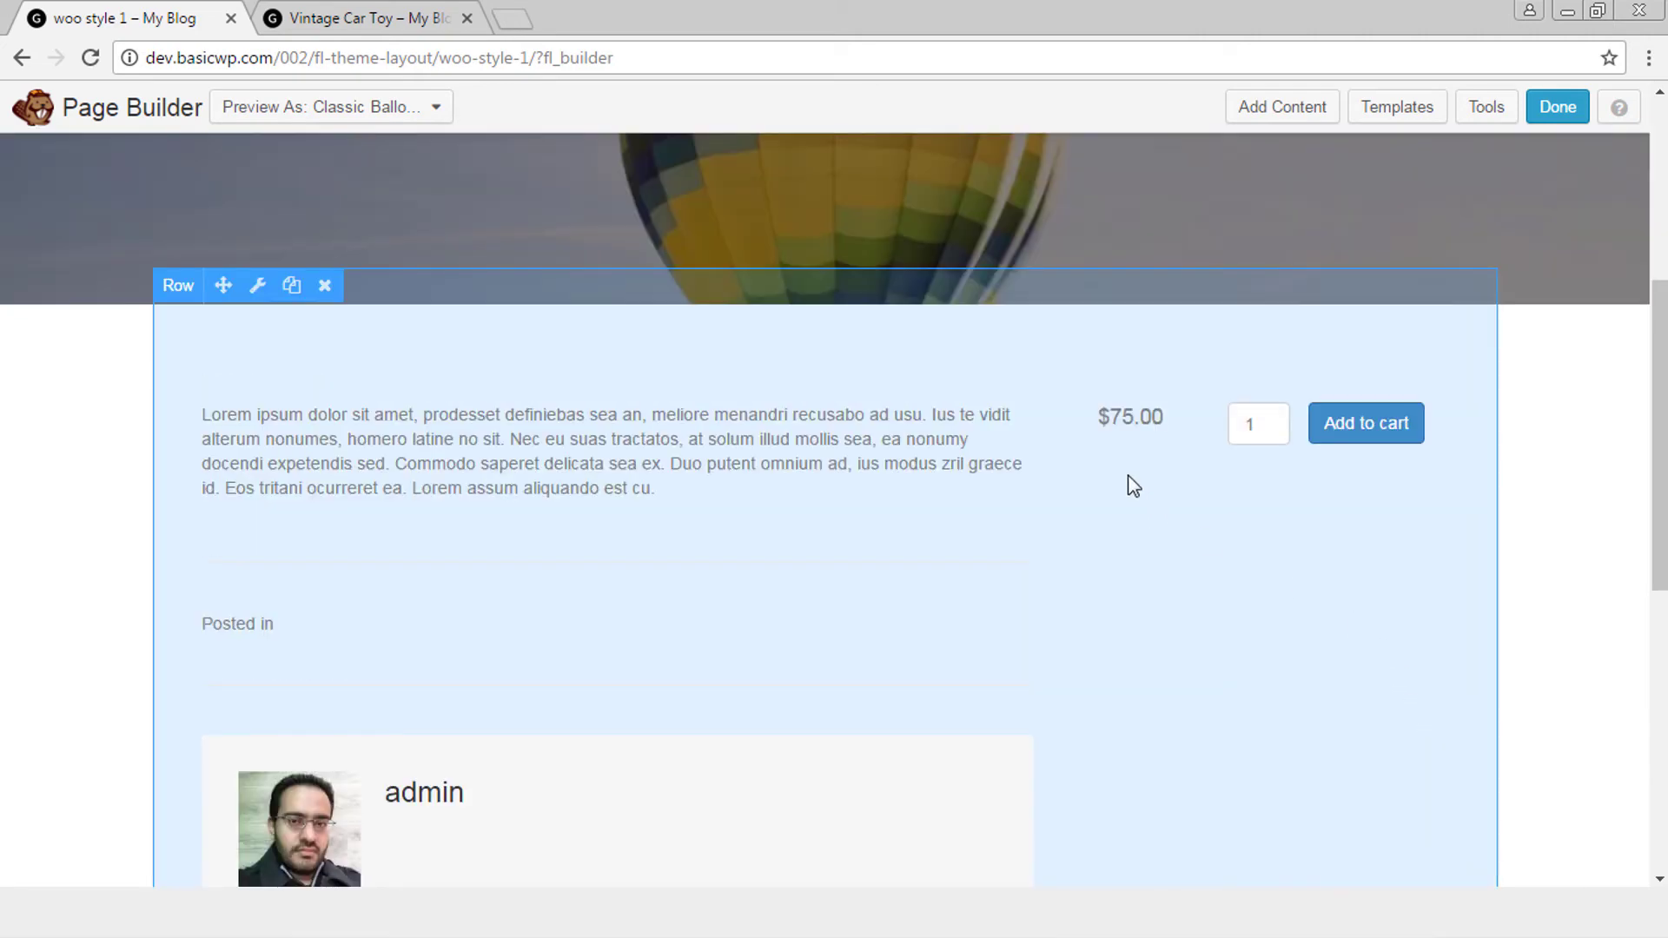
Delete the Posted in line, the empty leftover modules and the author box.
left_click_drag(1055, 428, 1045, 431)
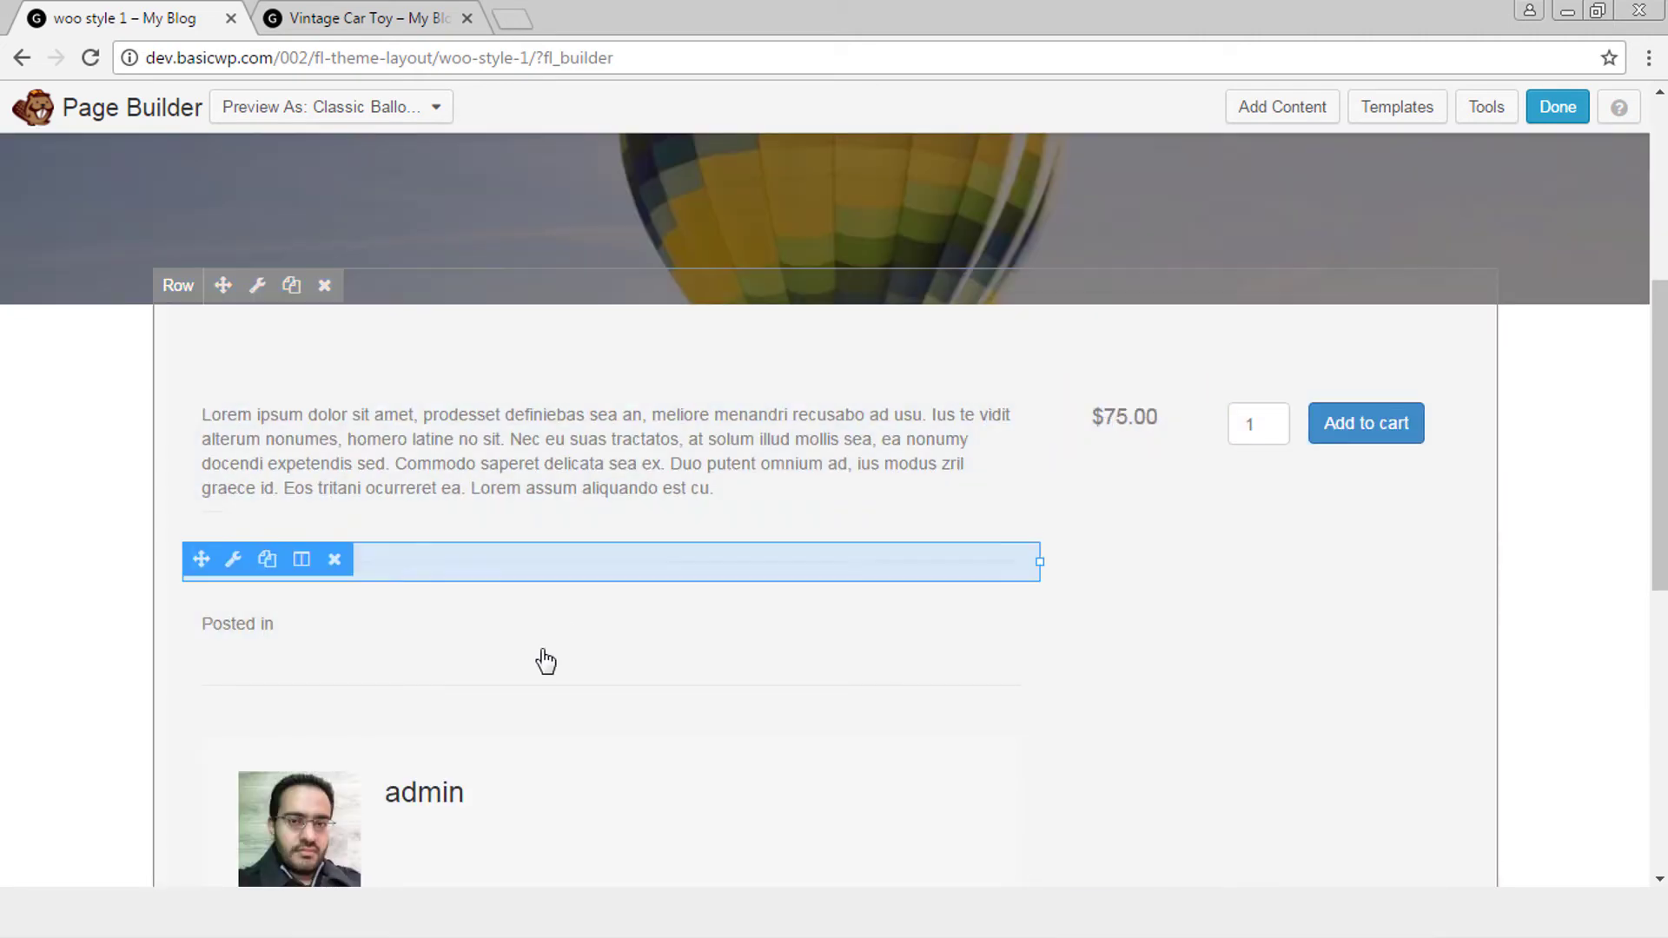
scroll(545, 662, "down", 4)
left_click(335, 242)
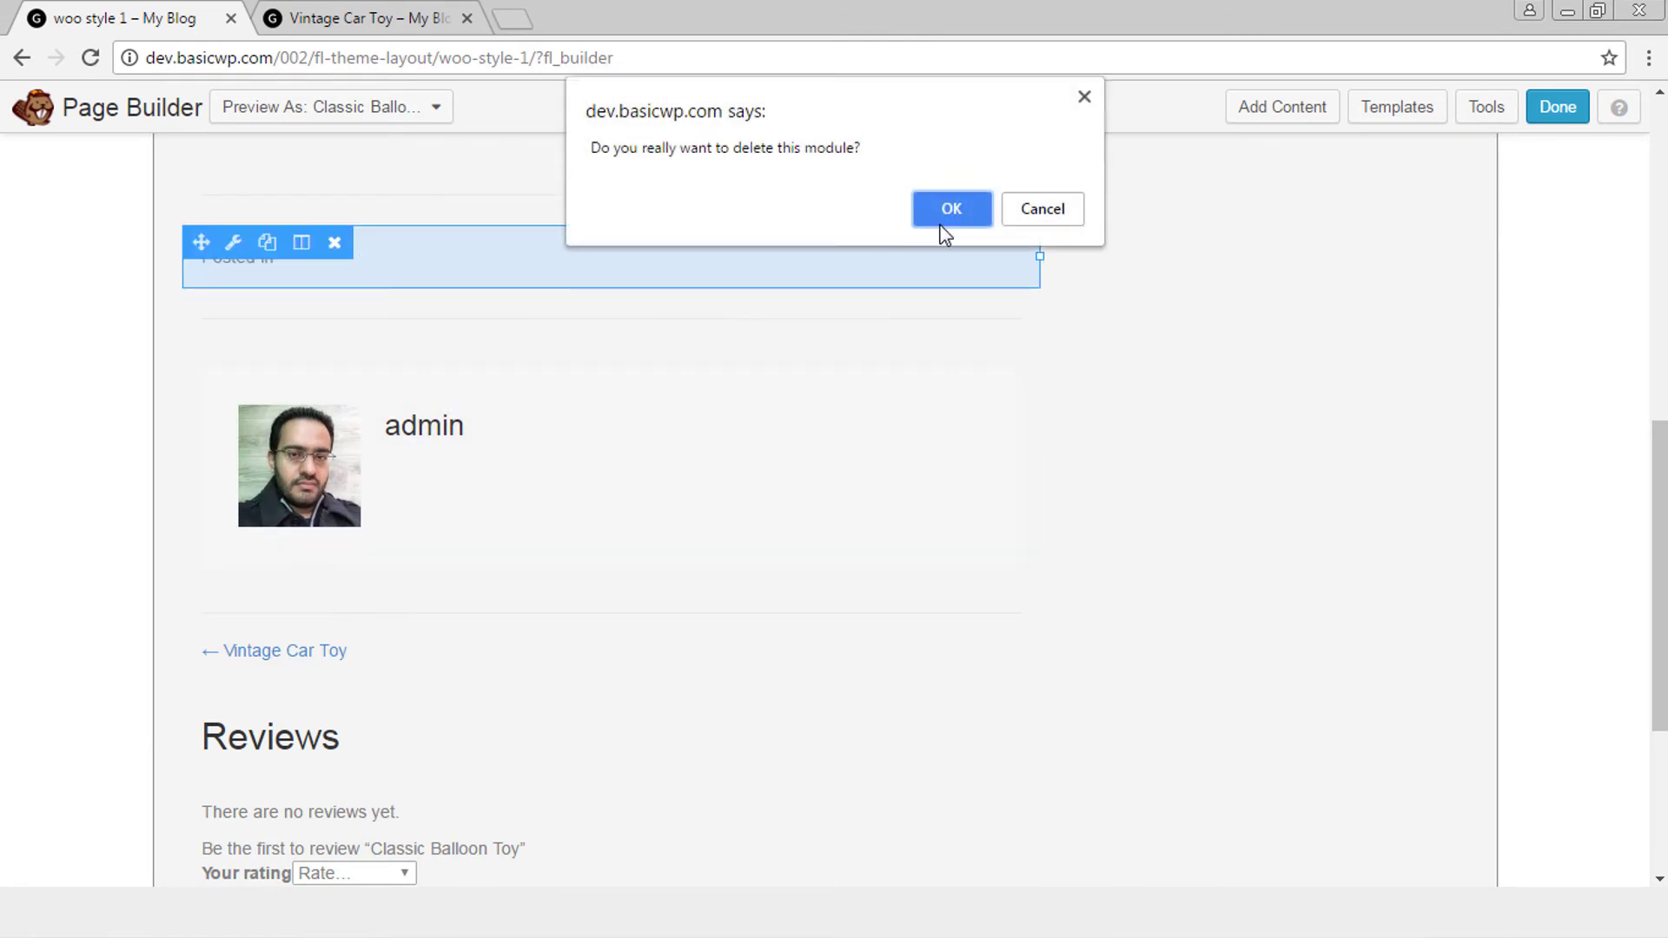
left_click(947, 215)
left_click(335, 242)
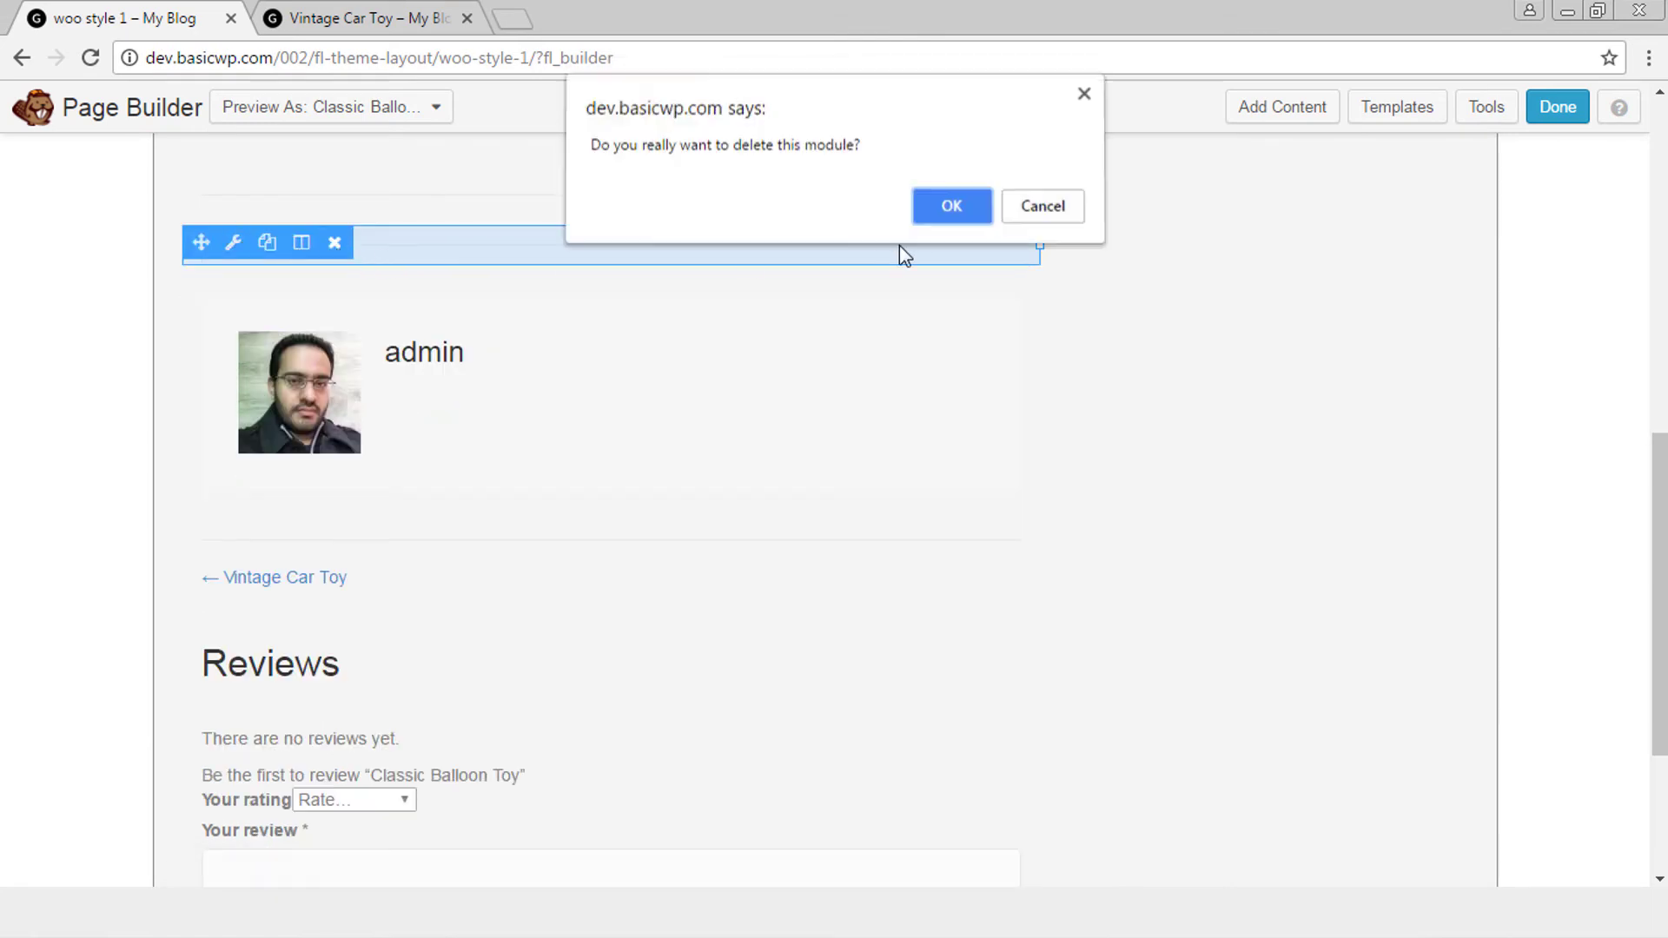
left_click(959, 209)
left_click(334, 192)
left_click(955, 213)
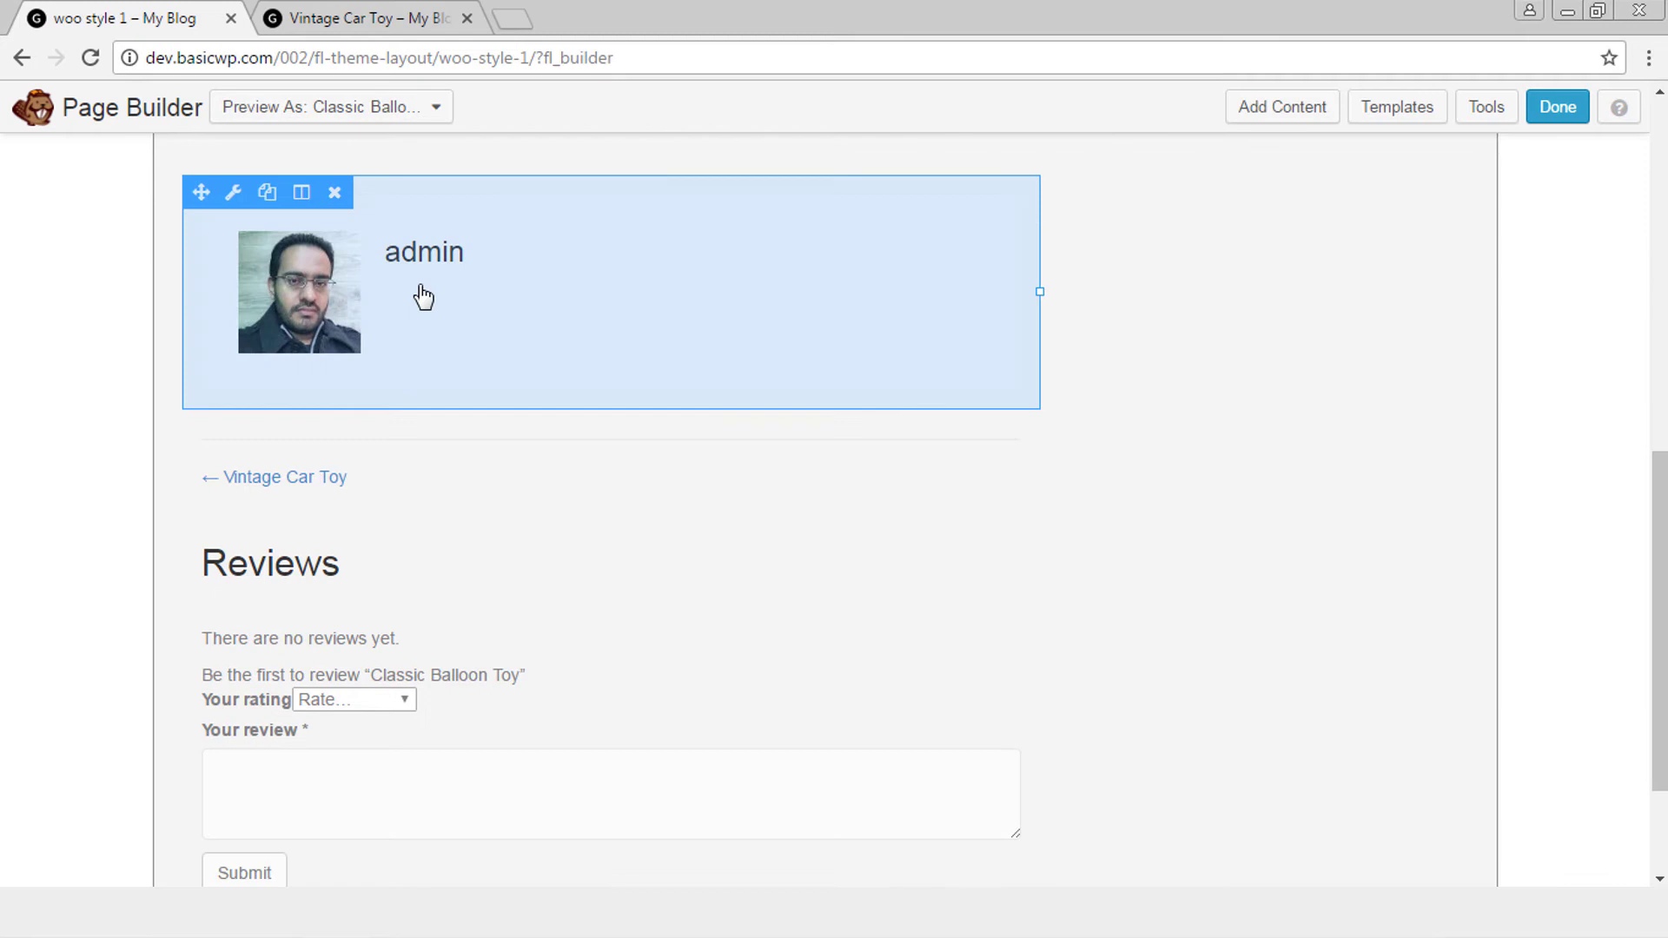
left_click(337, 193)
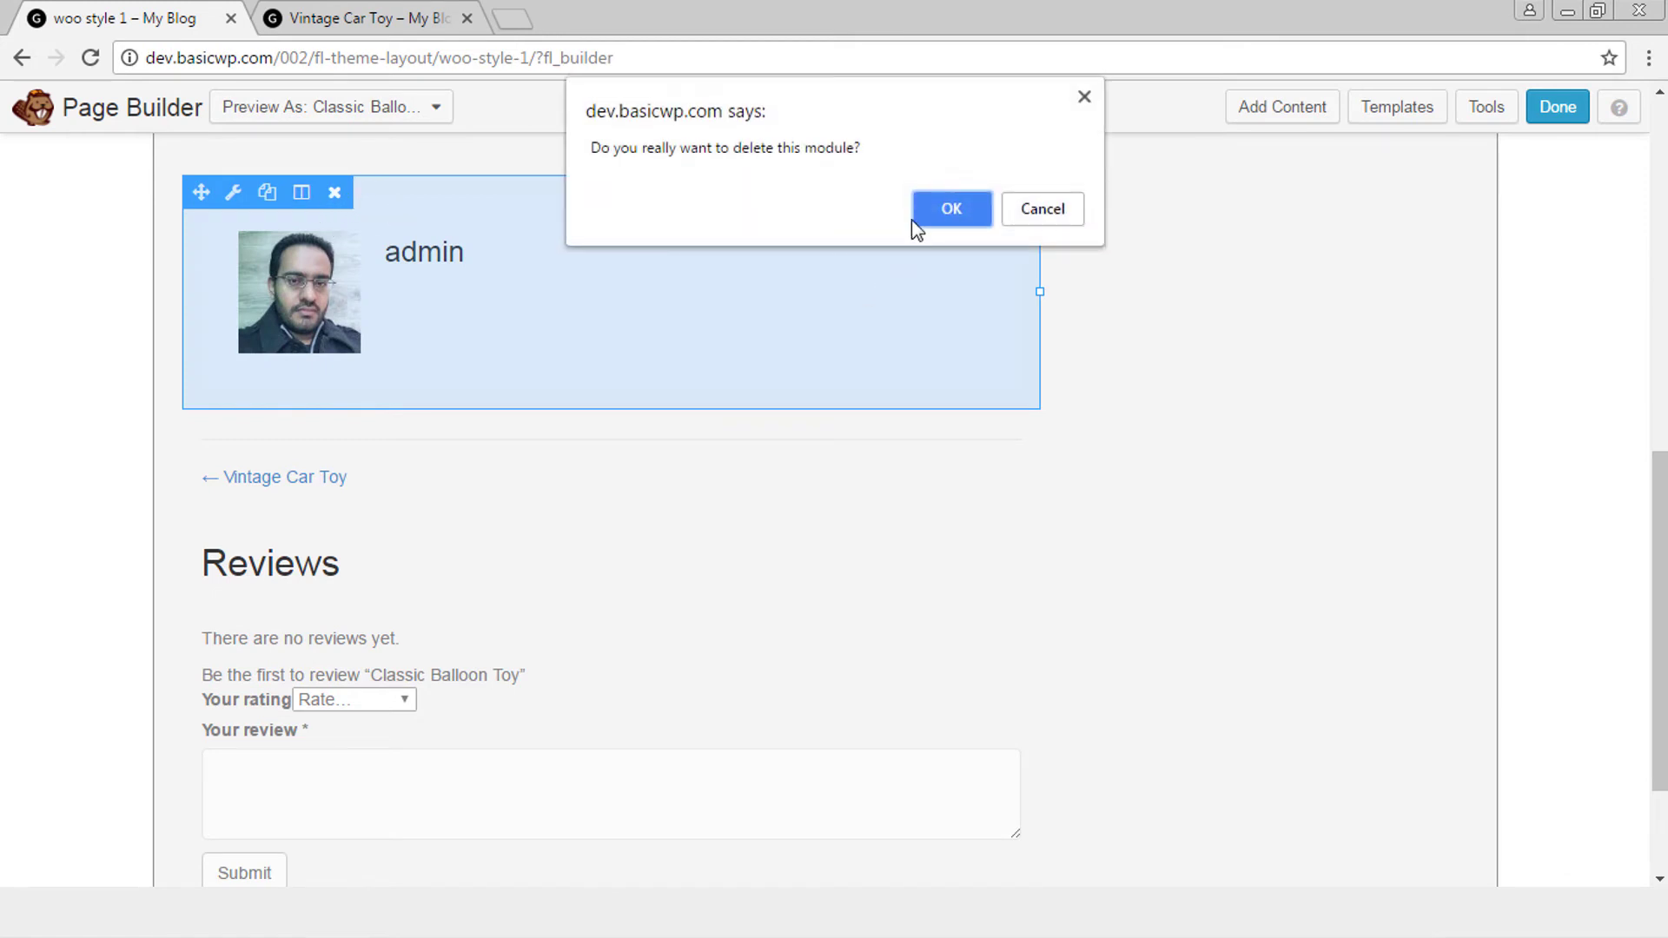
left_click(971, 217)
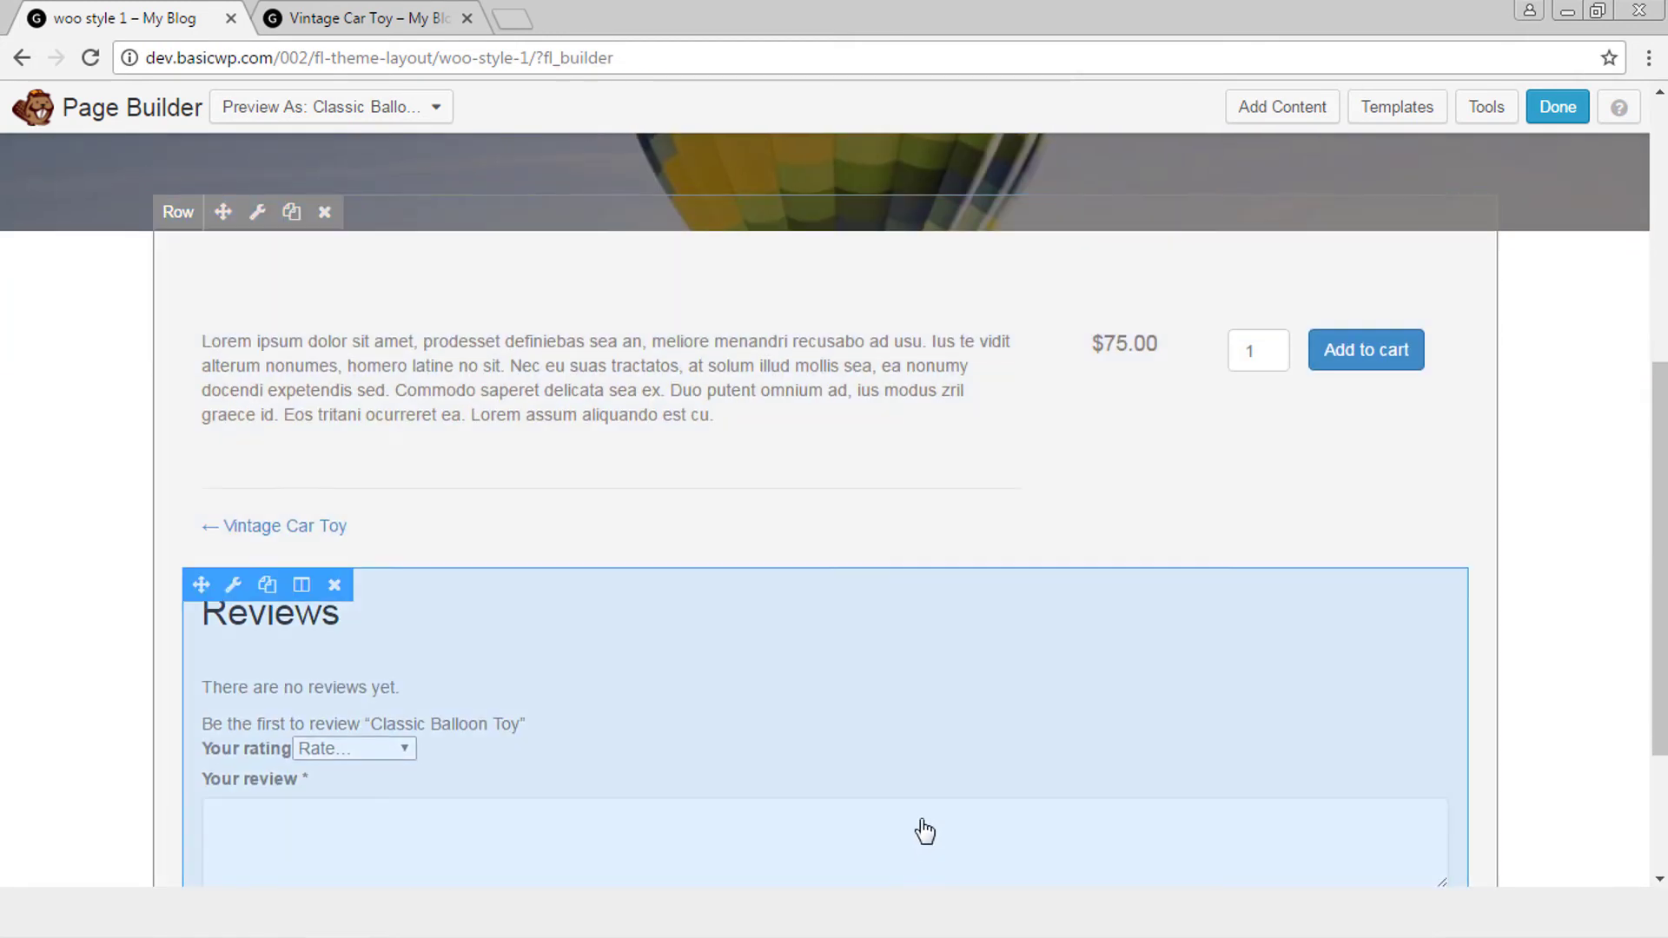
Move Reviews into the left column under the description and remove the leftover empty module.
left_click_drag(191, 584, 359, 431)
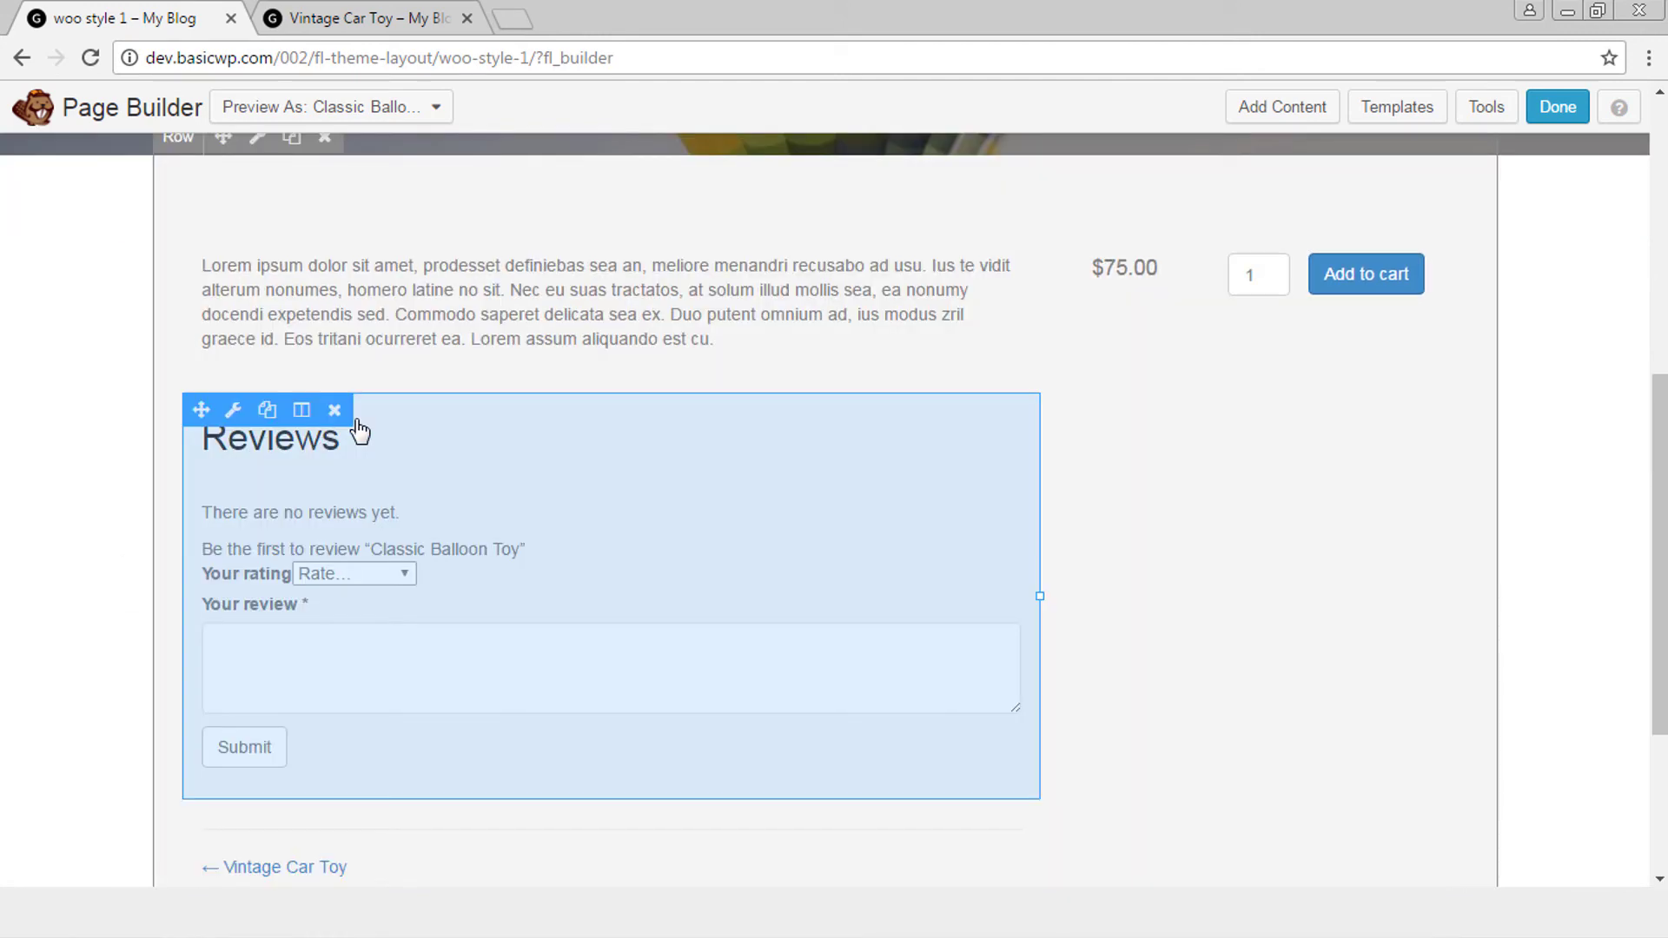
scroll(383, 869, "down", 2)
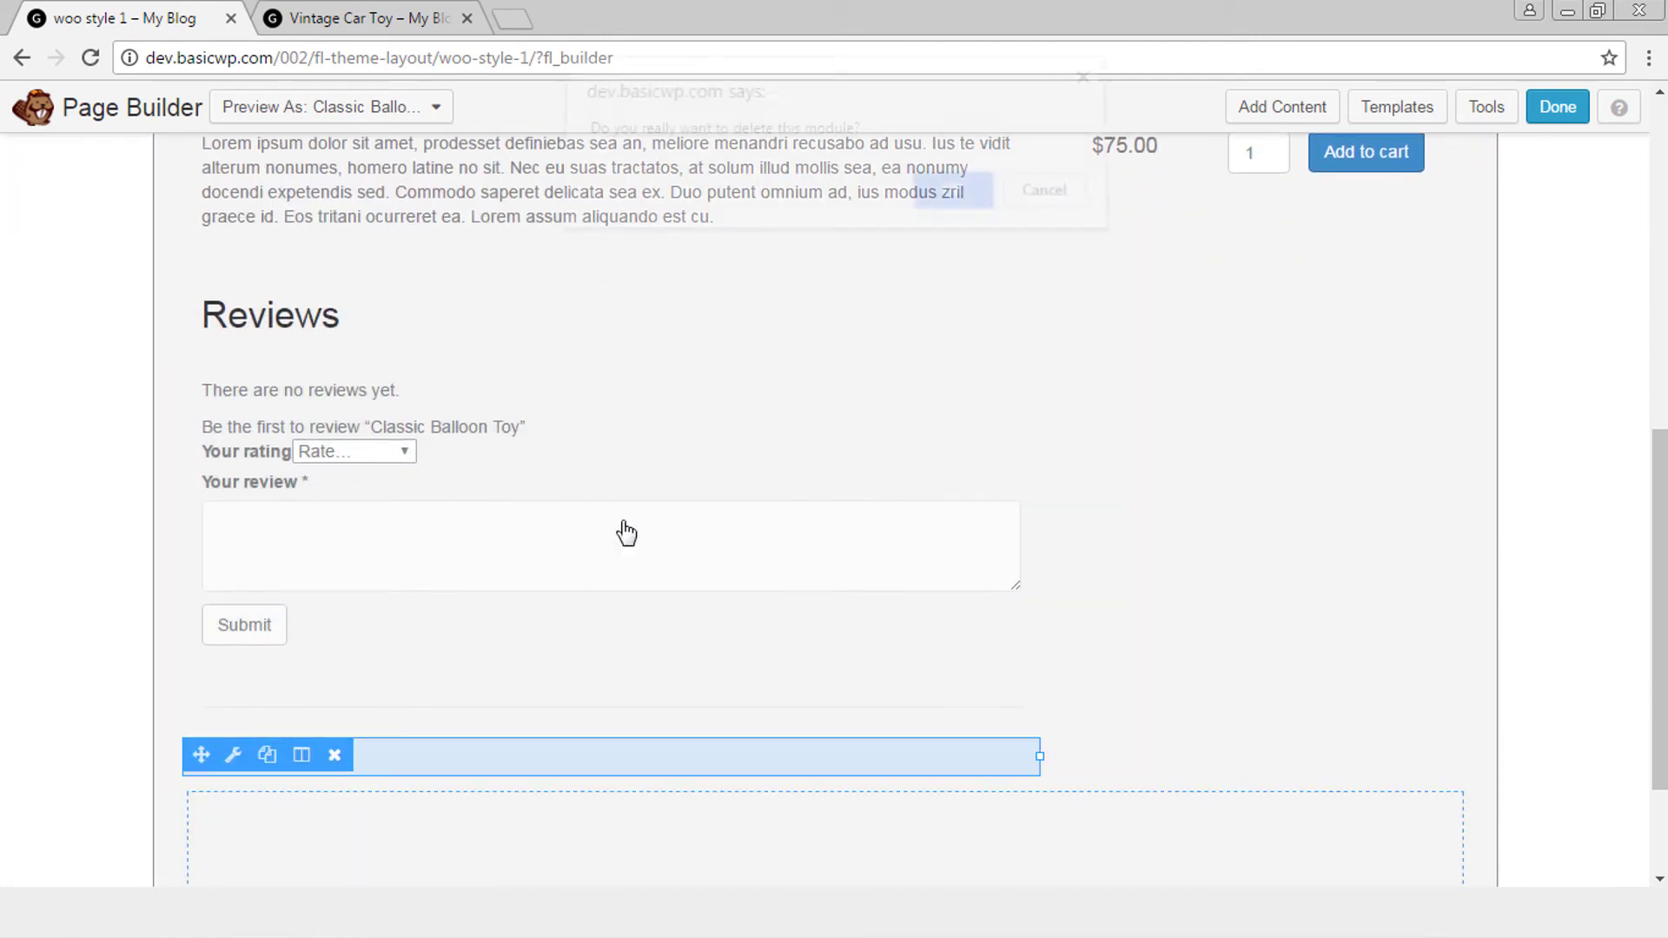
left_click(969, 217)
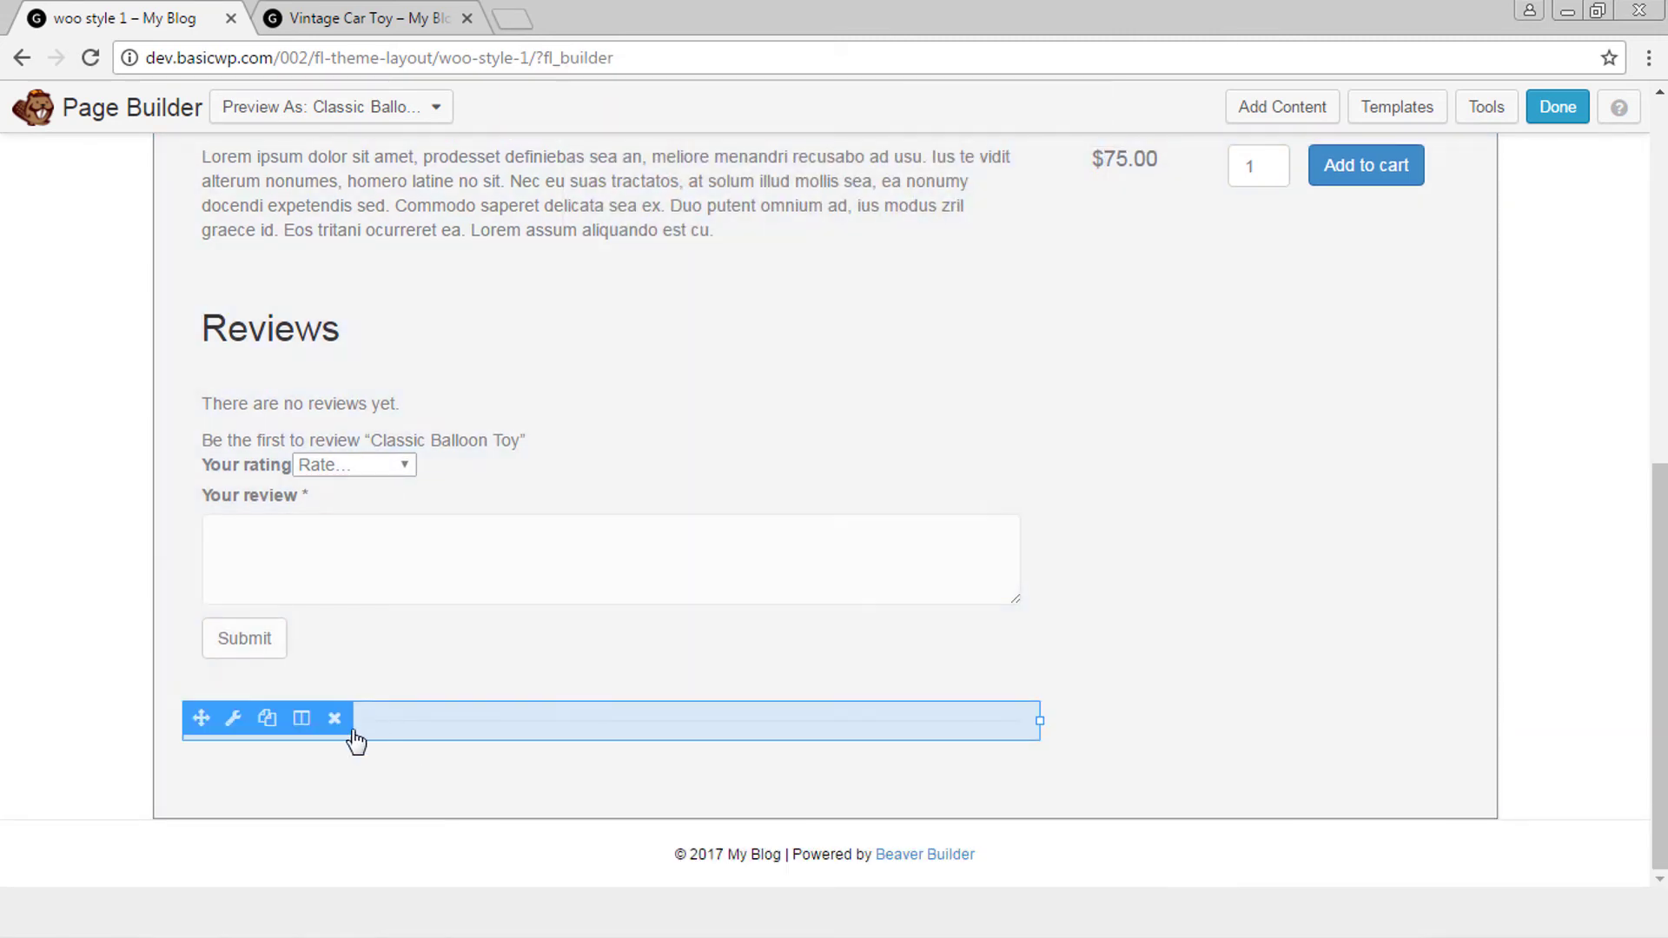
left_click(335, 719)
Give the product row a solid #f5f5f5 background color and save the row settings.
left_click(959, 217)
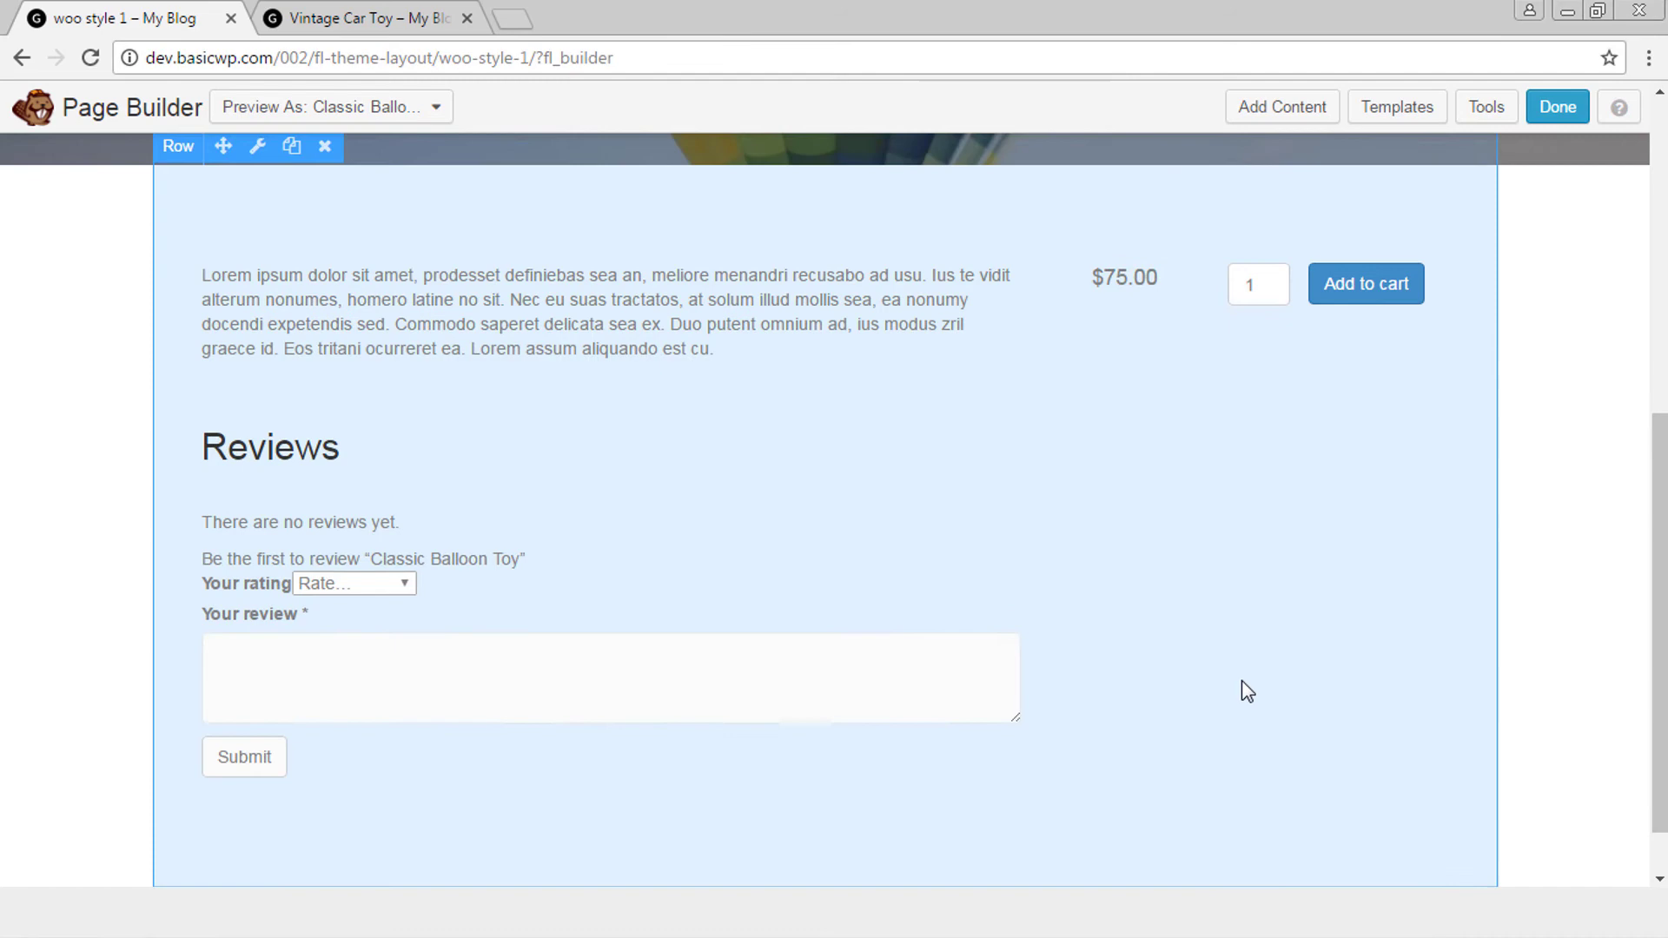
scroll(1242, 683, "up", 2)
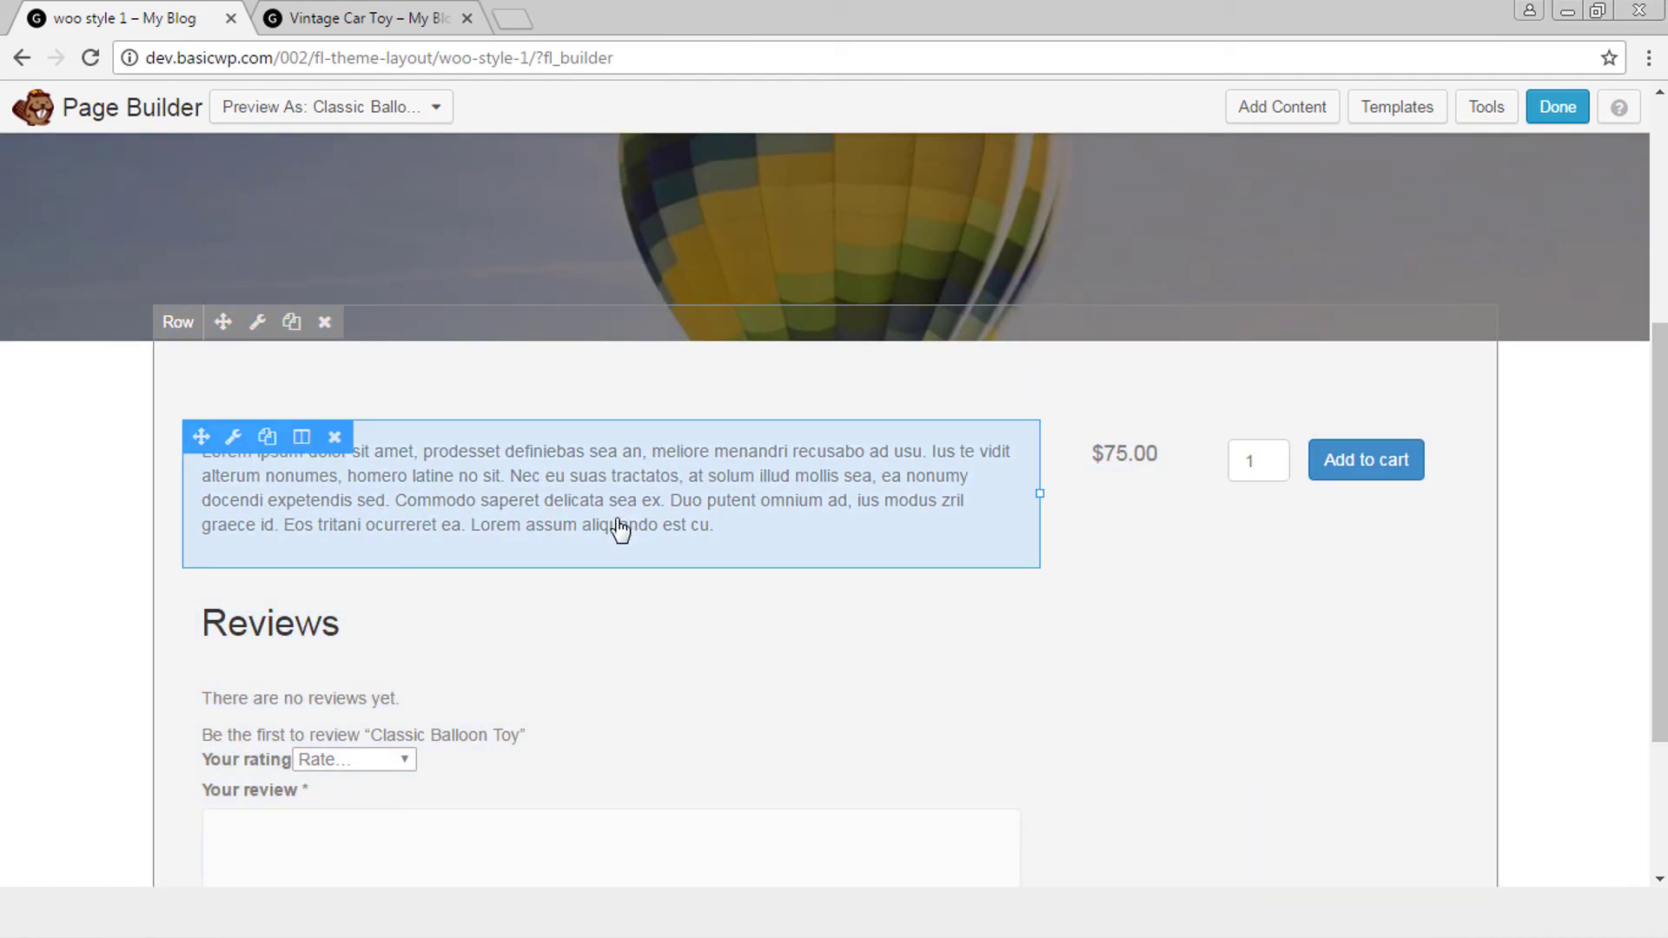
left_click(257, 323)
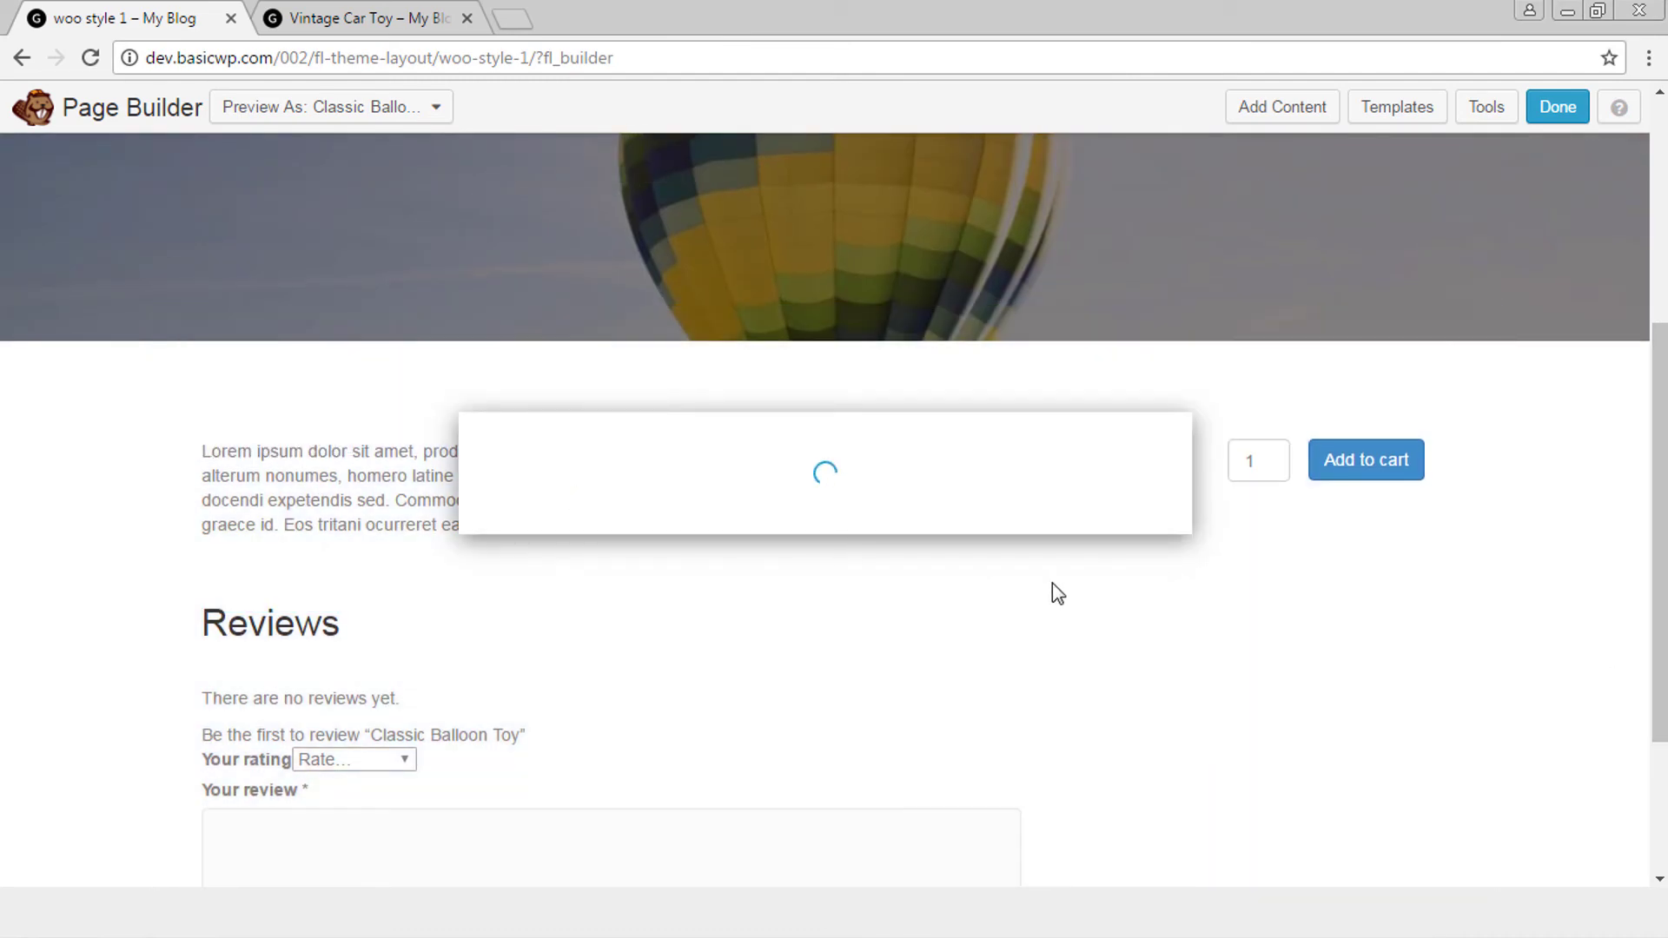
scroll(869, 548, "down", 3)
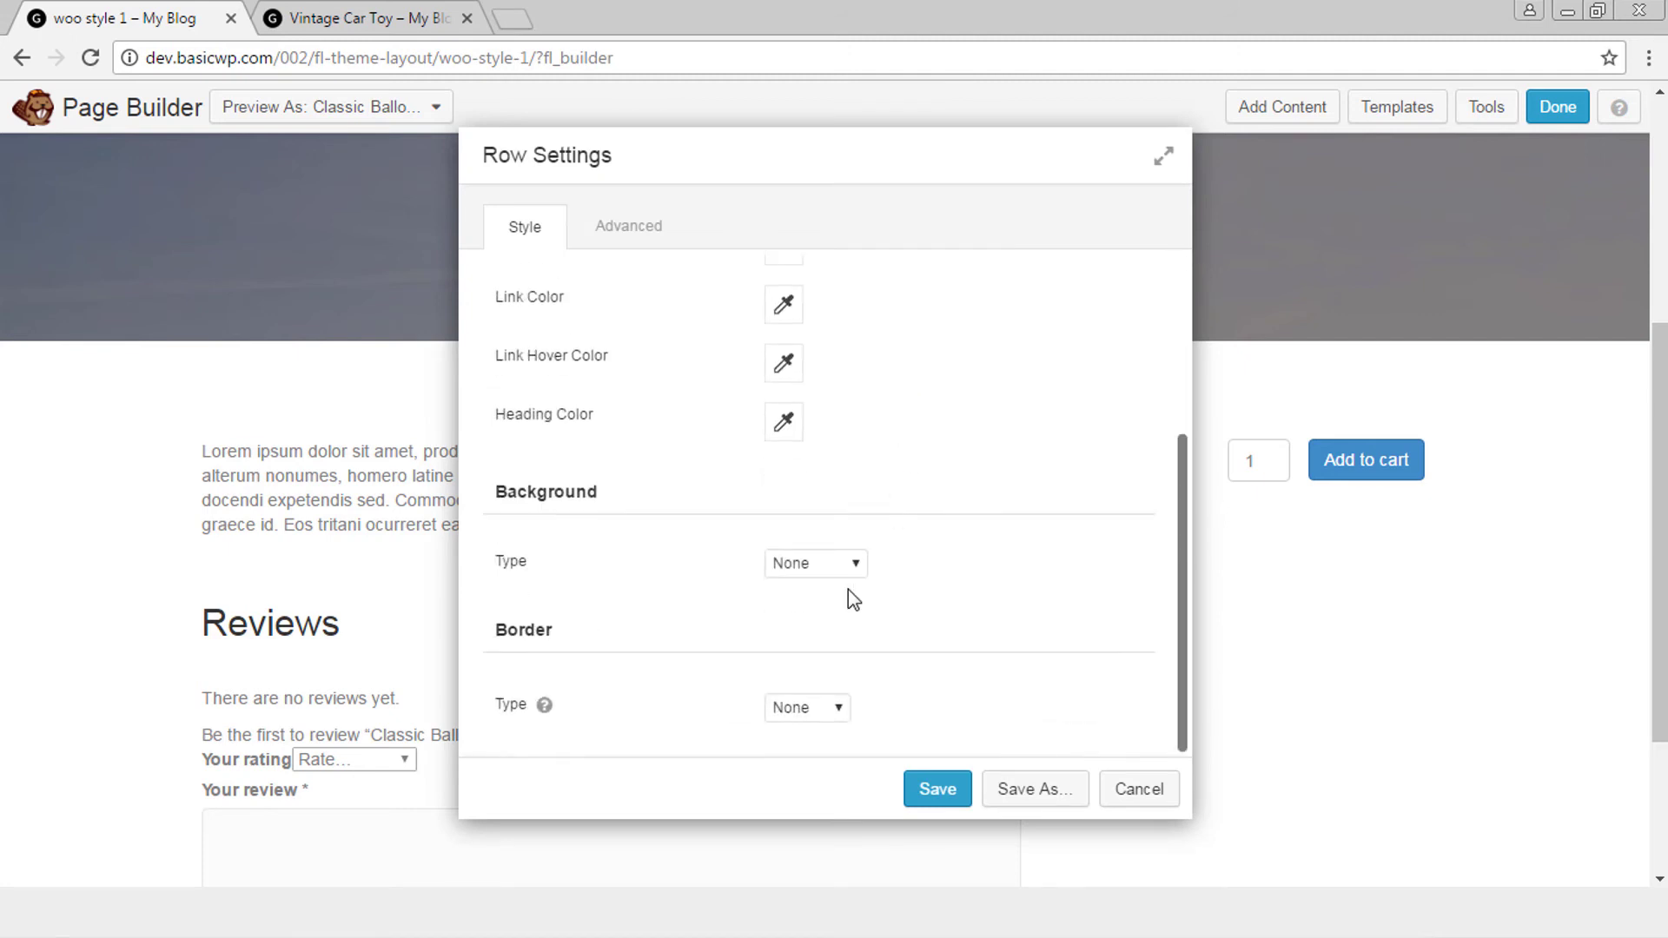
left_click(829, 565)
left_click(792, 600)
left_click(784, 708)
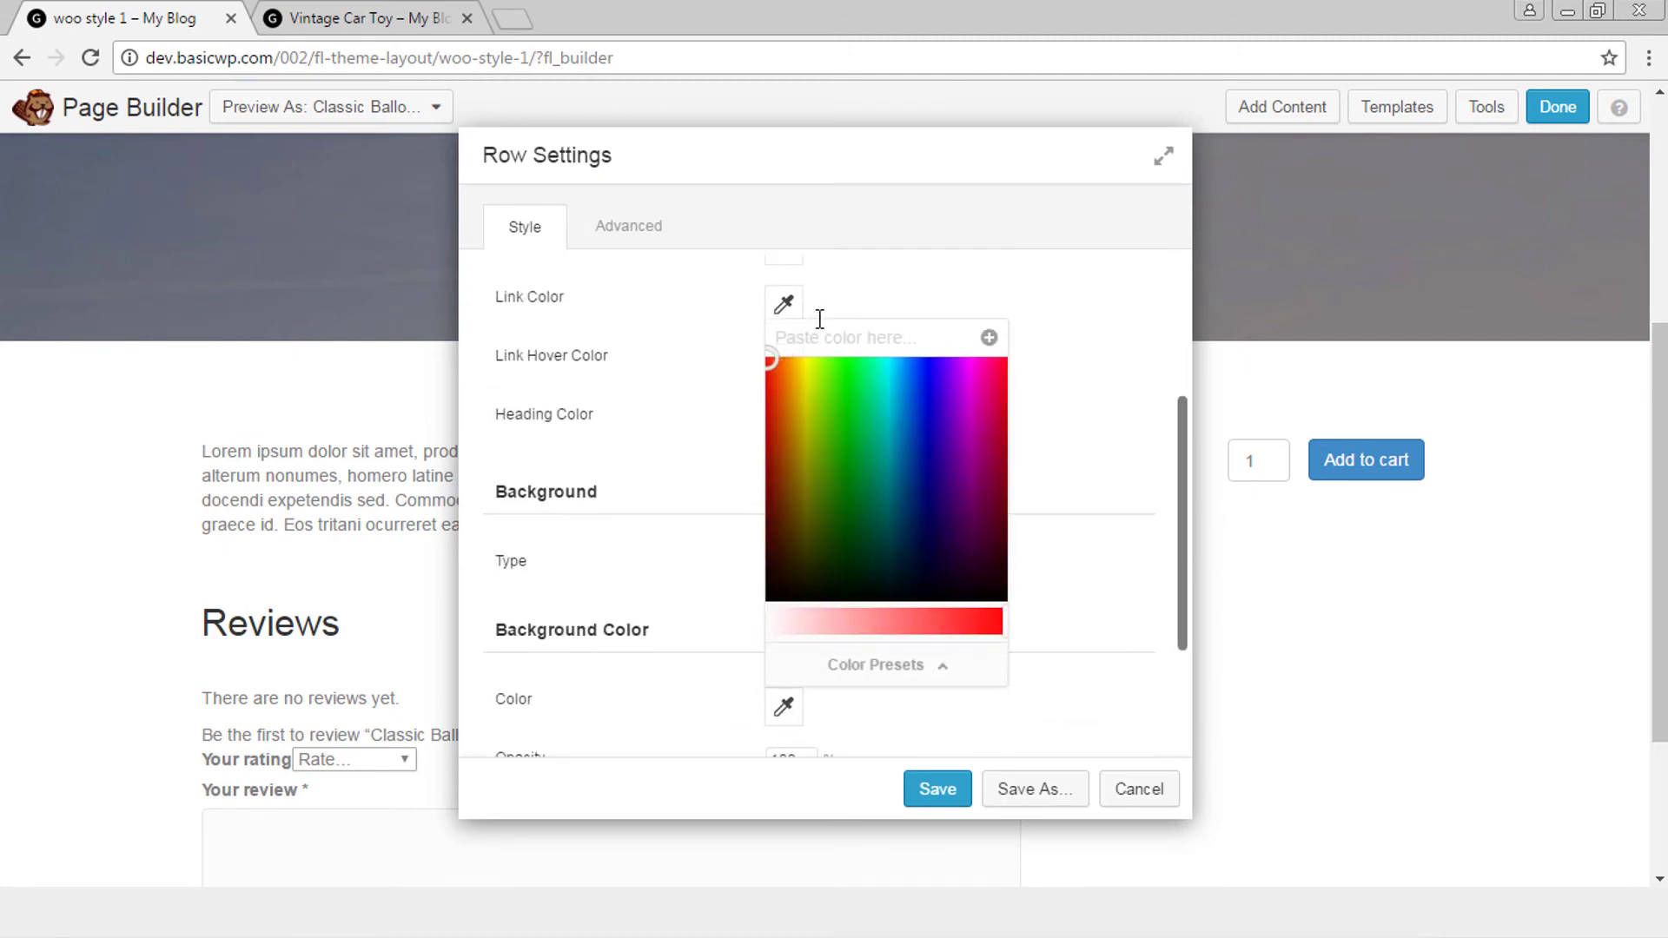
left_click(831, 337)
type("#f5f5f5")
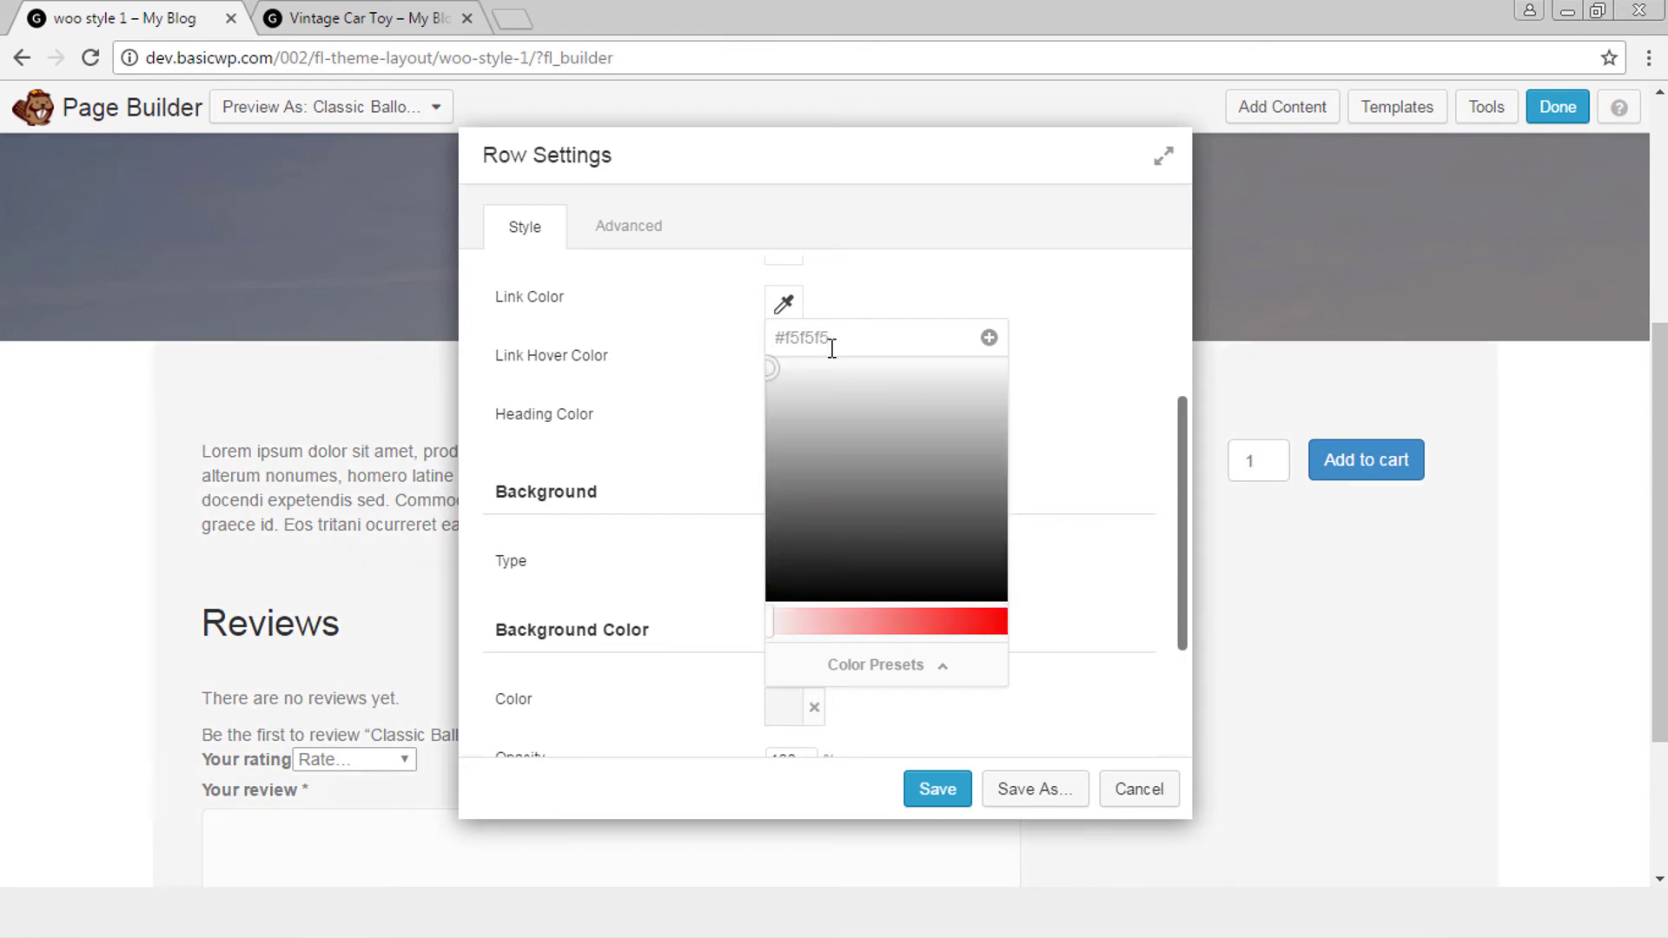
left_click(960, 782)
Publish the woo style 1 changes and bring up the Vintage Car Toy tab's options.
left_click(1554, 111)
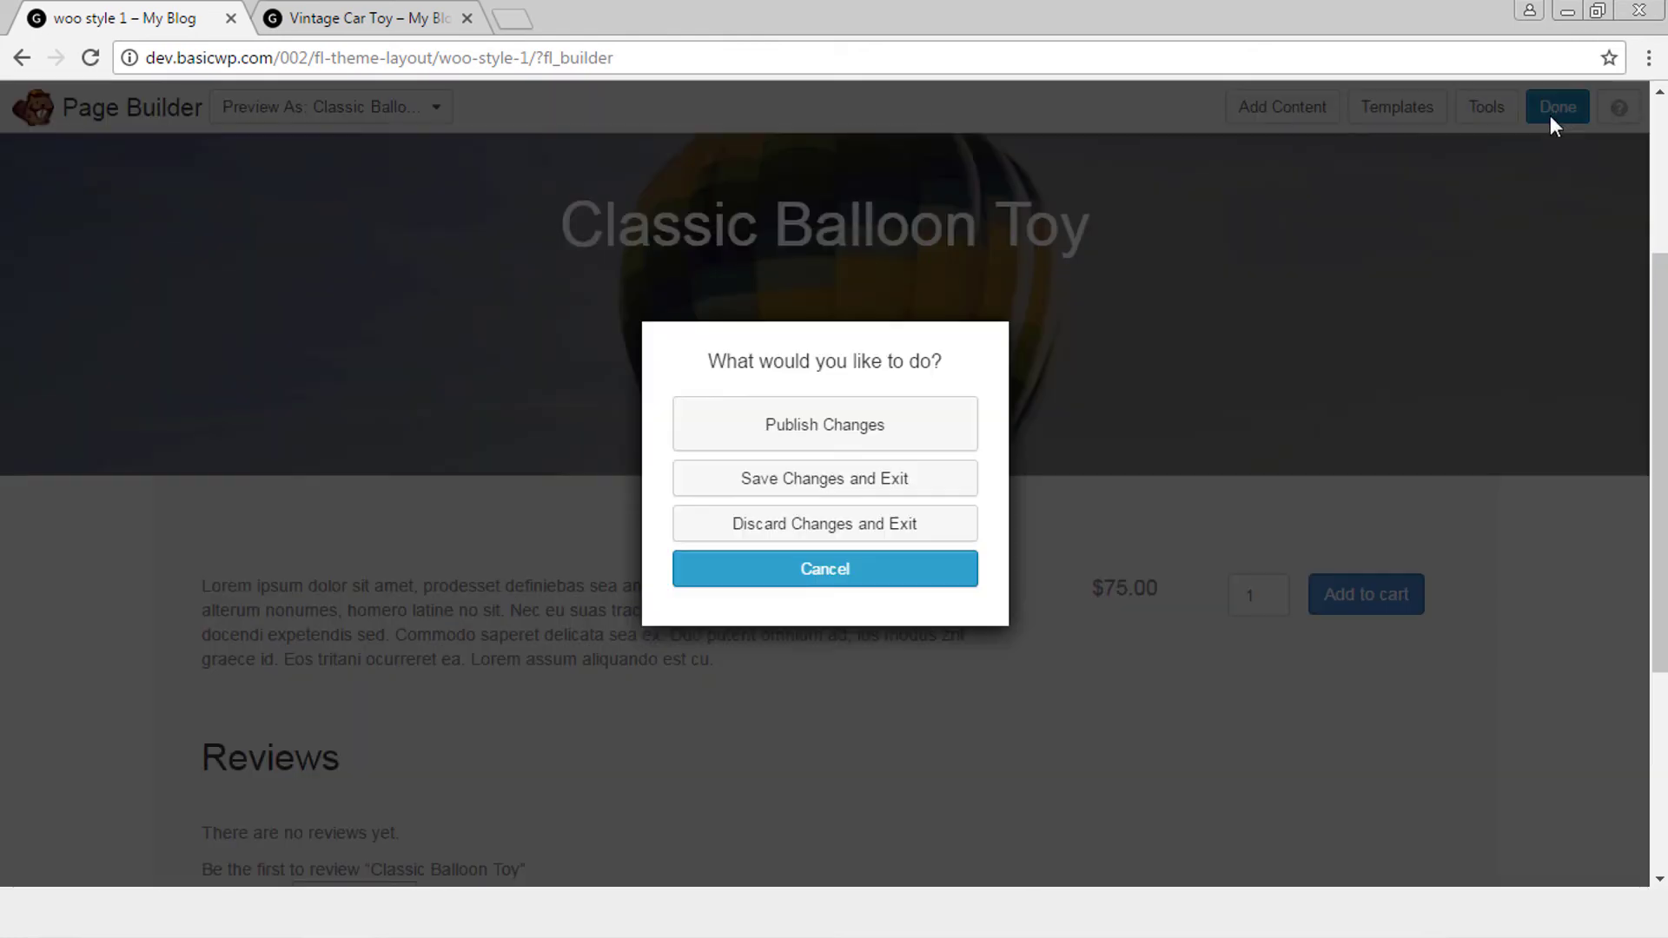
left_click(899, 417)
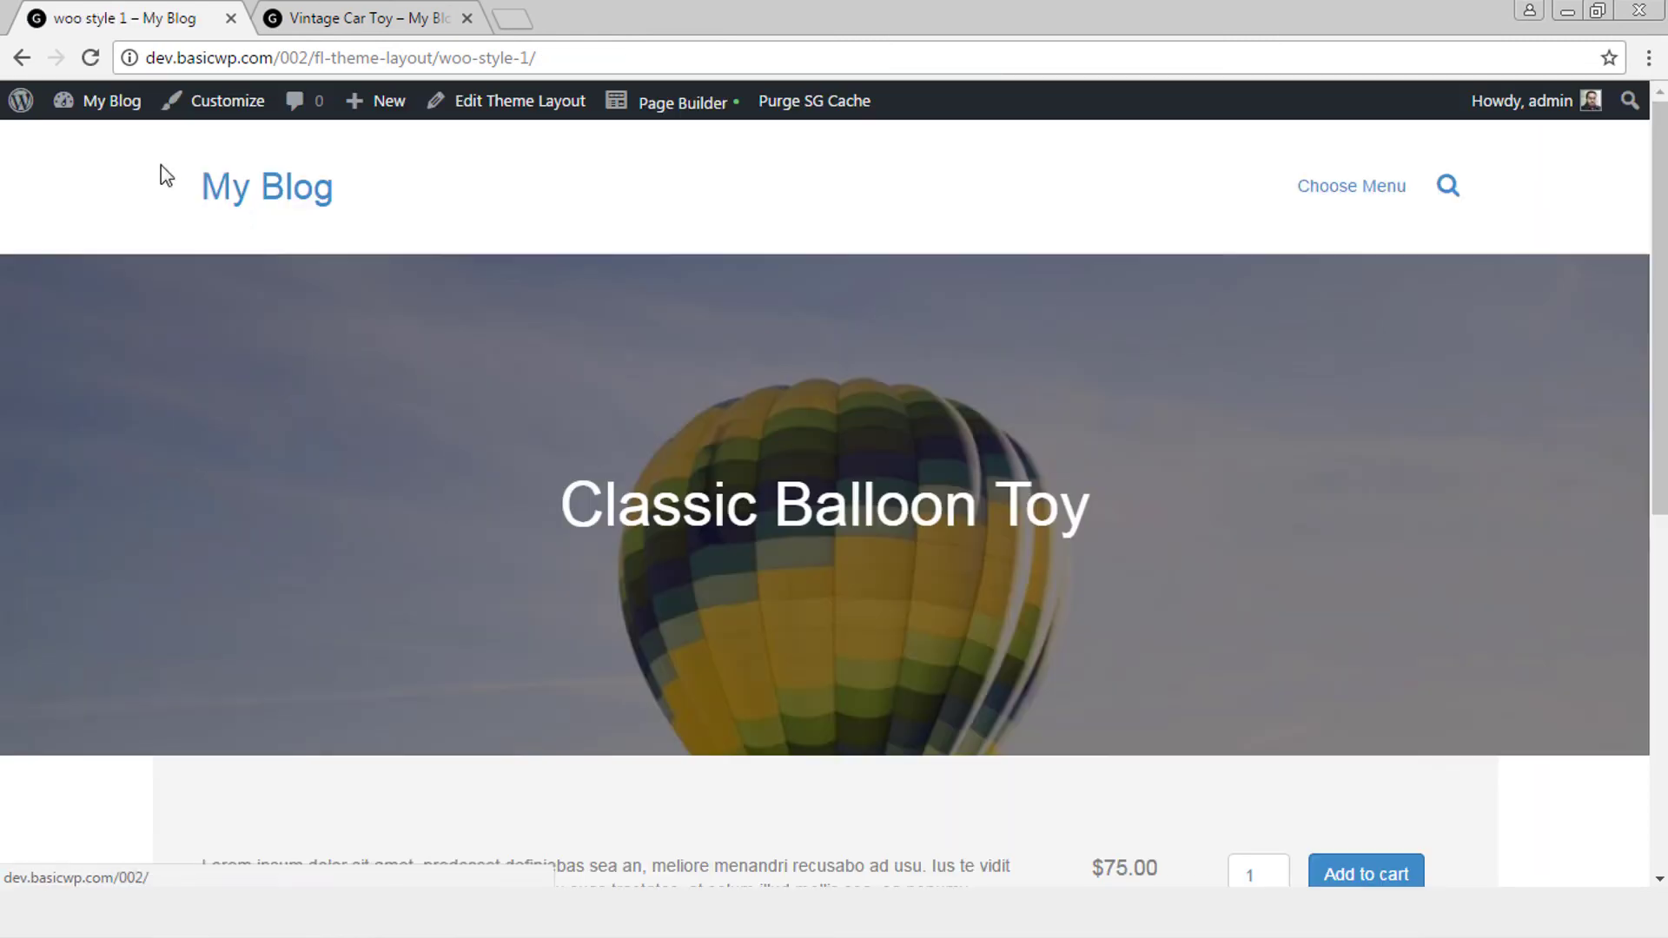
mouse_move(102, 101)
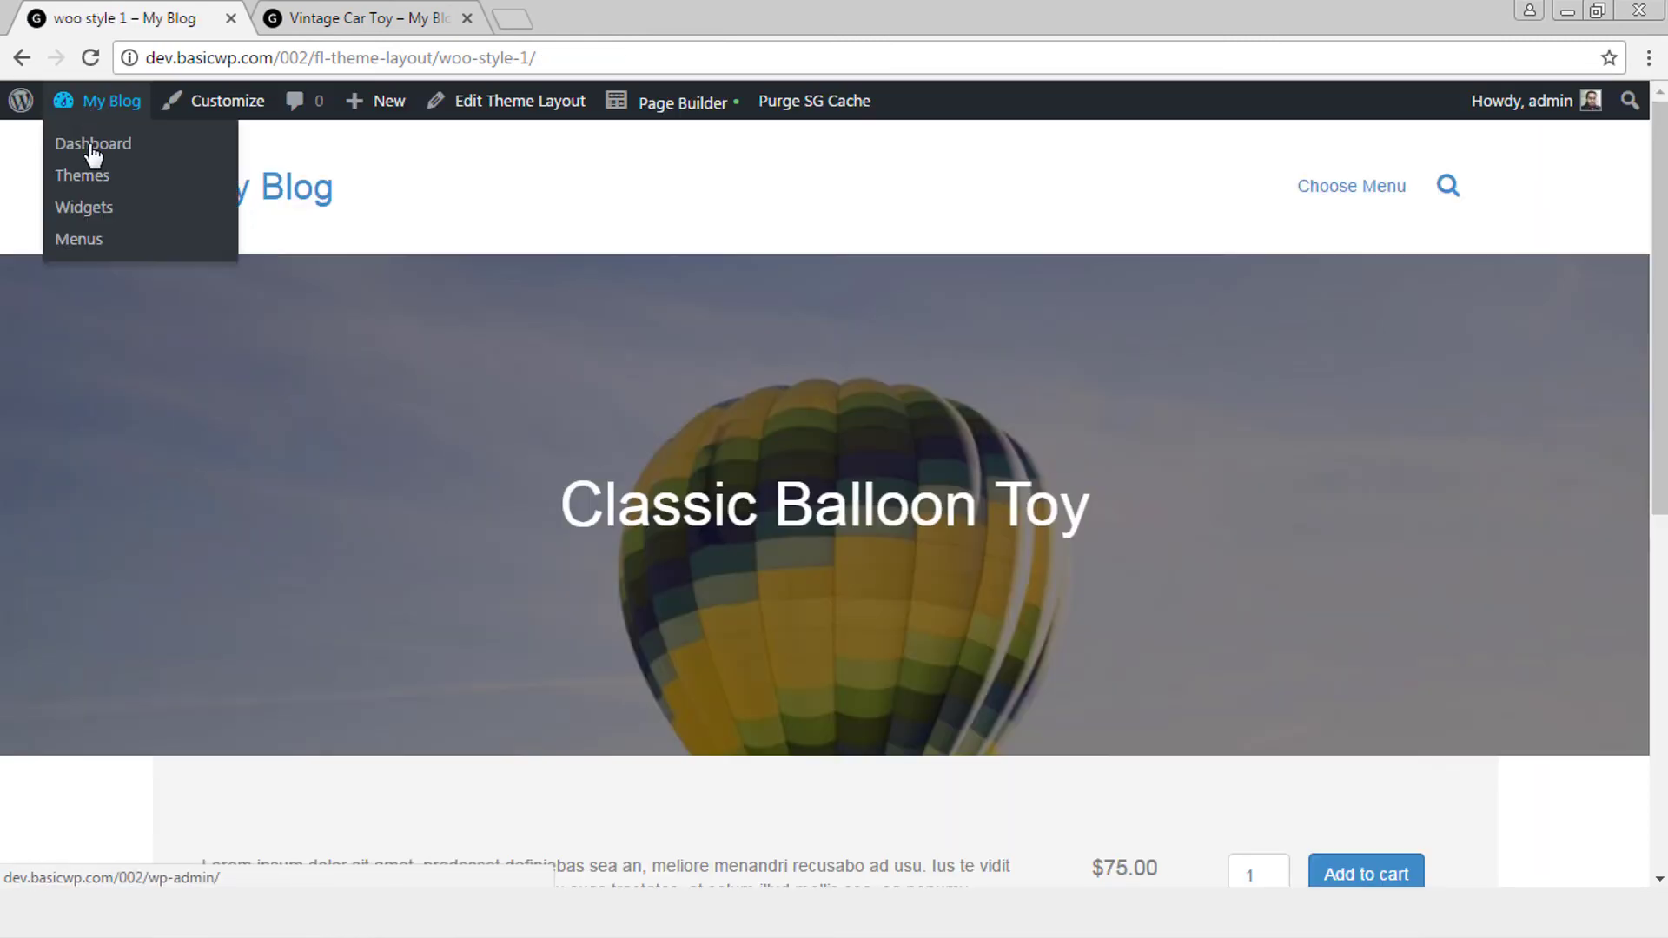
left_click(398, 21)
right_click(395, 24)
Duplicate and reload the Vintage Car Toy tab, then review the original tab's old layout.
left_click(461, 114)
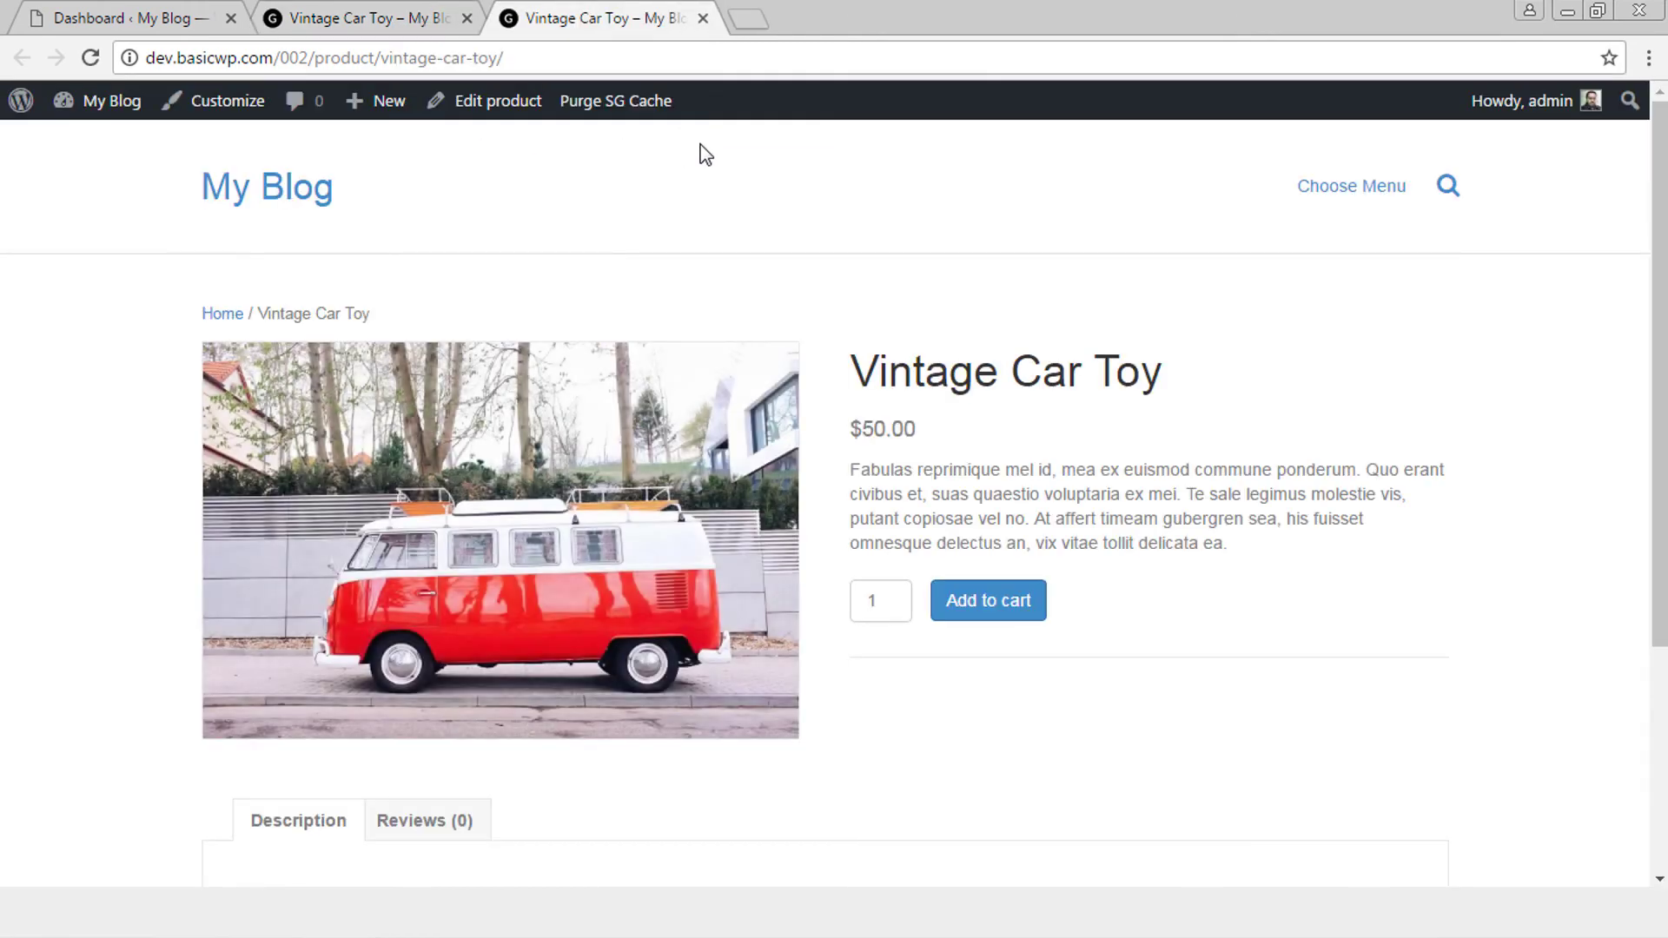
left_click(91, 59)
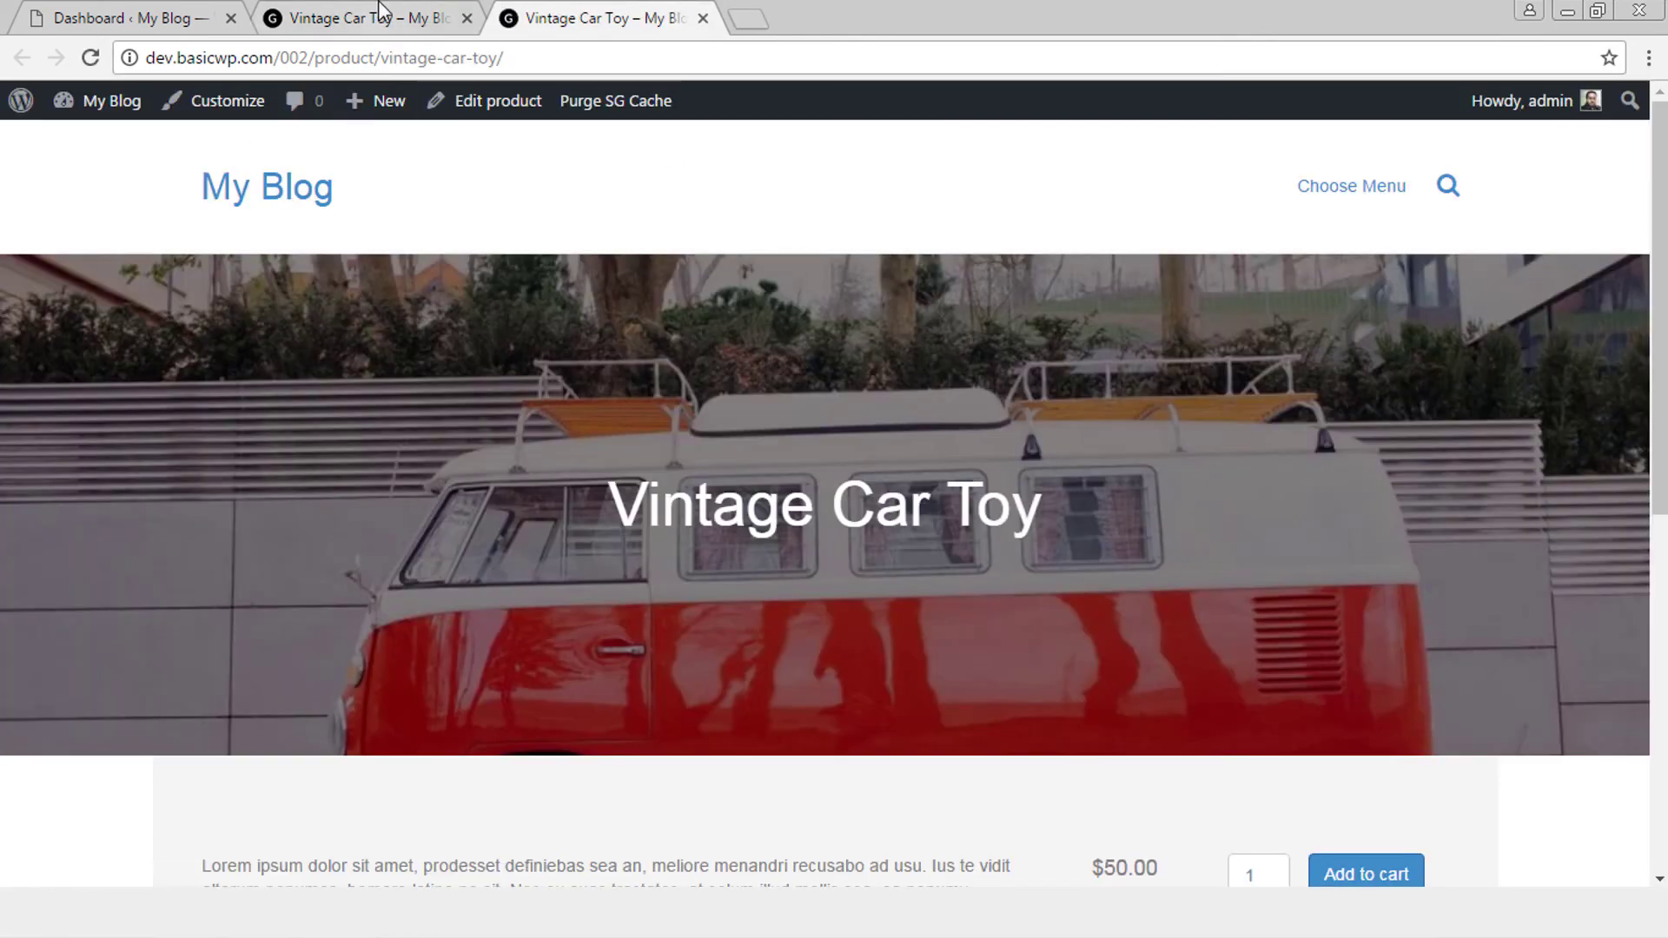
left_click(383, 18)
scroll(1147, 484, "down", 4)
scroll(1124, 477, "up", 4)
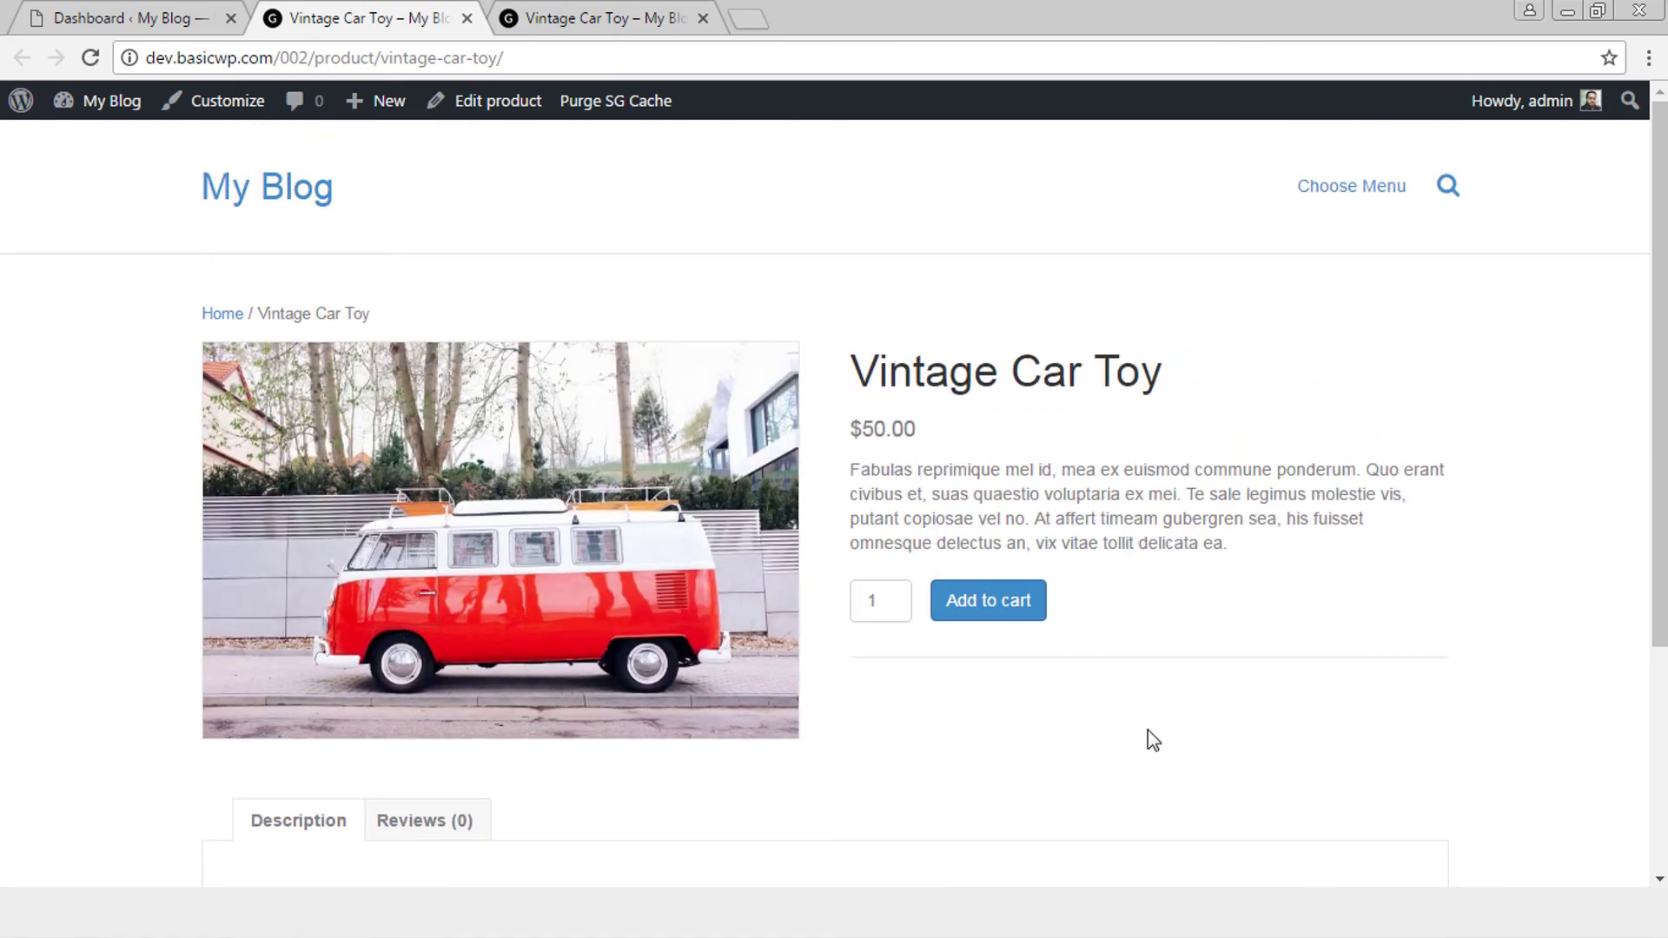
Scroll through the new layout: banner title, grey product row, $50.00 price, Reviews beneath.
left_click(587, 12)
scroll(951, 575, "down", 8)
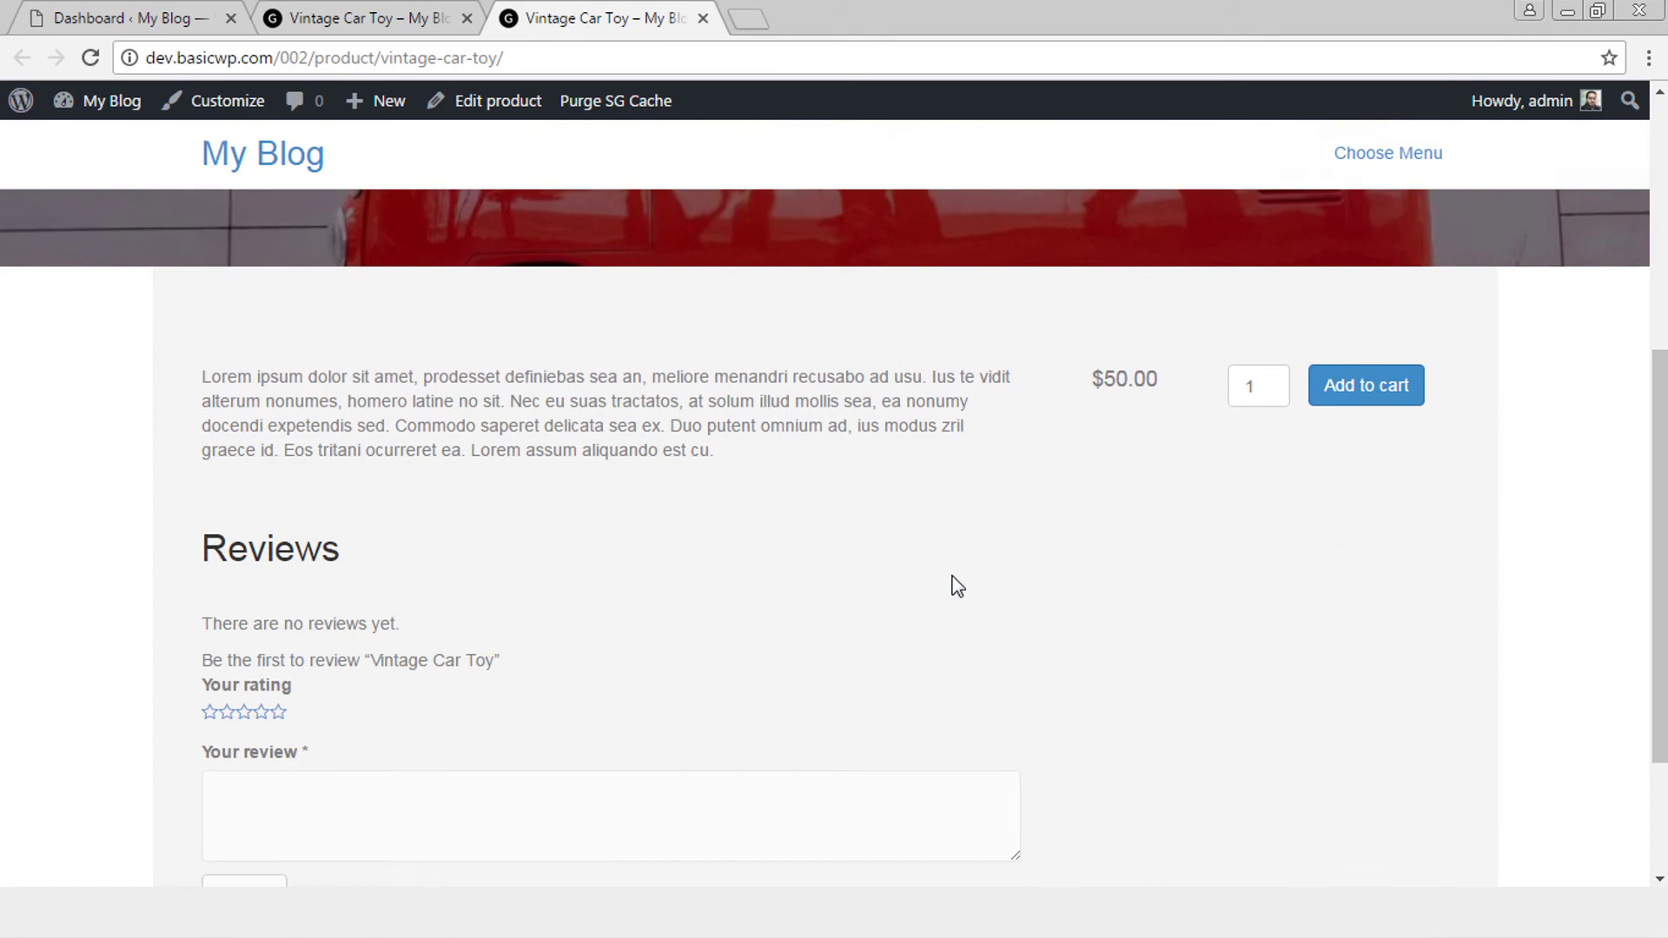
scroll(954, 575, "up", 1)
scroll(954, 575, "up", 5)
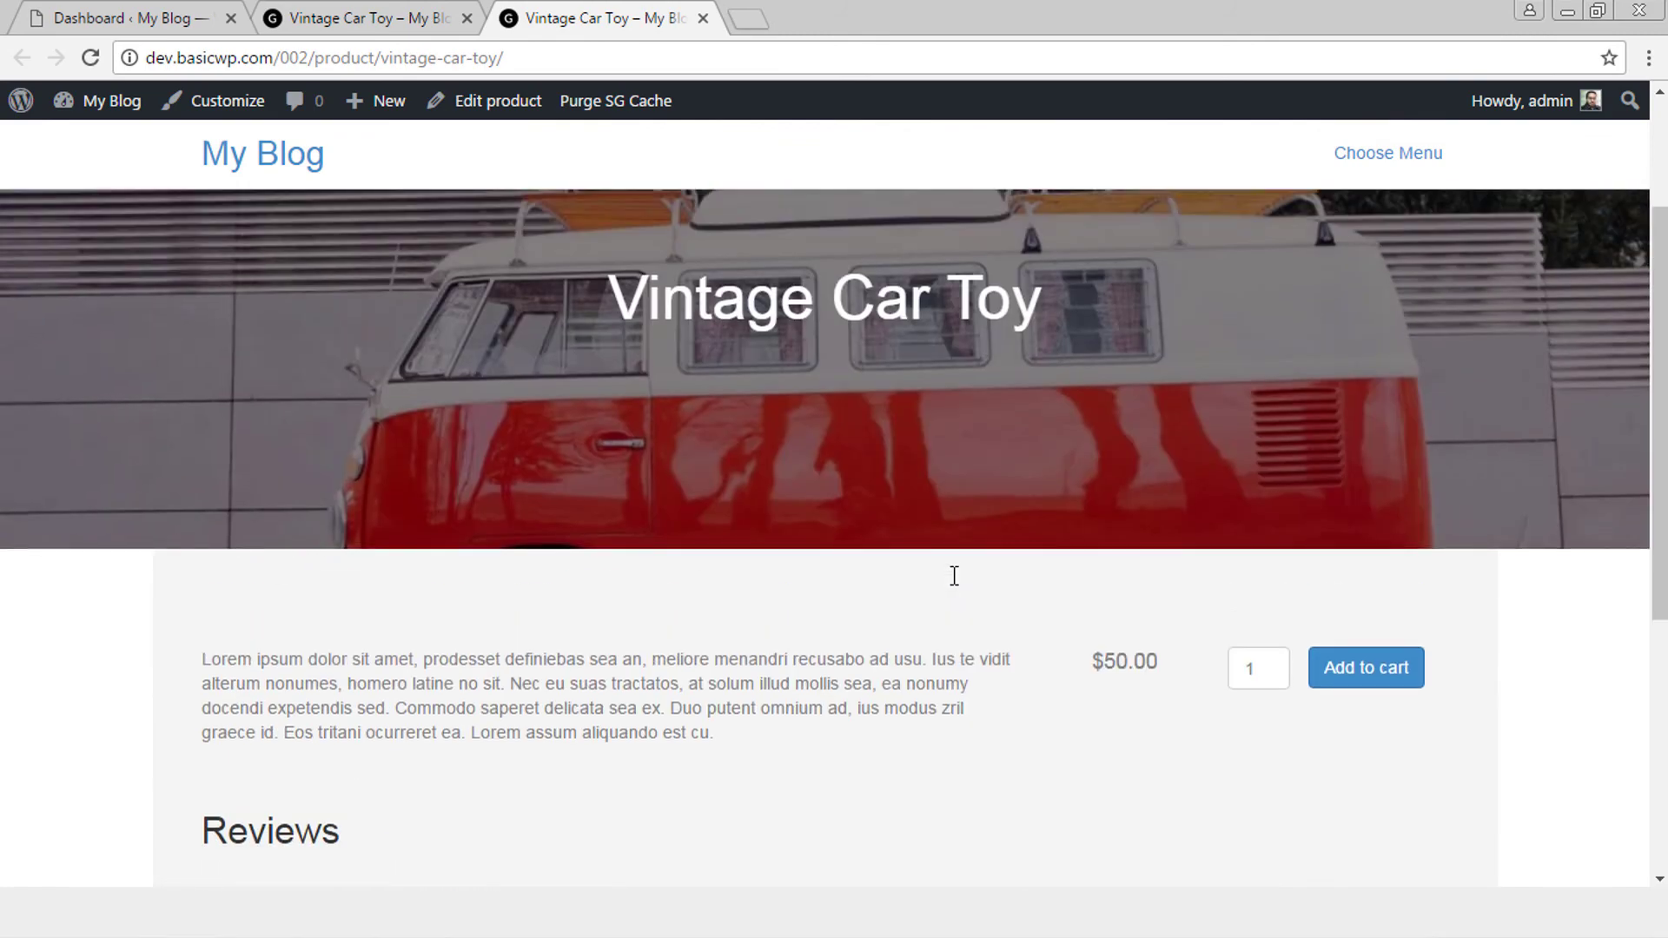
scroll(954, 576, "down", 6)
scroll(953, 576, "up", 7)
scroll(952, 575, "down", 5)
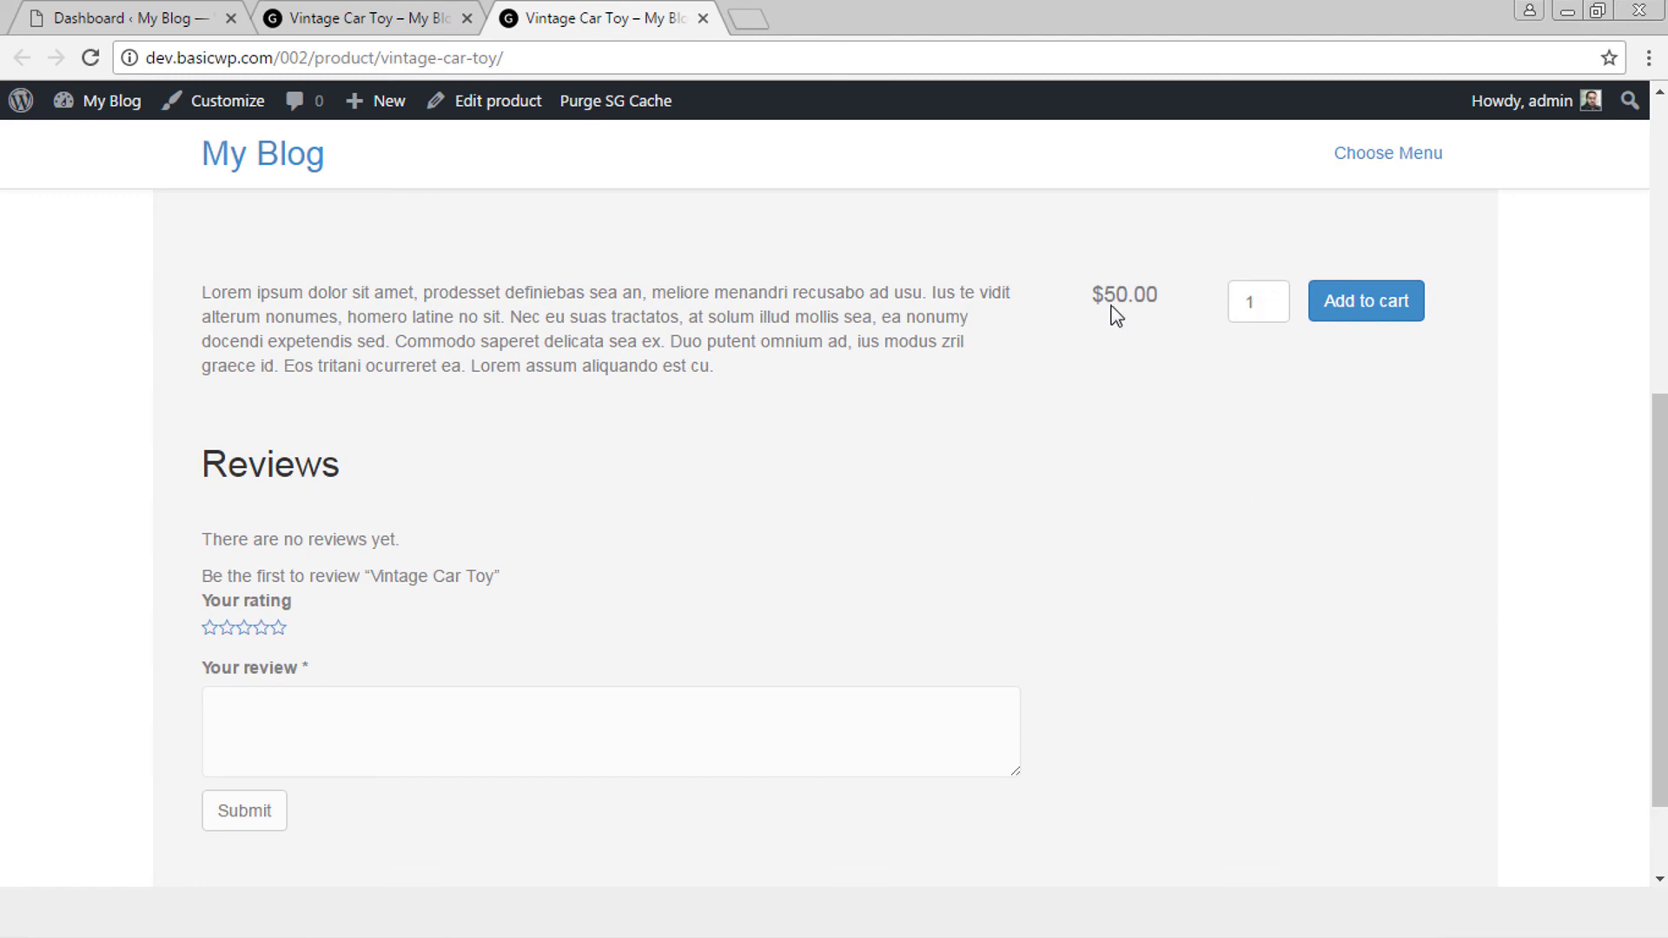
left_click_drag(1117, 294, 1100, 300)
scroll(1299, 659, "up", 5)
left_click(905, 584)
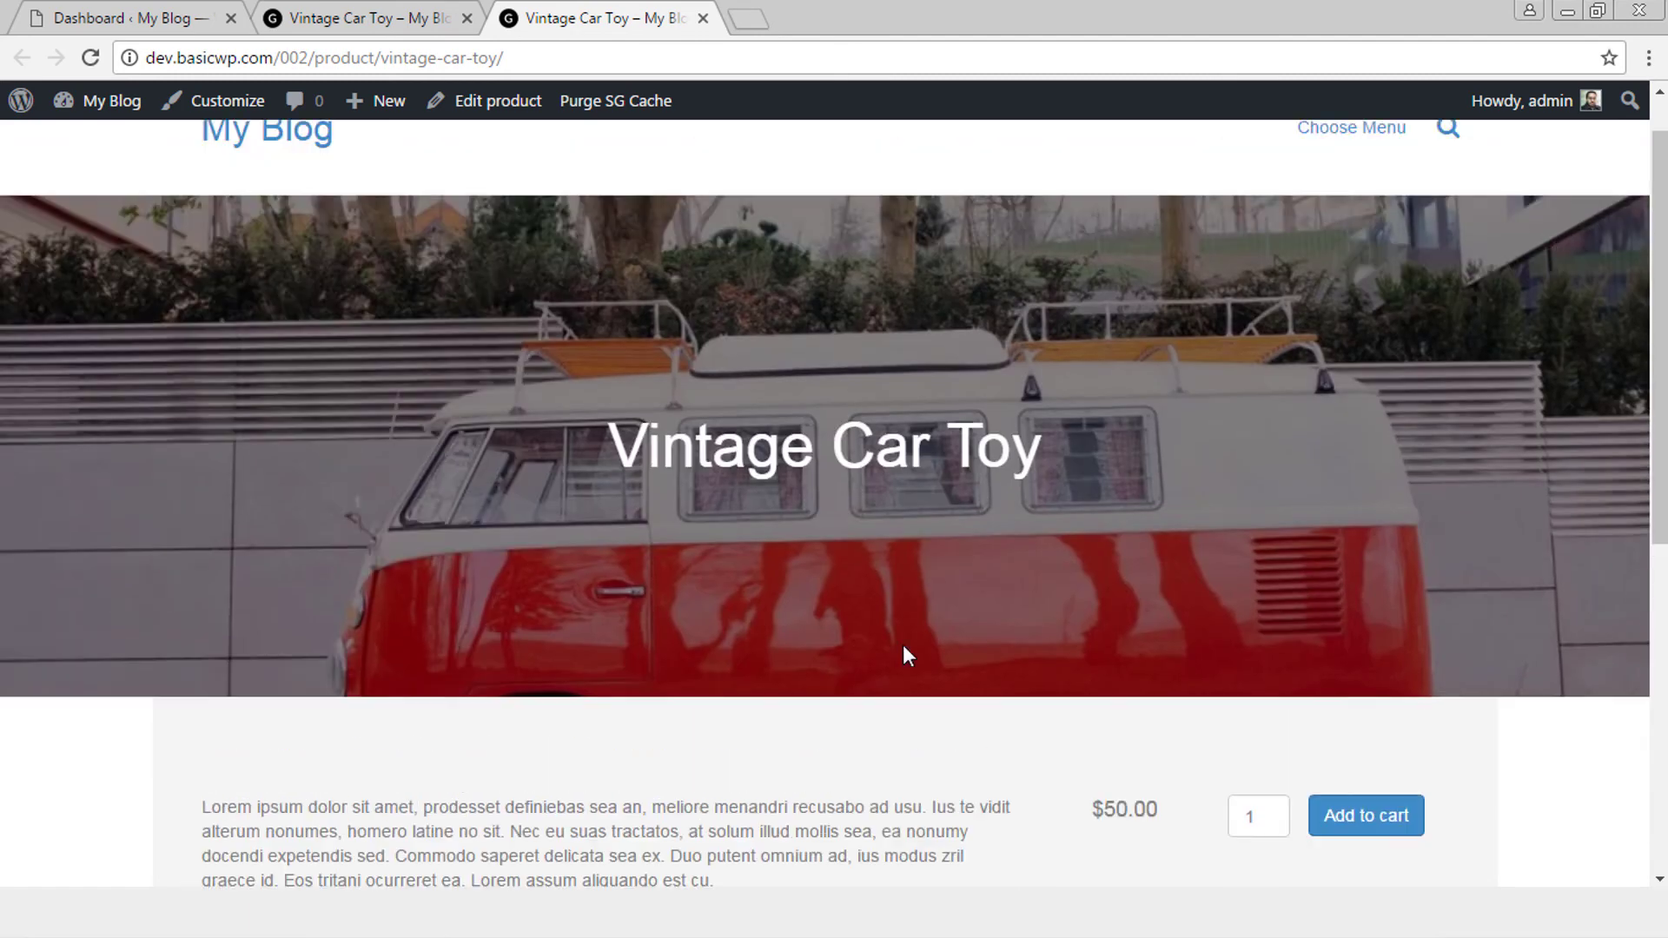
scroll(906, 655, "up", 2)
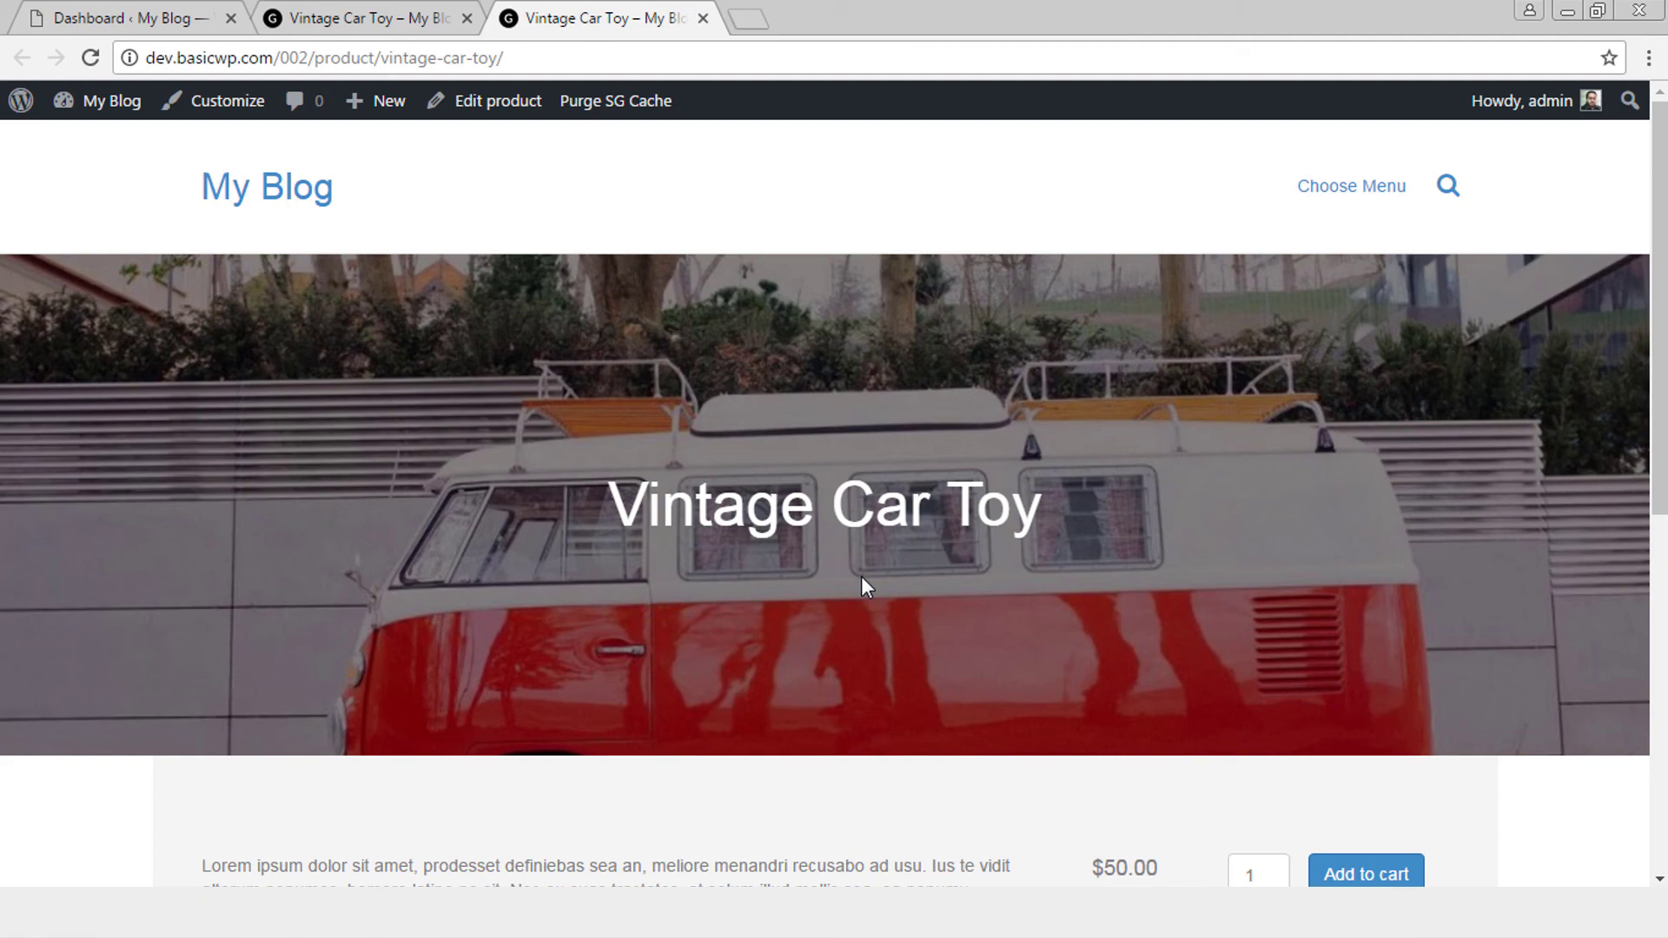
scroll(862, 577, "down", 6)
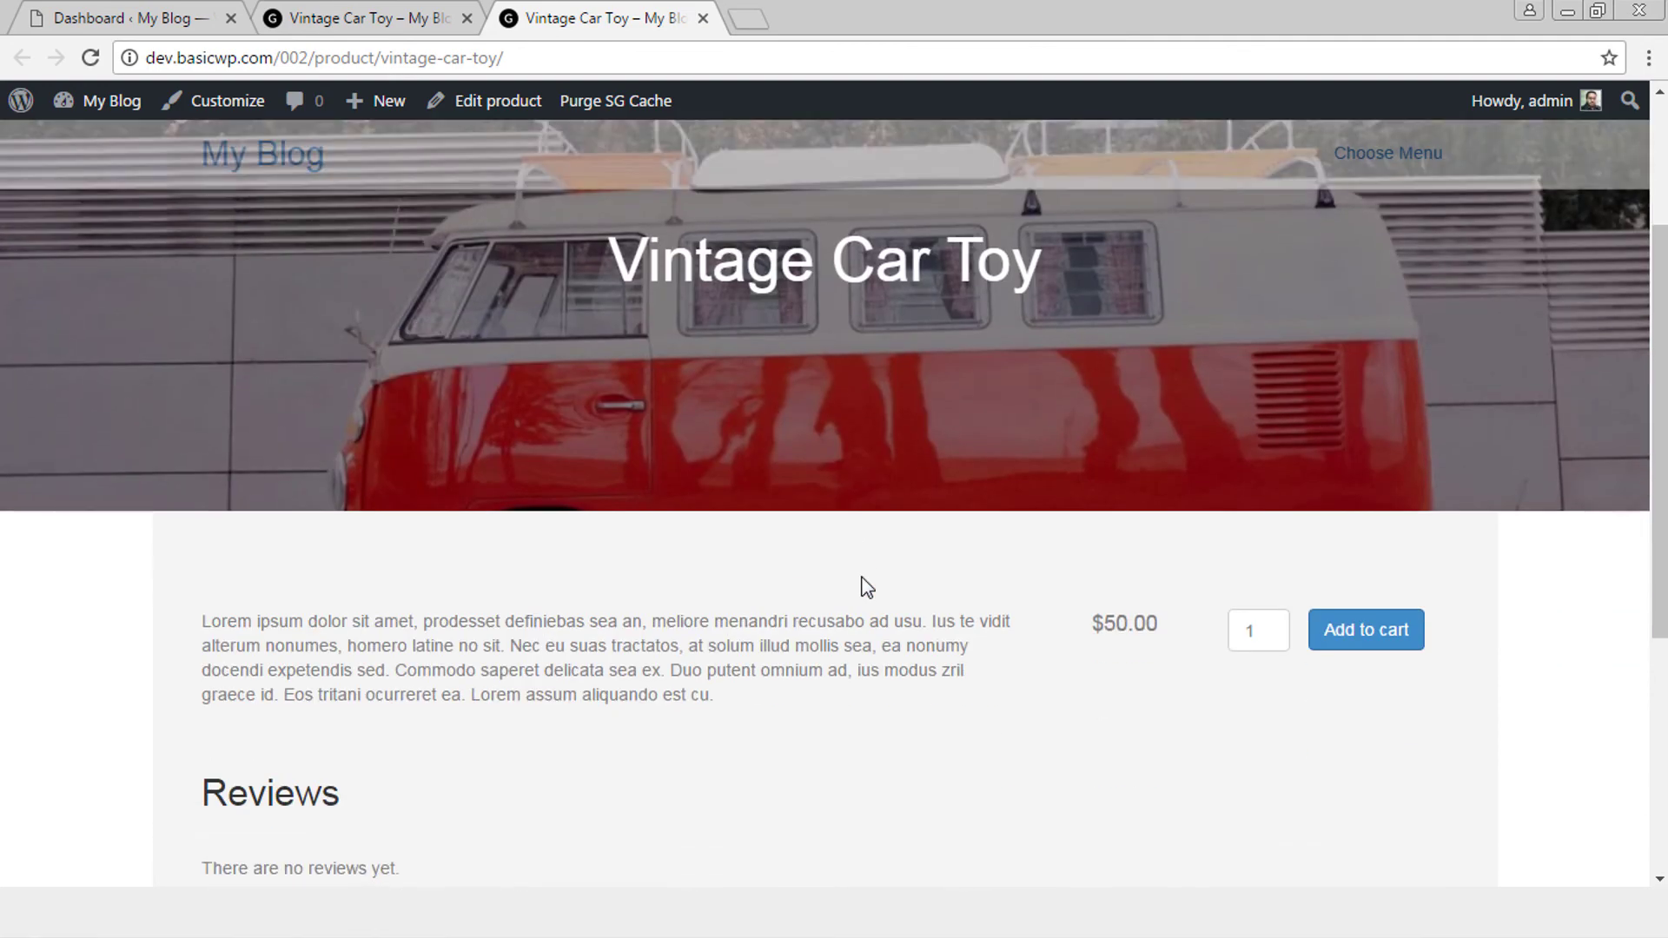
scroll(863, 583, "up", 6)
Compare the old and new Vintage Car Toy layouts side by side once more.
left_click(354, 19)
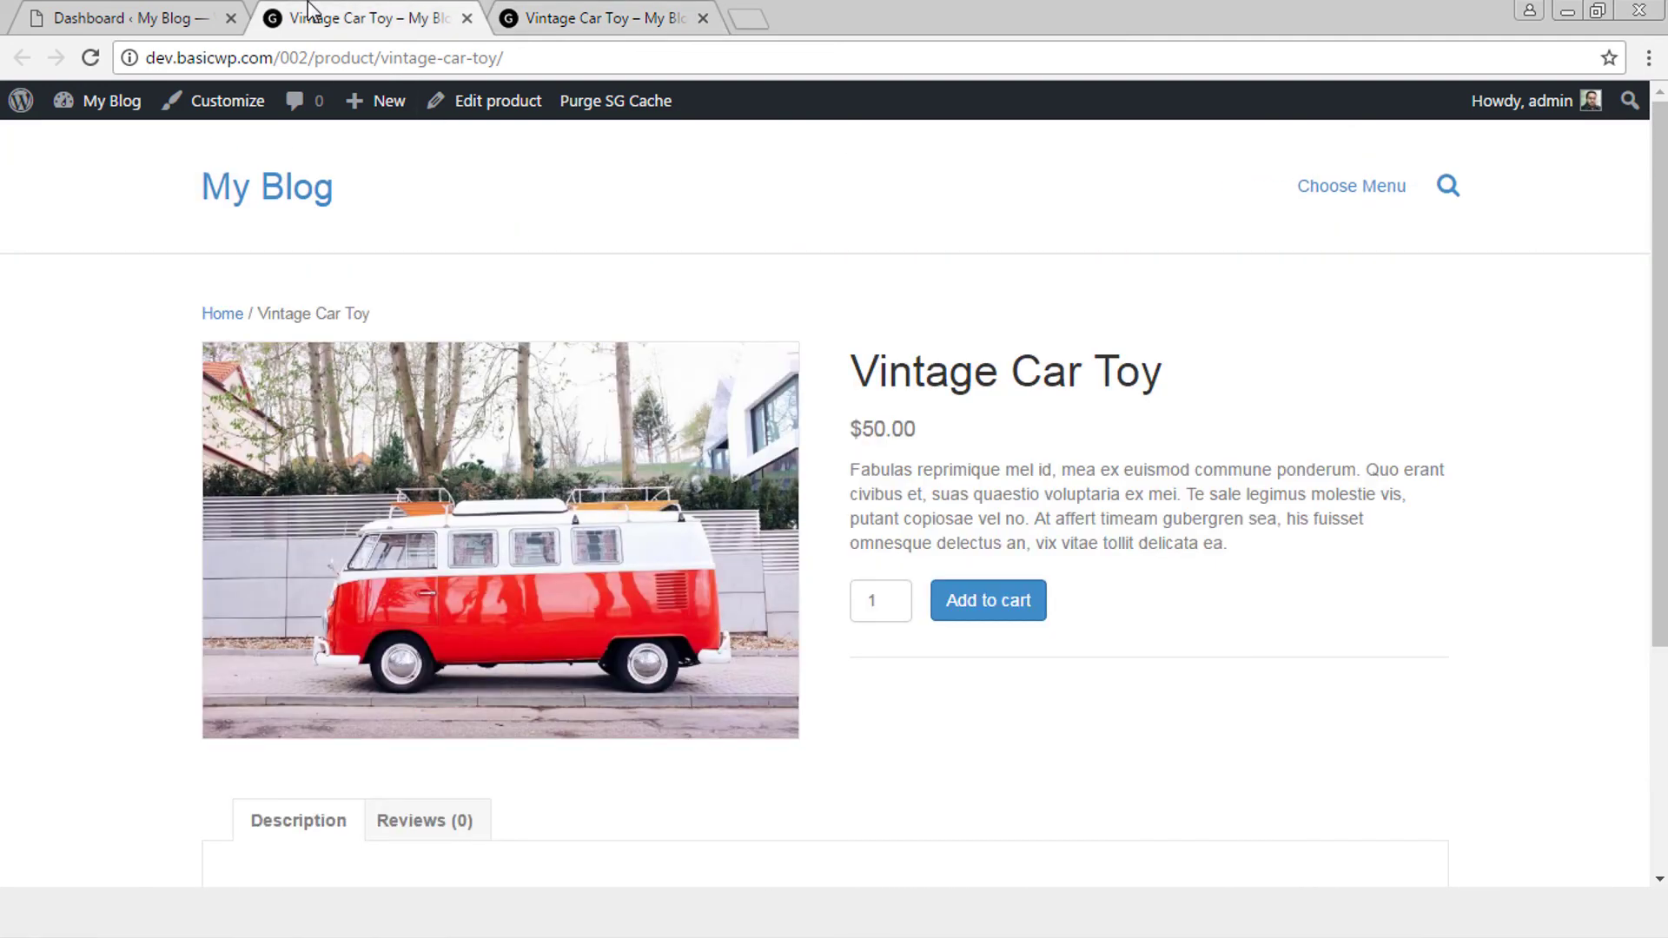
scroll(858, 622, "down", 4)
scroll(859, 622, "up", 4)
left_click(521, 16)
scroll(761, 521, "down", 4)
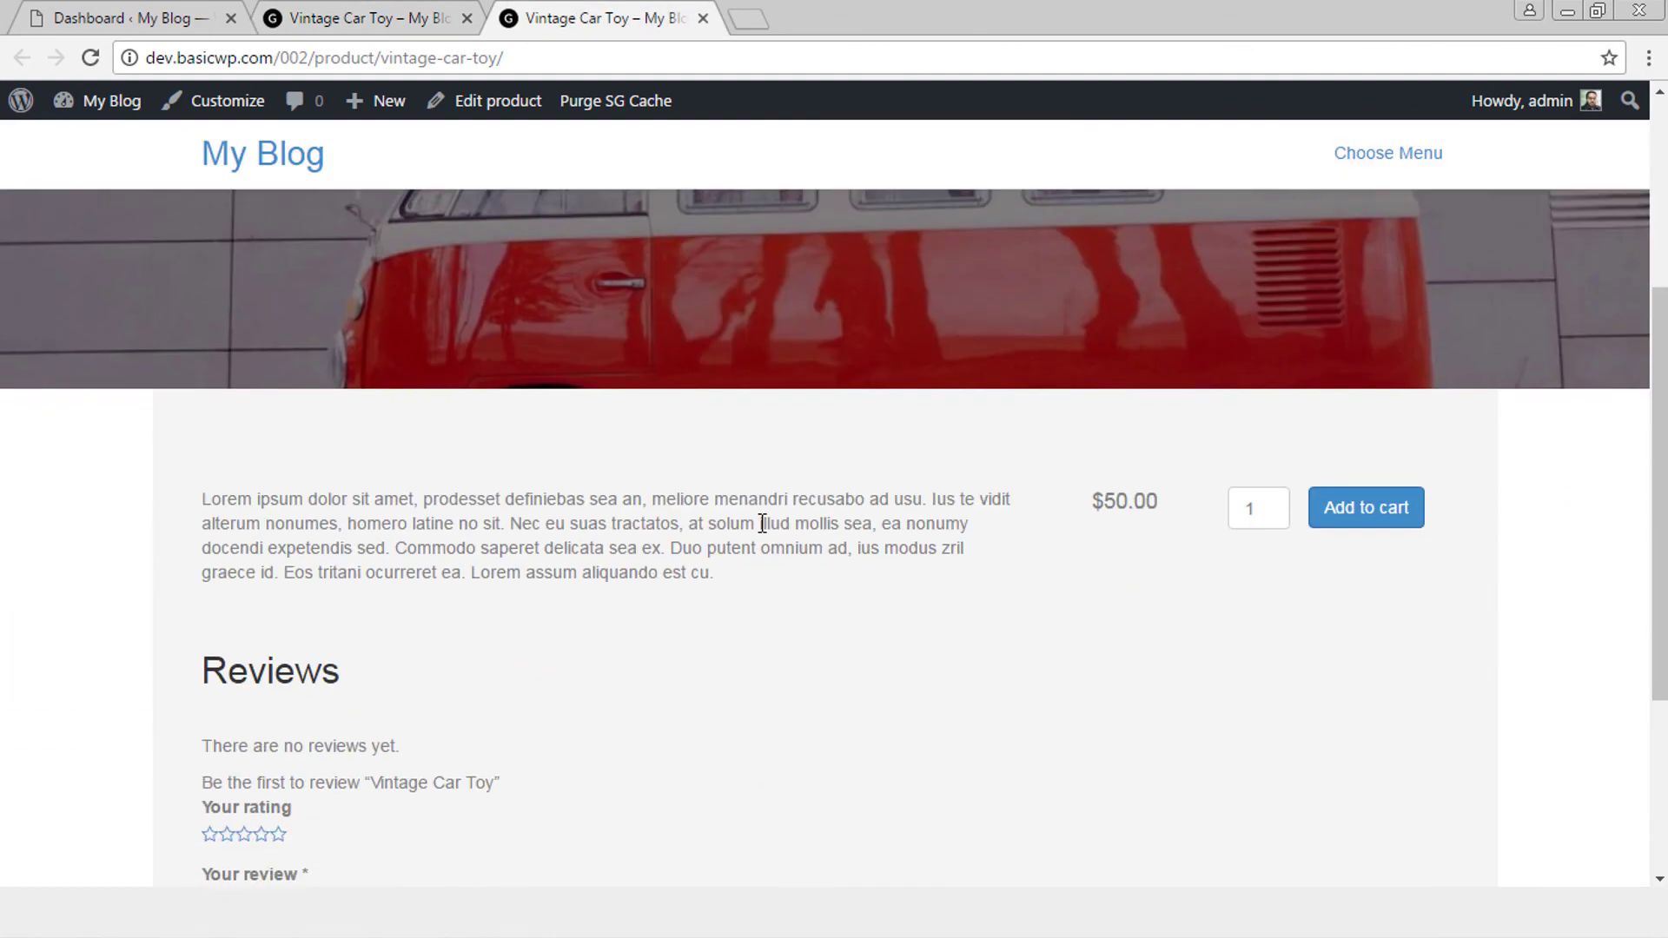
scroll(763, 689, "up", 4)
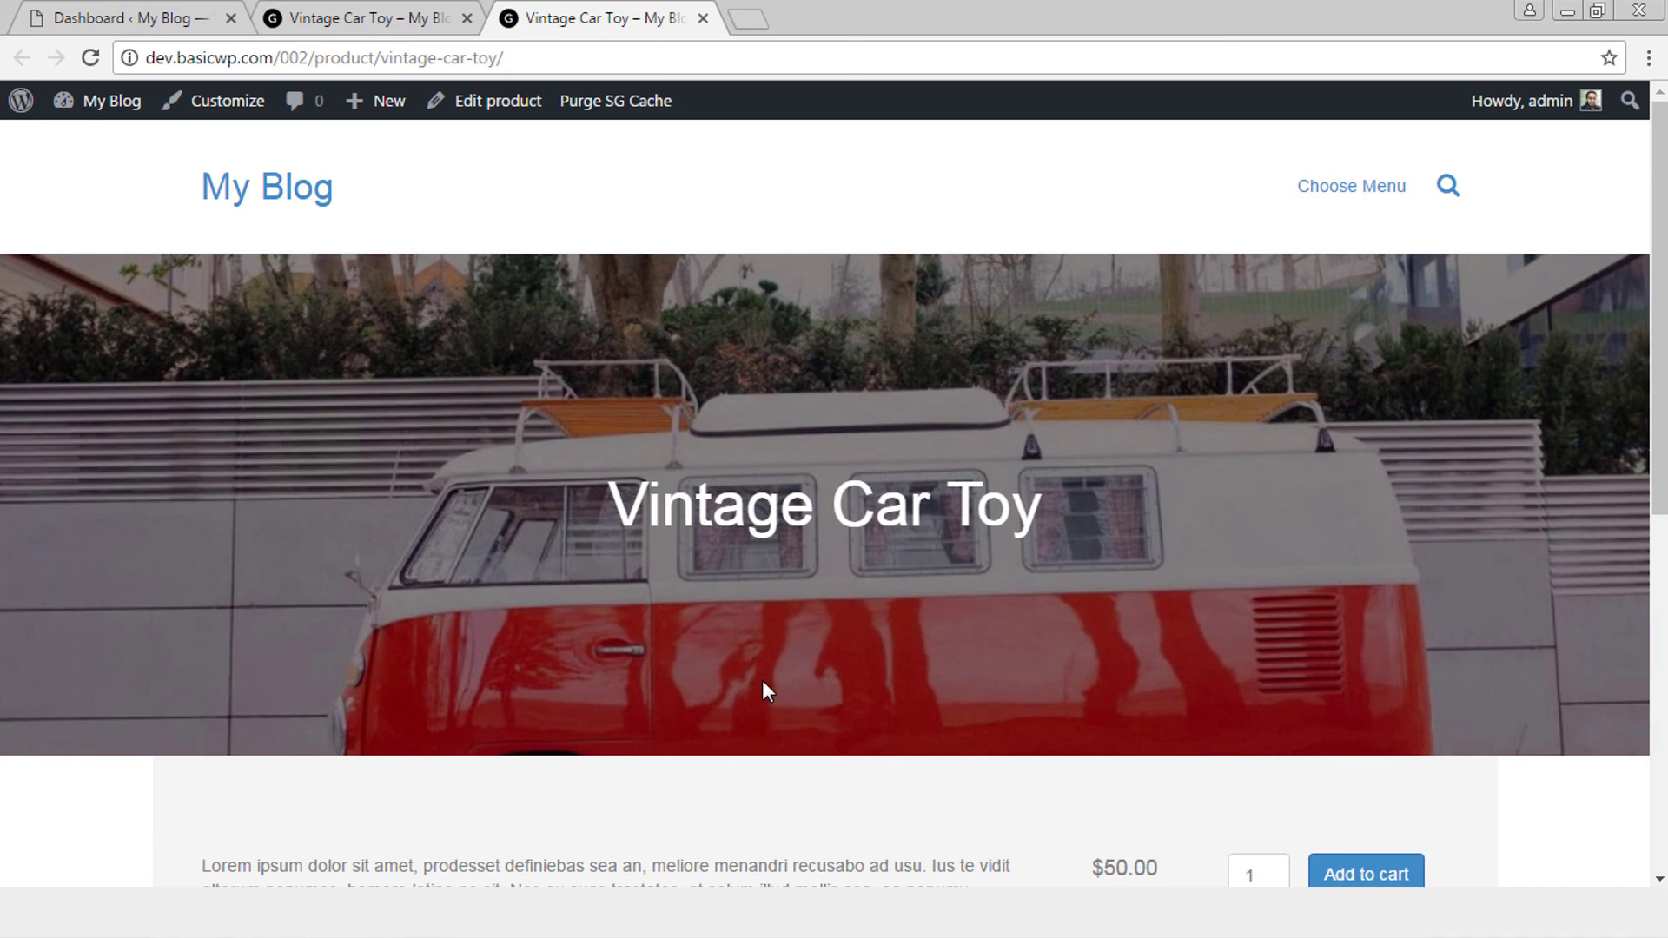
scroll(762, 691, "down", 5)
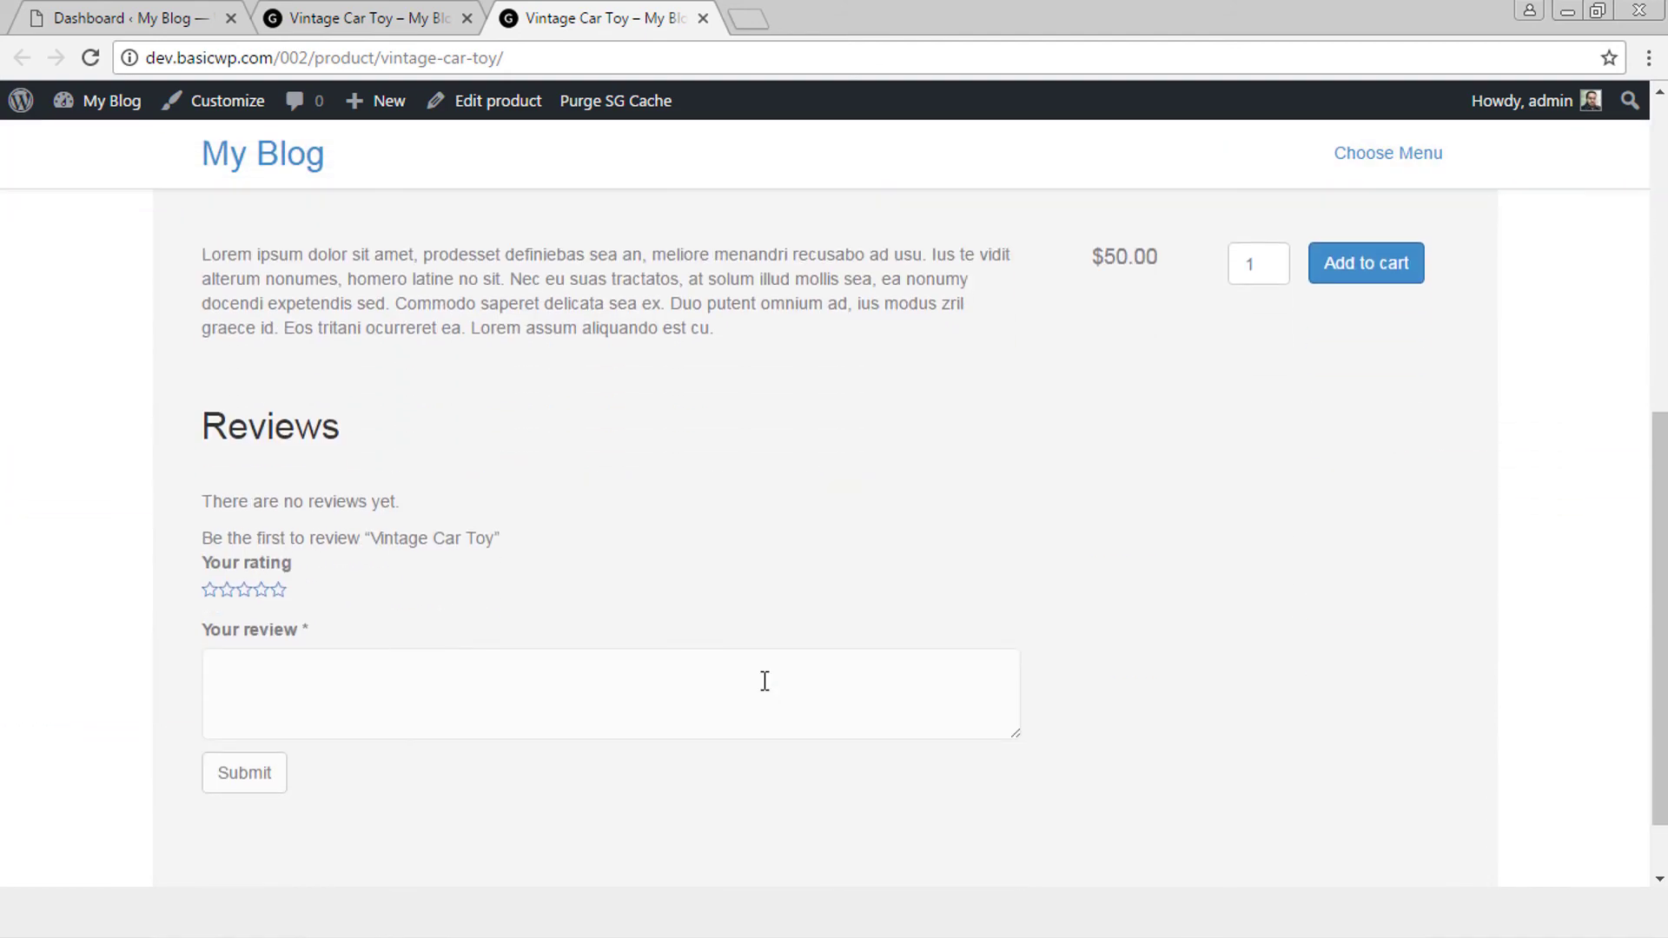
scroll(764, 681, "up", 5)
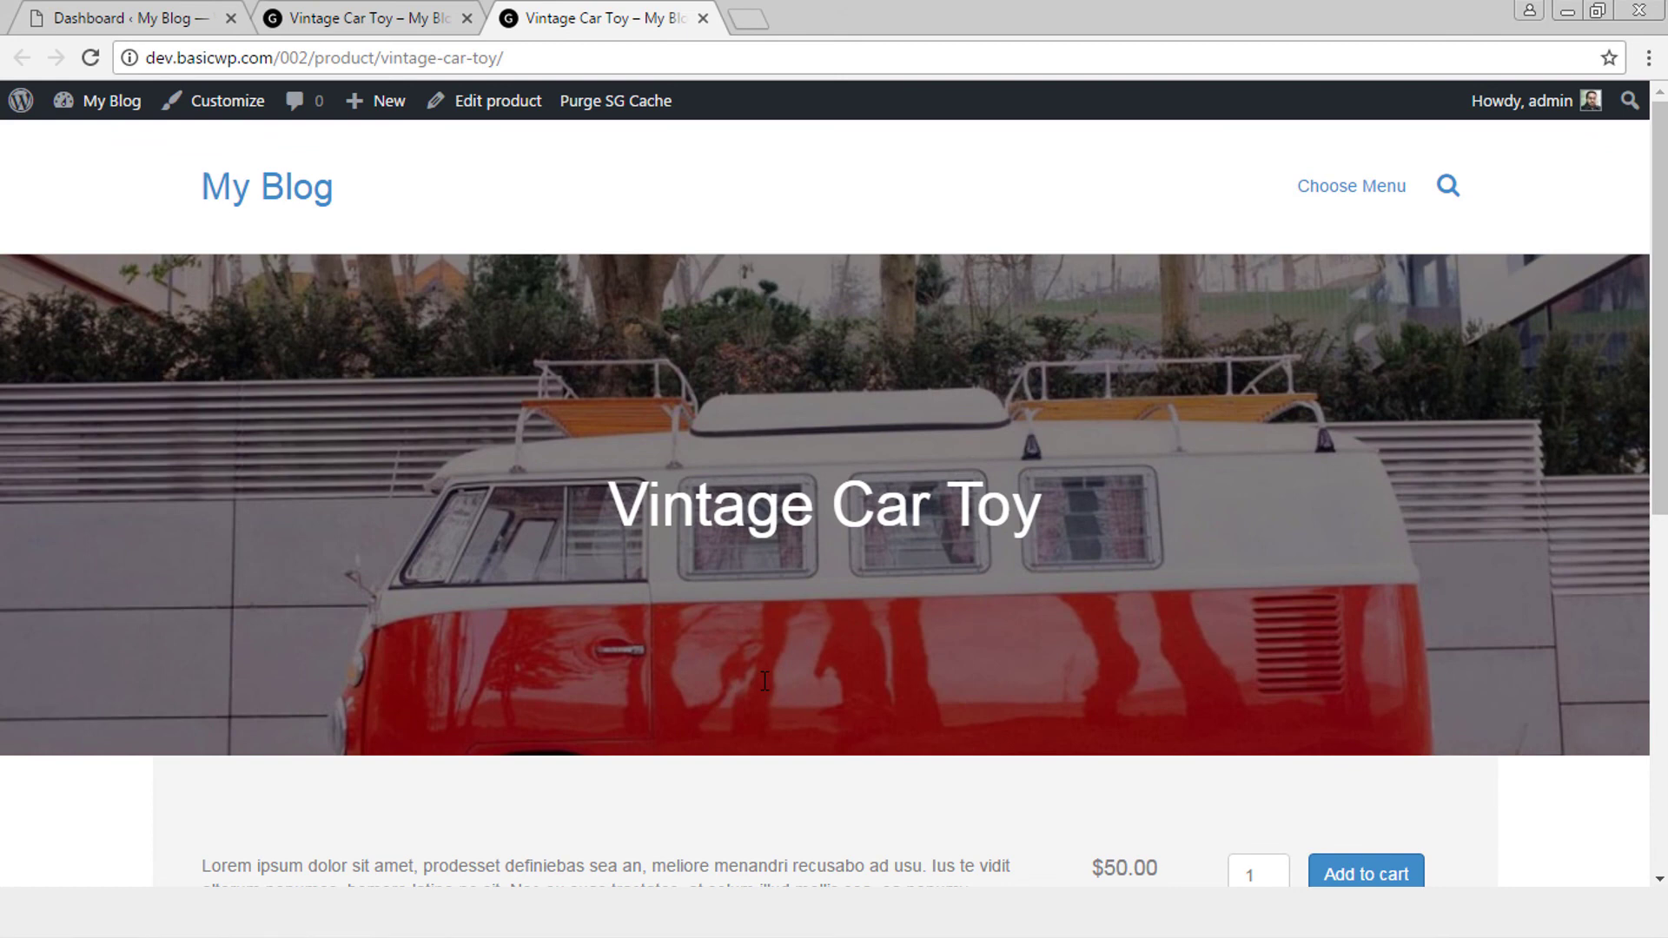